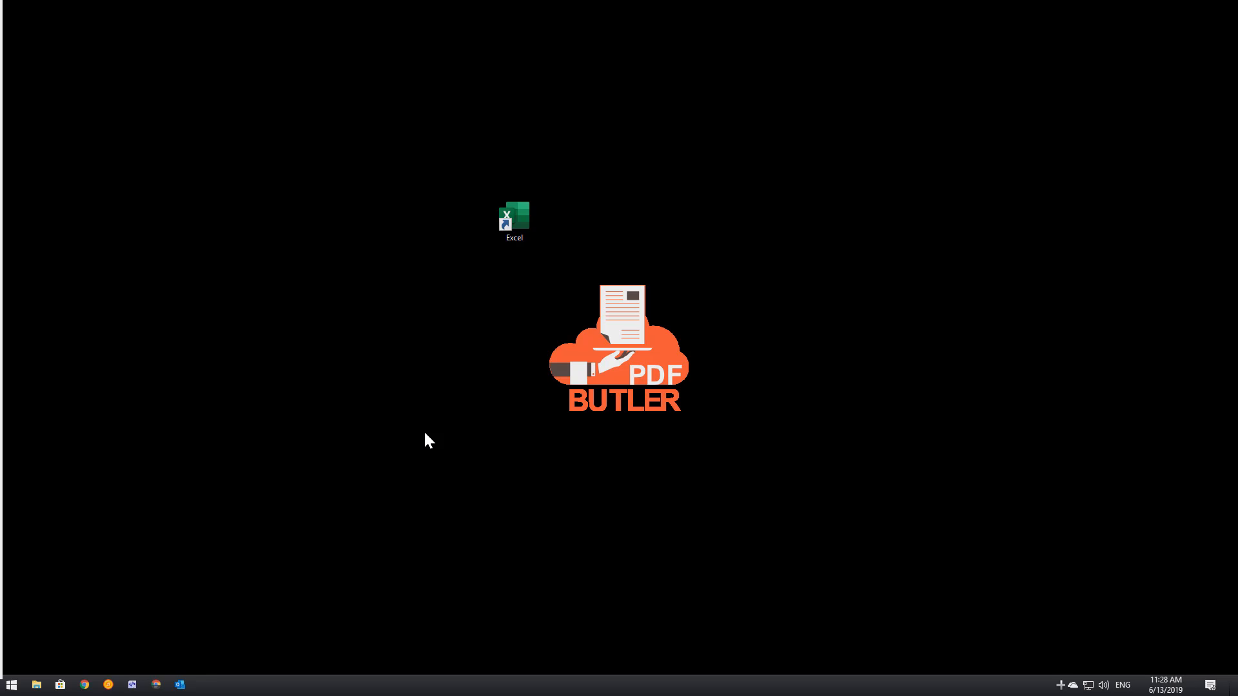
- Open Chrome and log in to Salesforce through the bookmarked page with the prefilled credentials
click(154, 686)
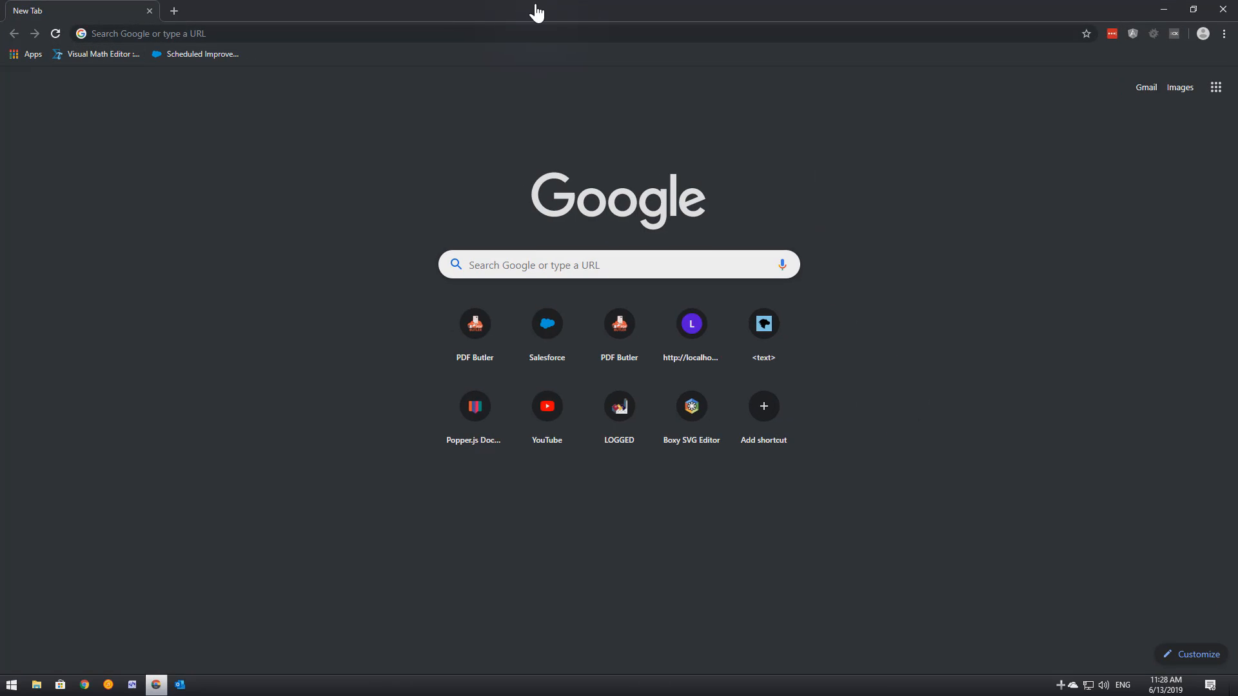
click(187, 54)
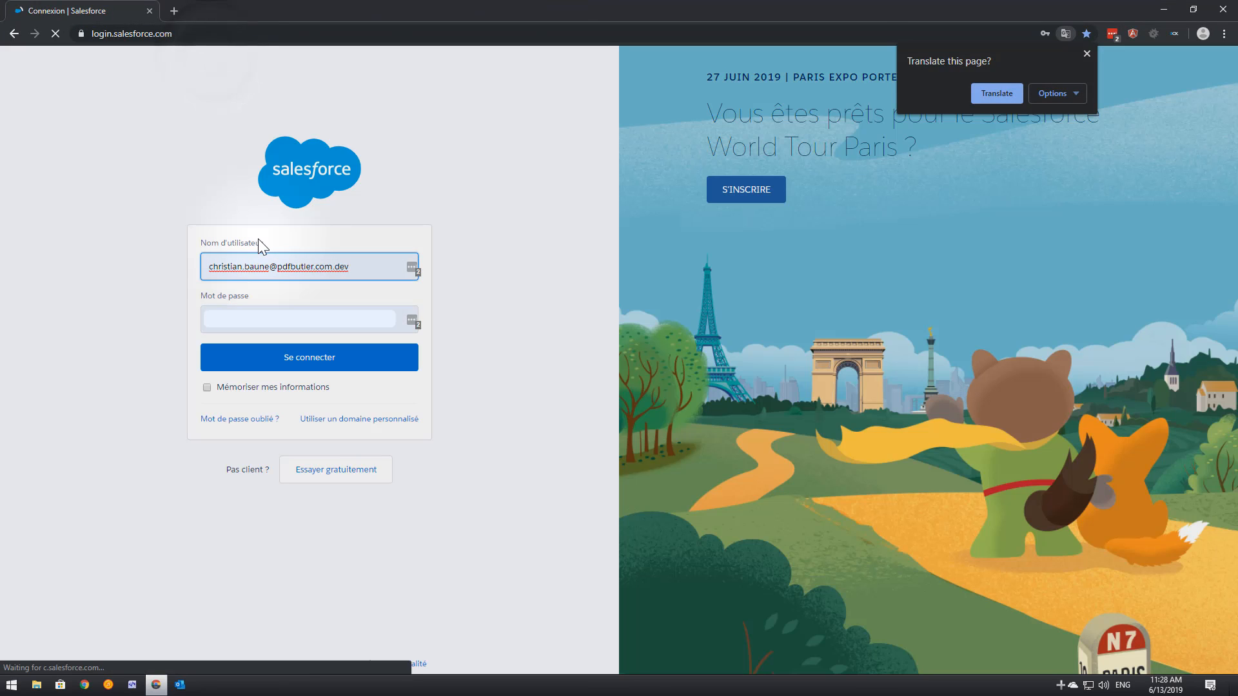
click(327, 354)
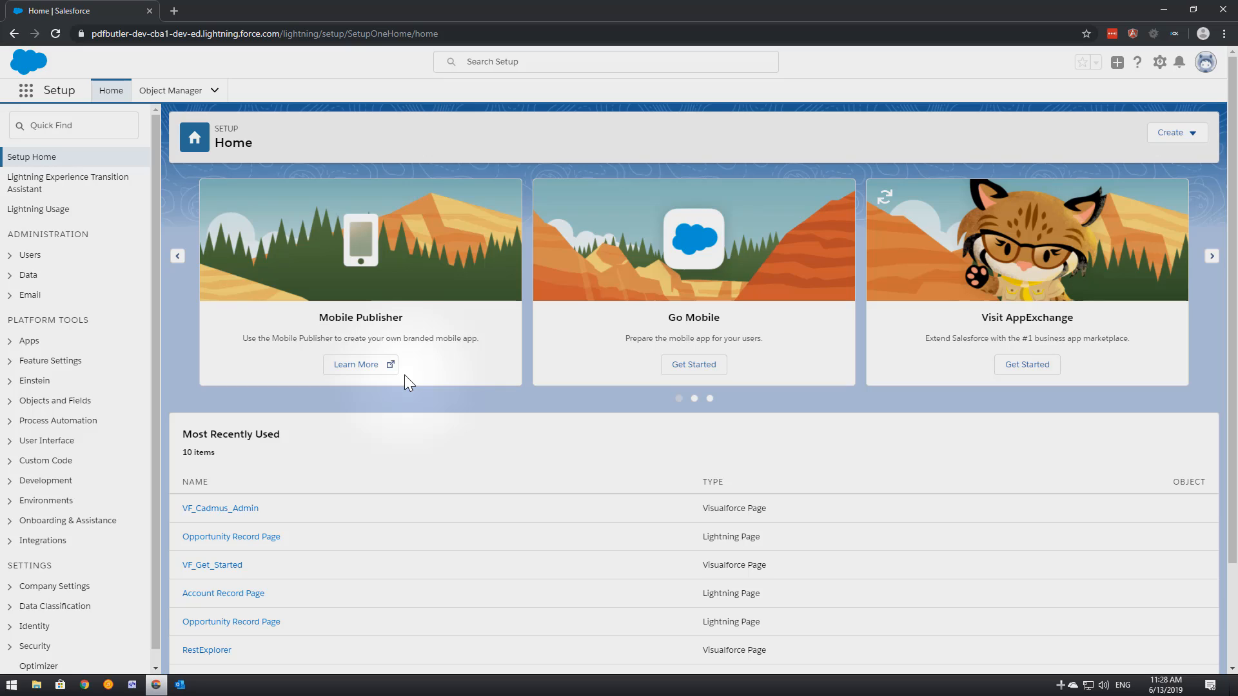
- Open the PDF Butler app and start a new data source of record type SOQL
click(25, 97)
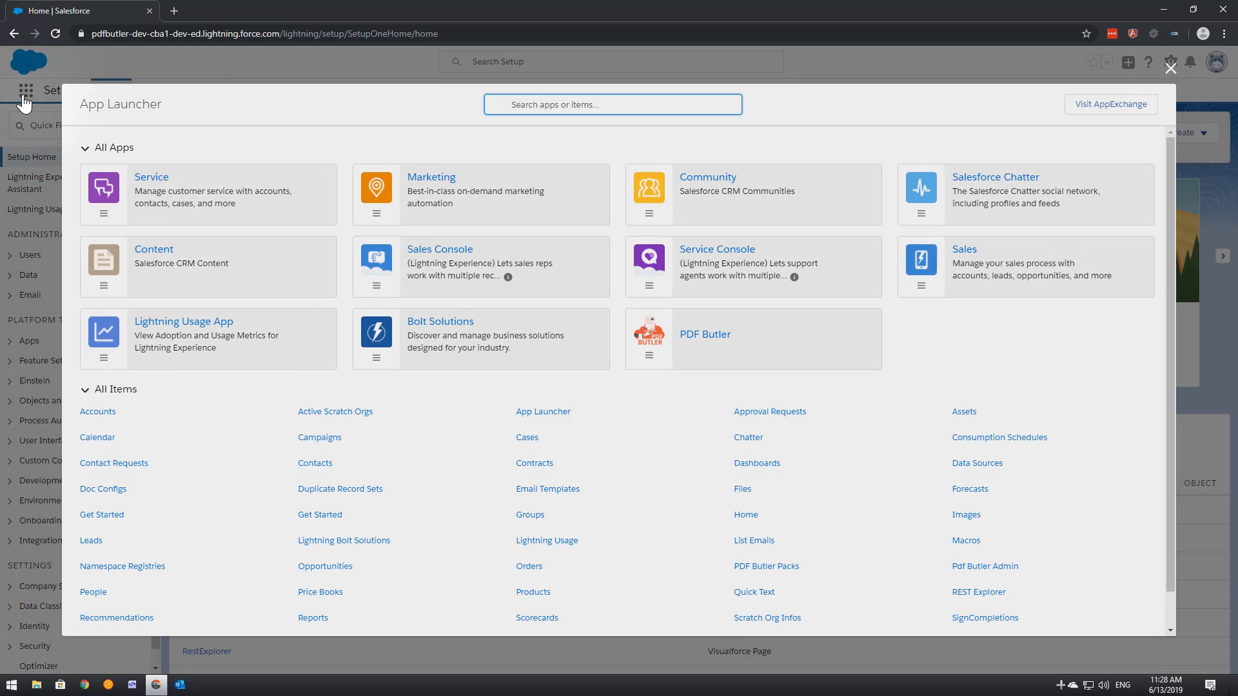
click(688, 339)
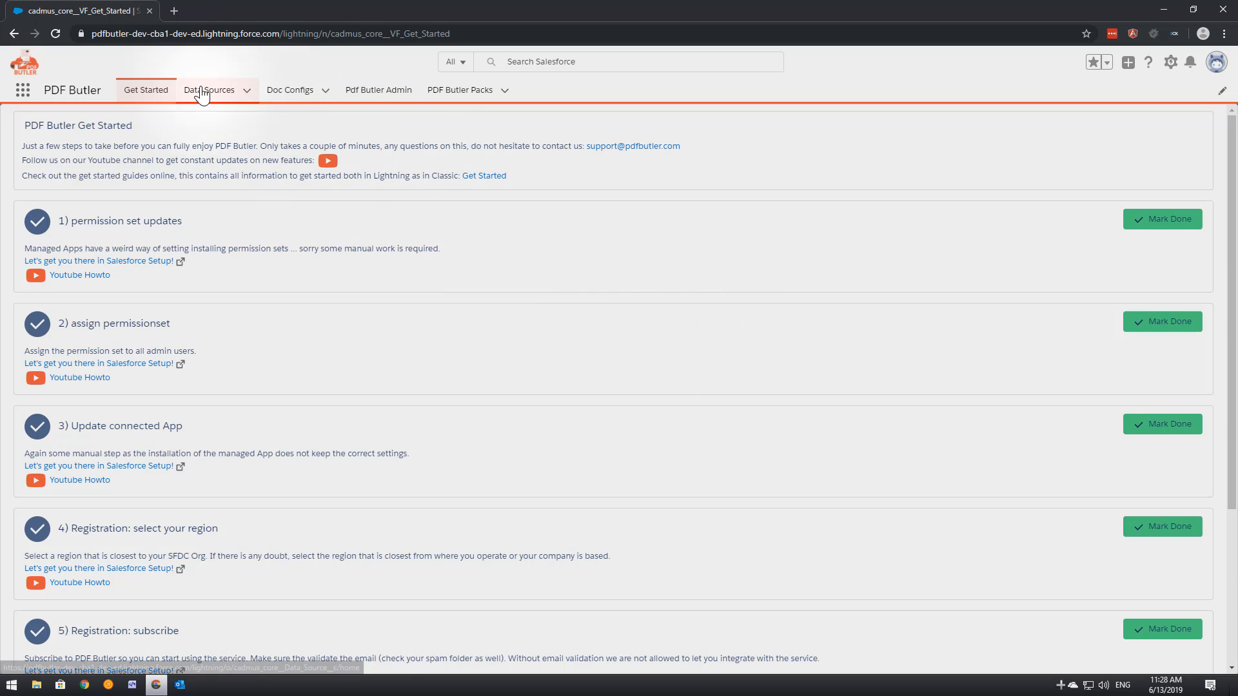
click(202, 90)
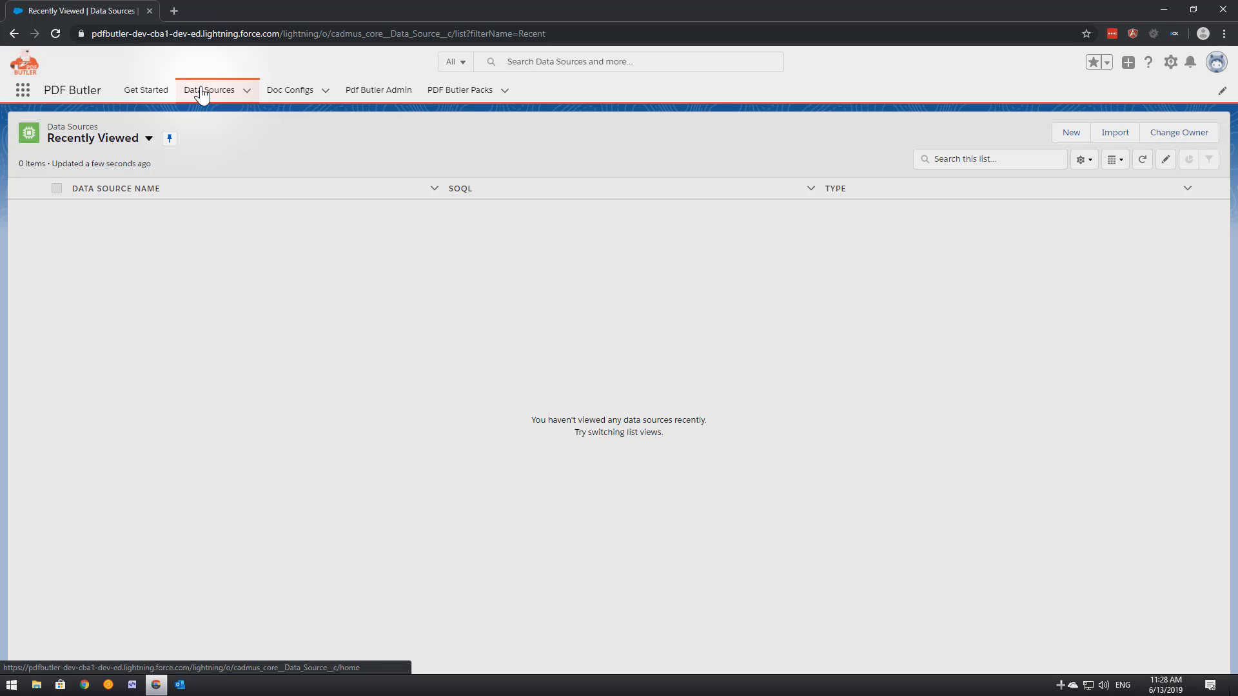
click(1067, 134)
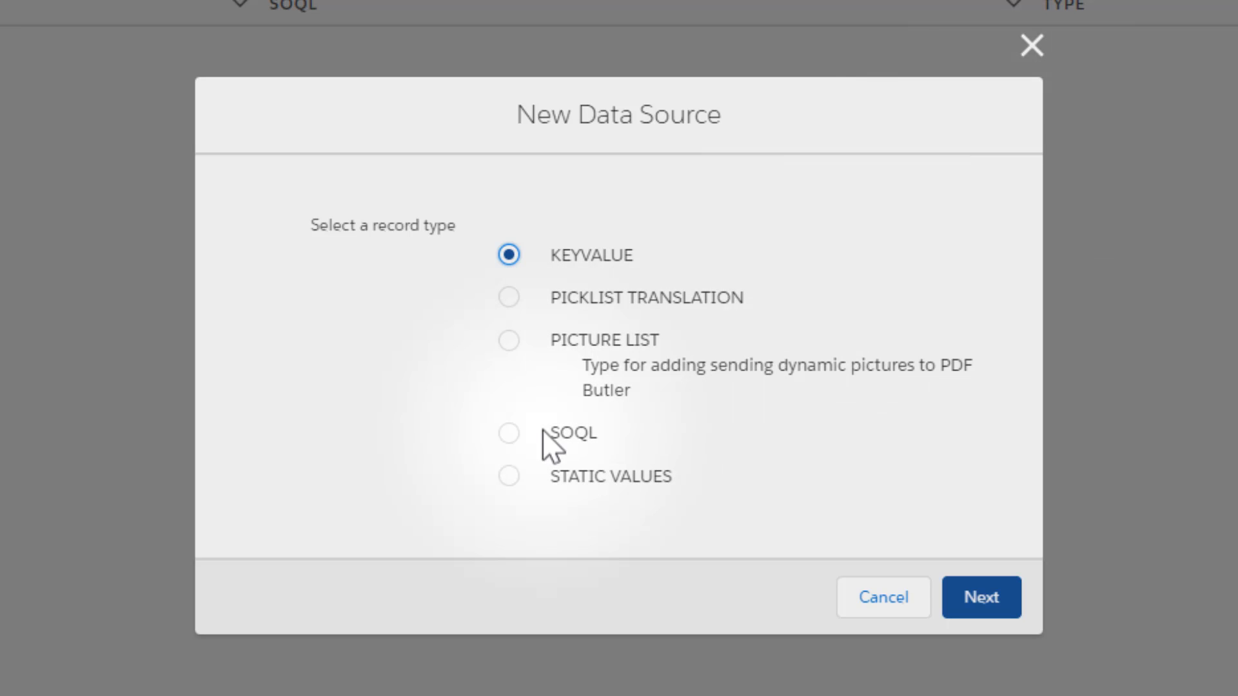
click(510, 439)
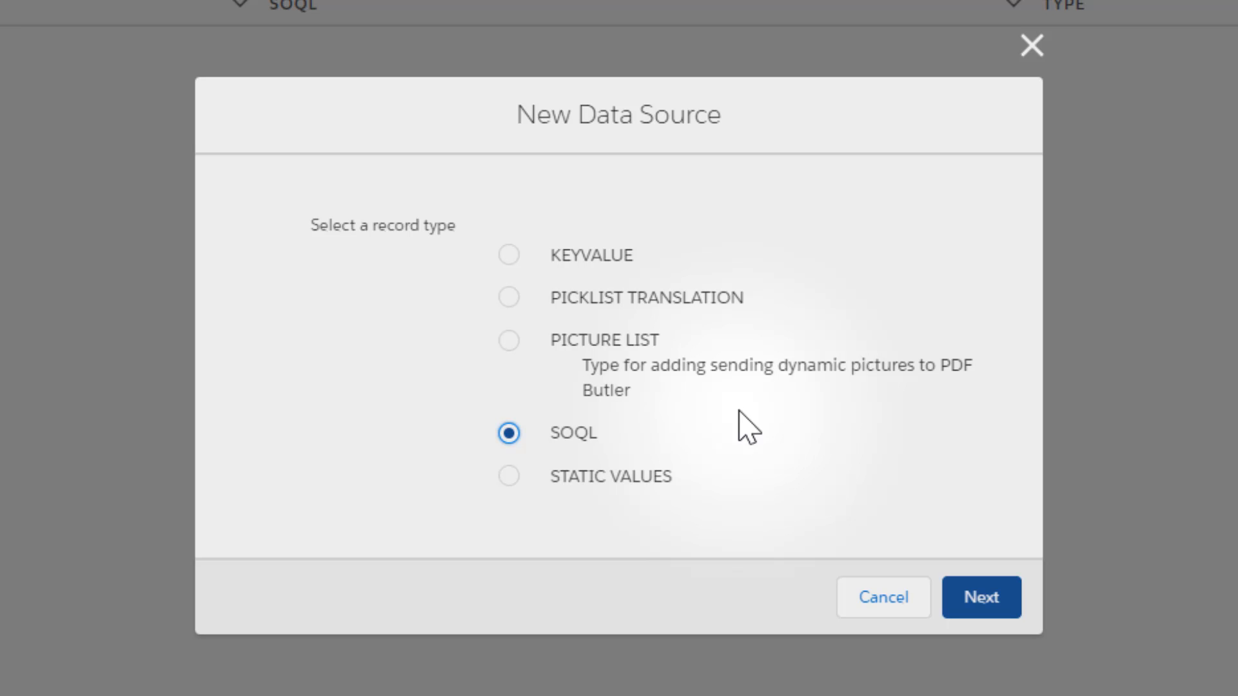
click(953, 599)
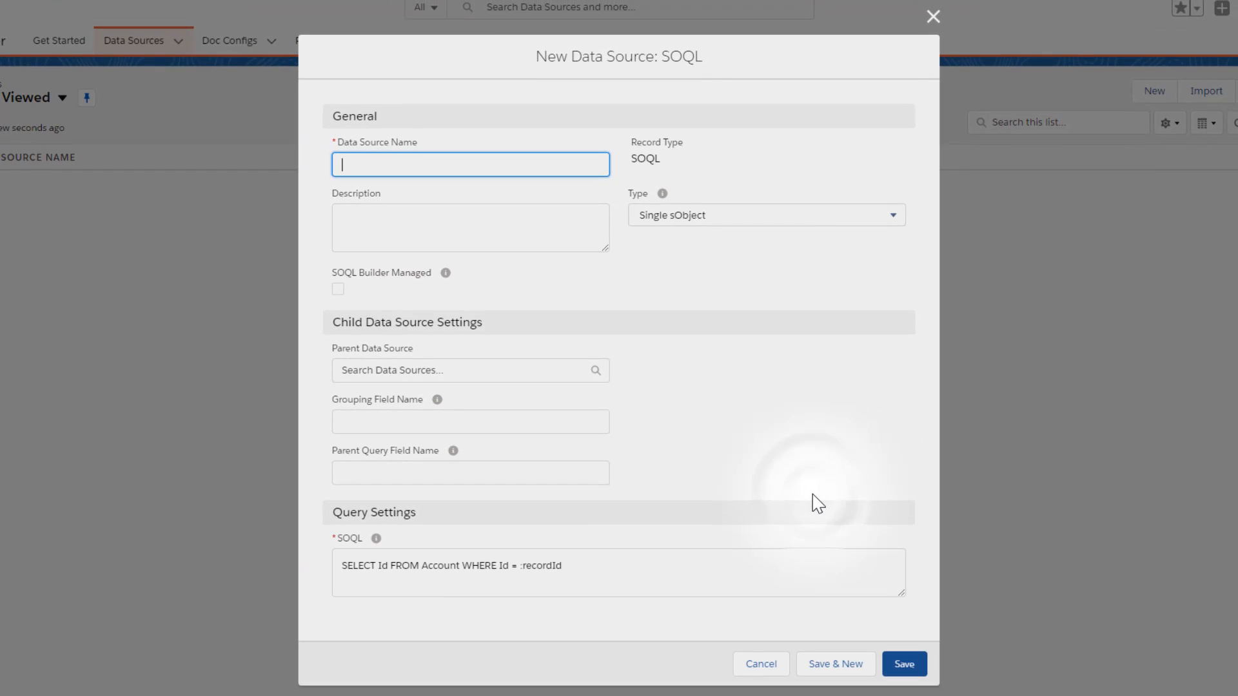
- Name the data source Opportunities, set its type to List of sObjects, and save it
text(Opp)
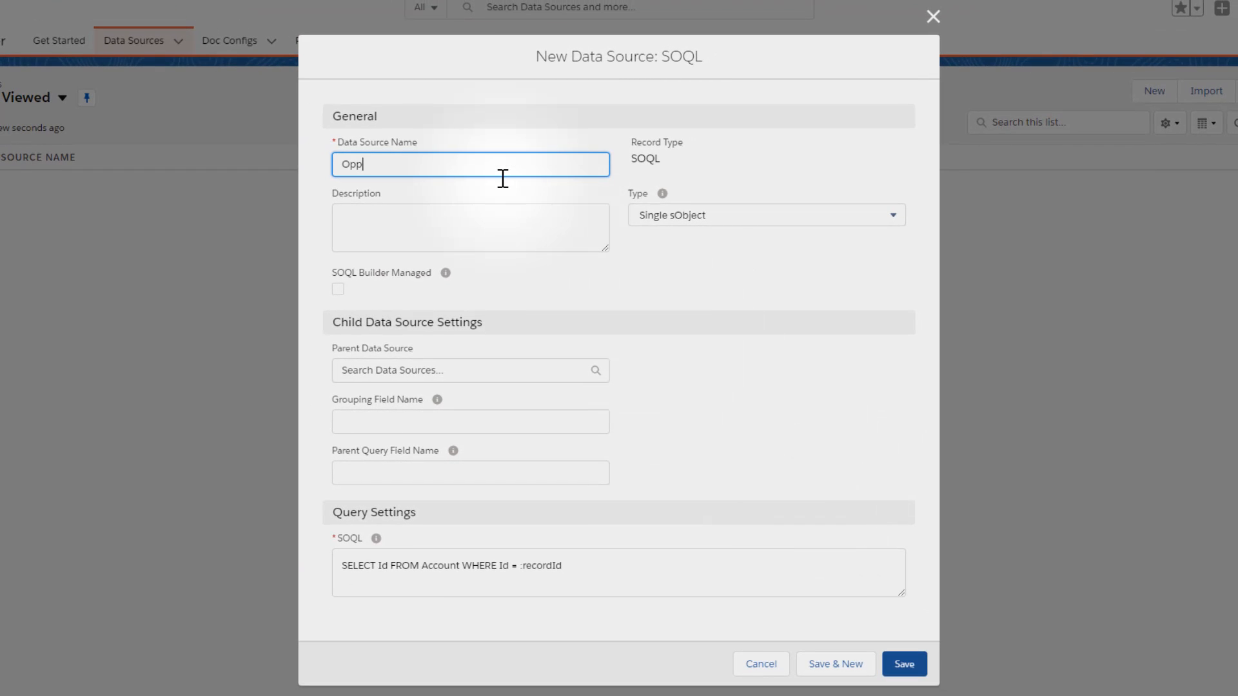
text(ortunities)
click(691, 223)
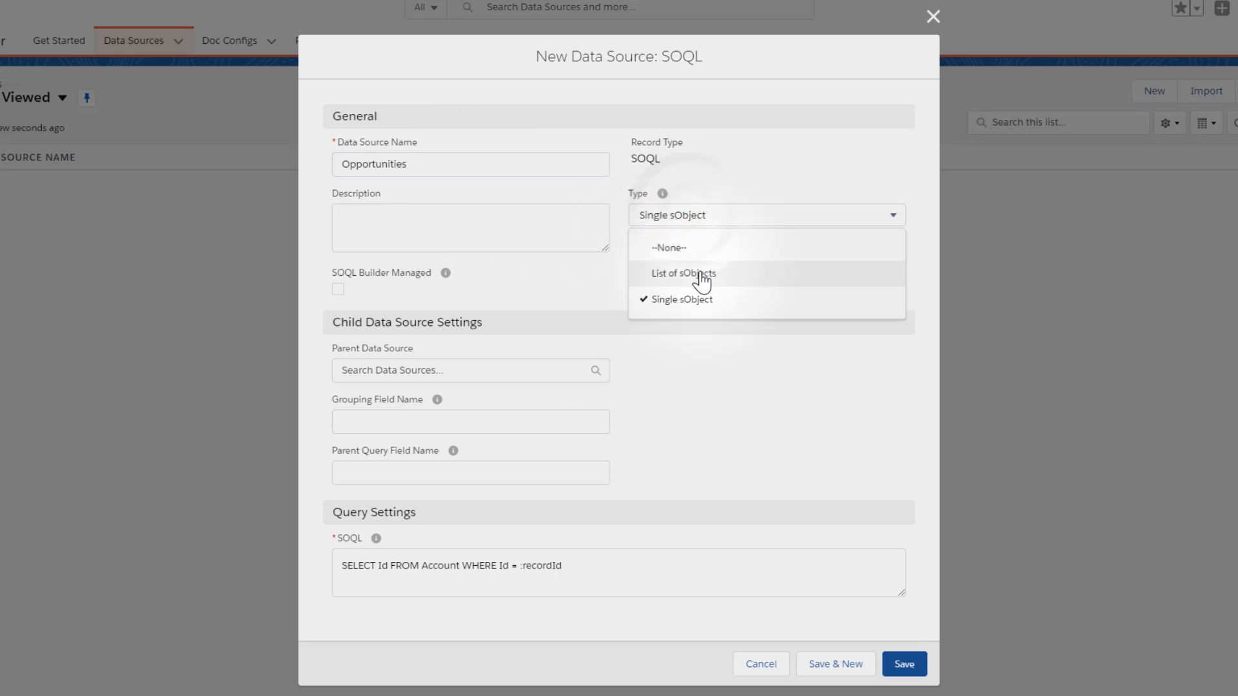
click(701, 277)
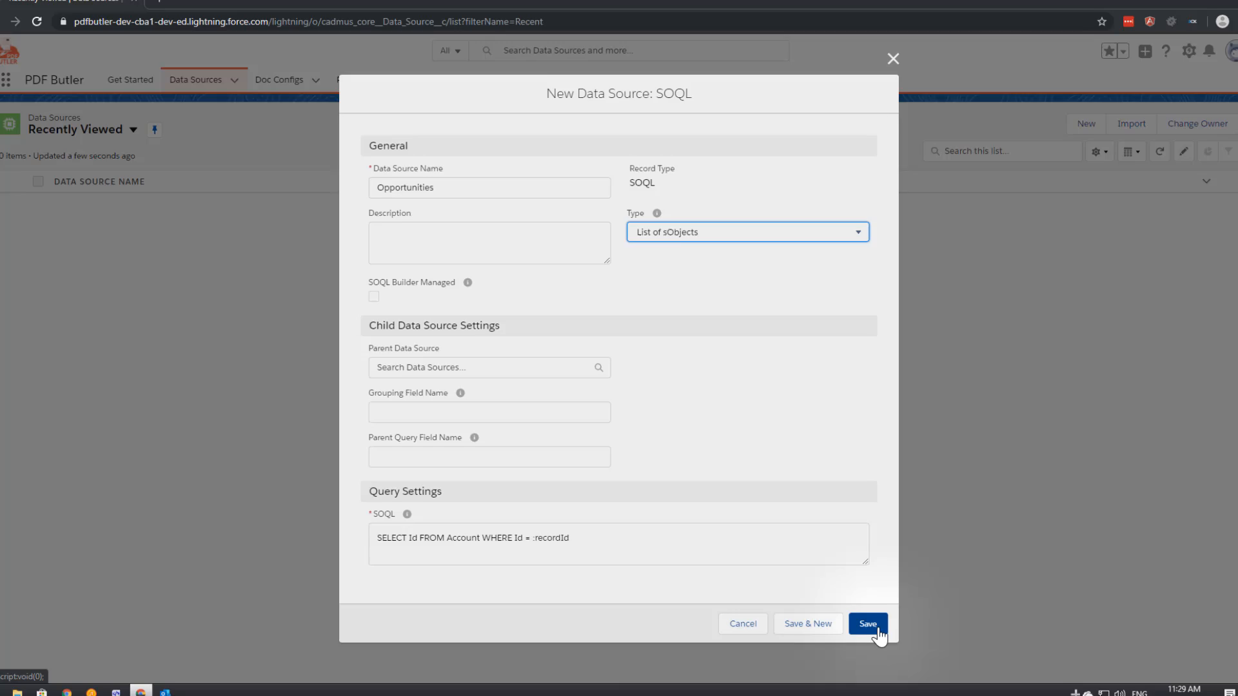
click(871, 626)
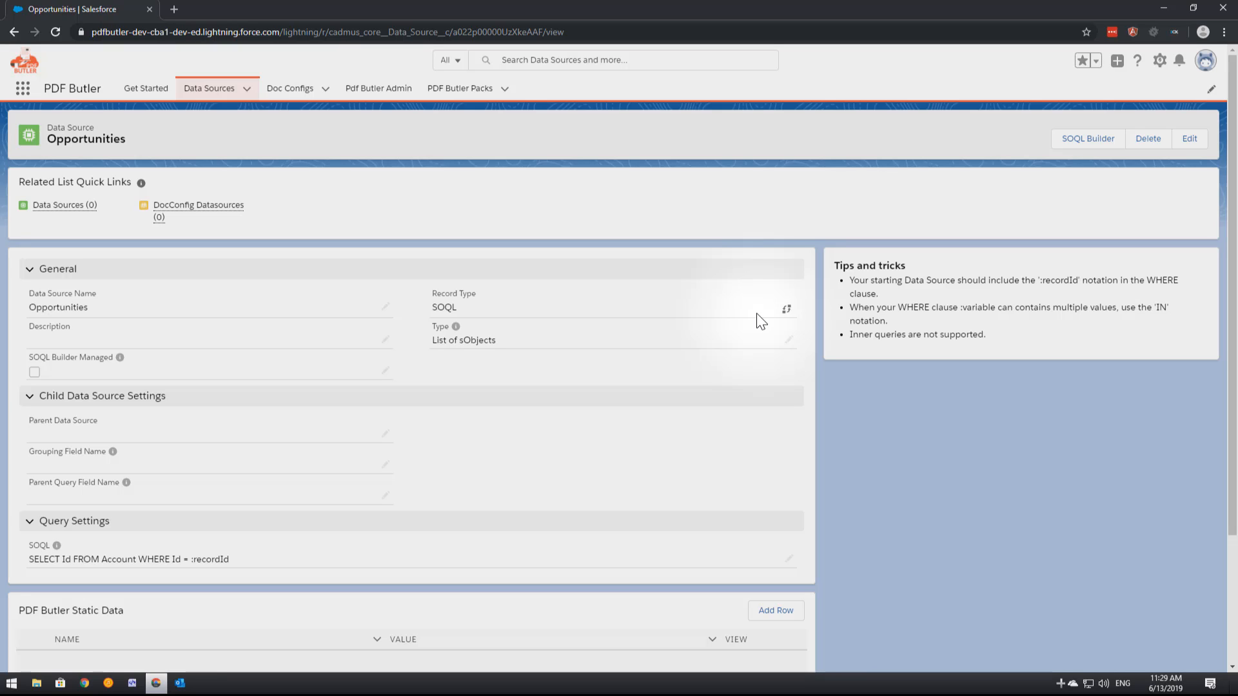
- Open the SOQL Builder for the Opportunities data source, filter the objects by "opp", and select the Opportunity object
click(1084, 139)
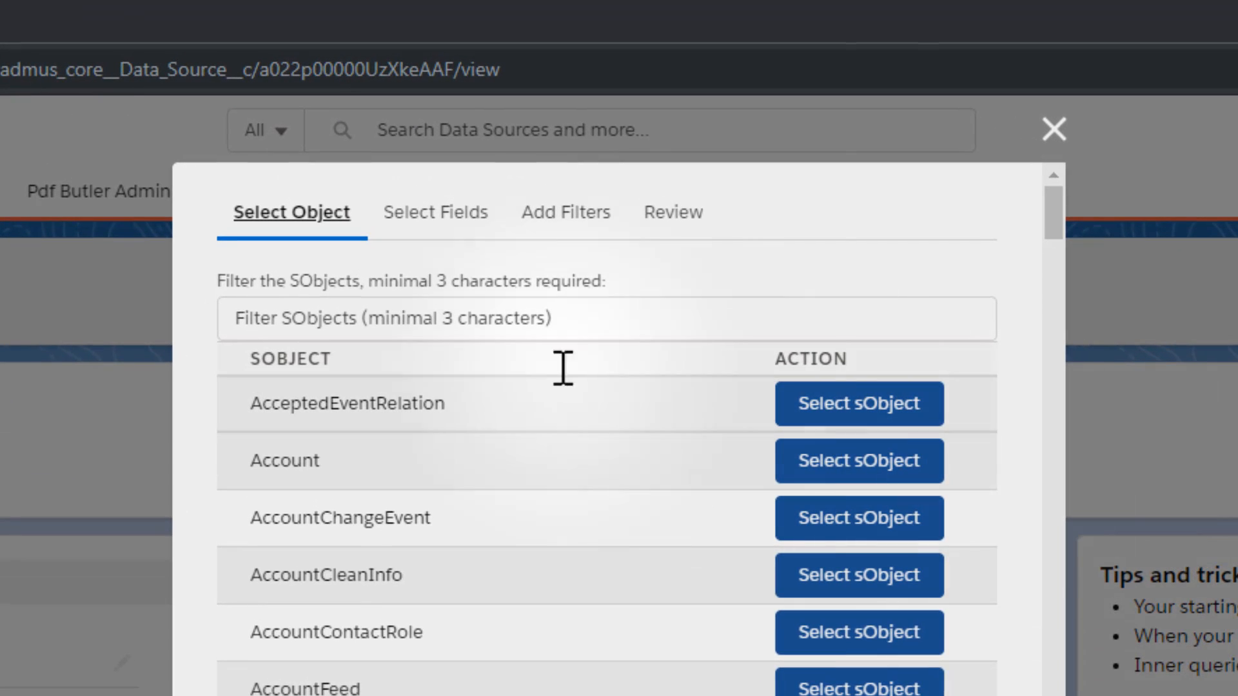
click(387, 322)
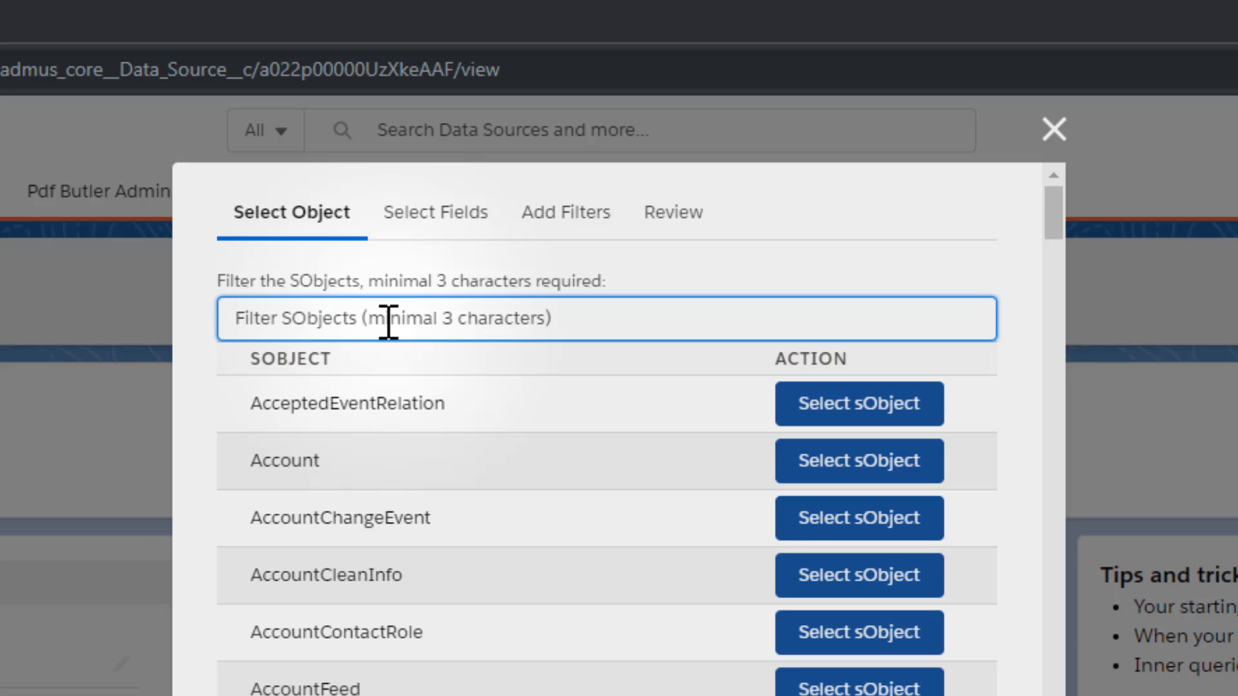
text(opp)
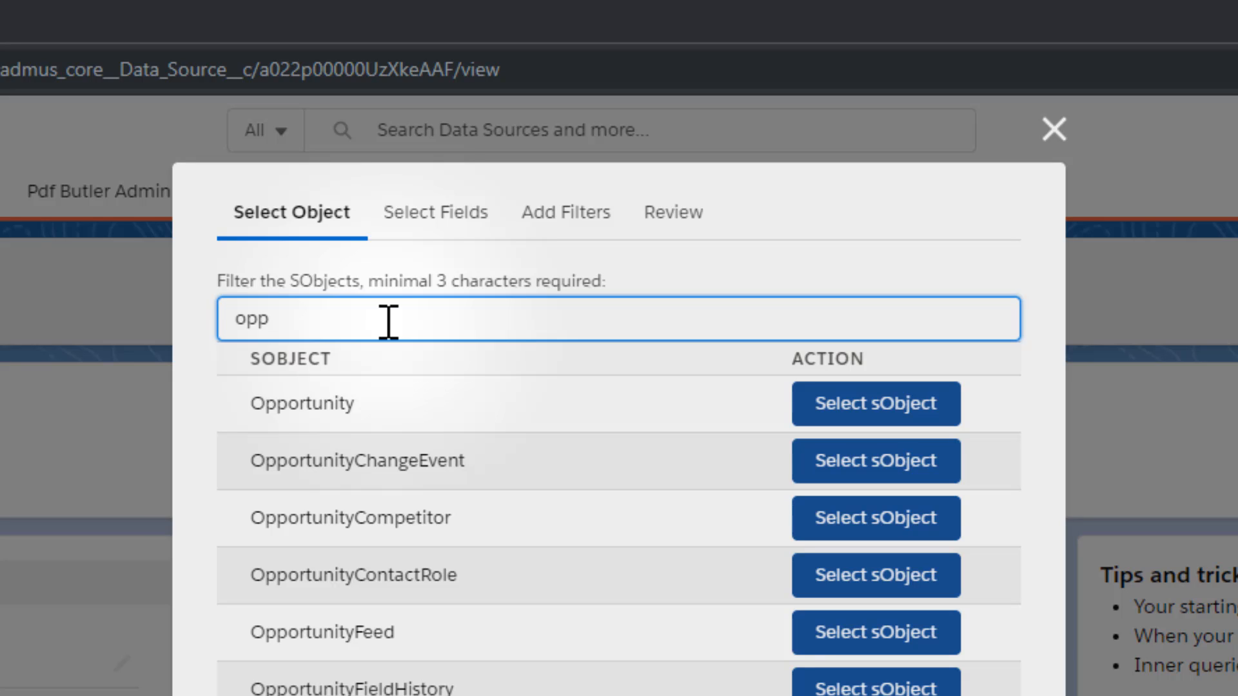
click(871, 406)
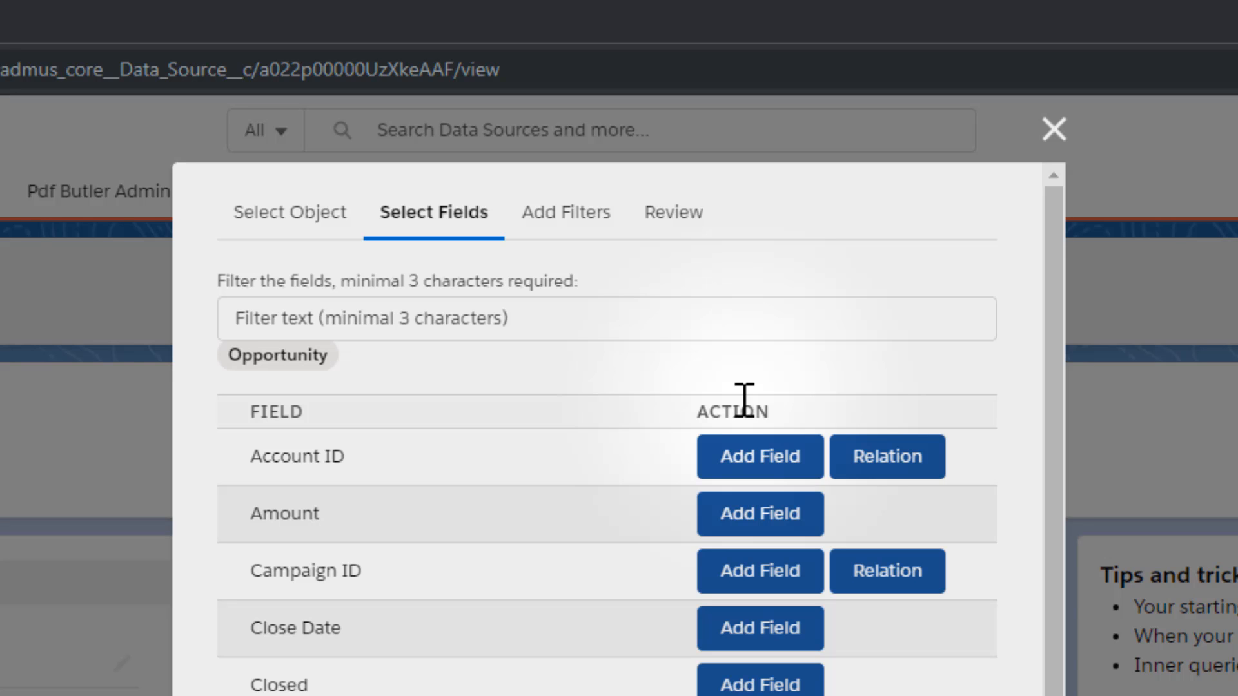
- Add the Amount, Name, Probability (%) and Close Date fields to the Opportunity query, then review and save it
click(735, 525)
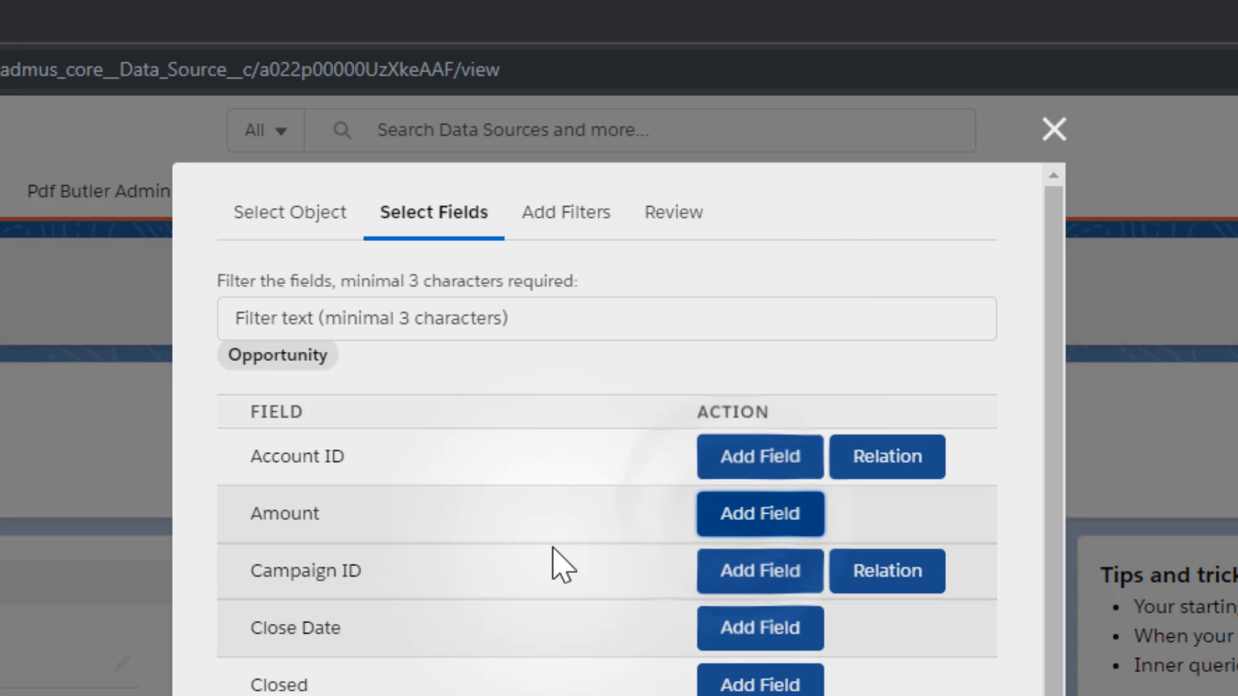
scroll(554, 565, down, 10)
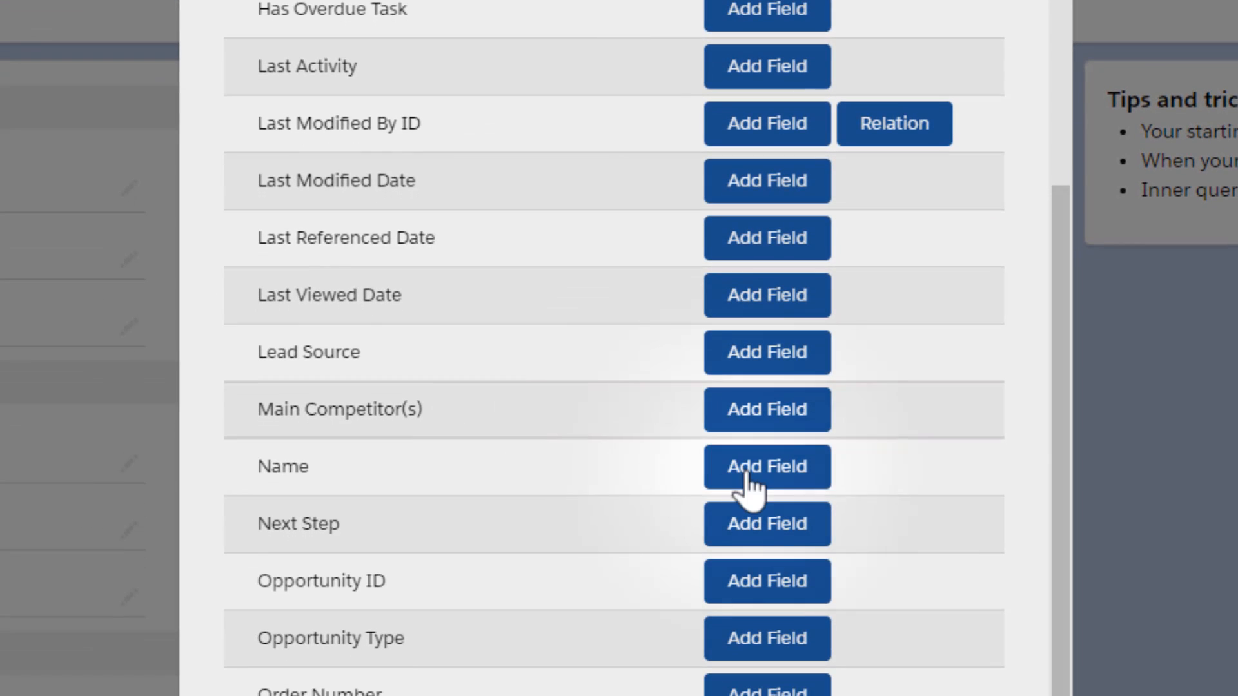
click(747, 477)
scroll(596, 329, down, 5)
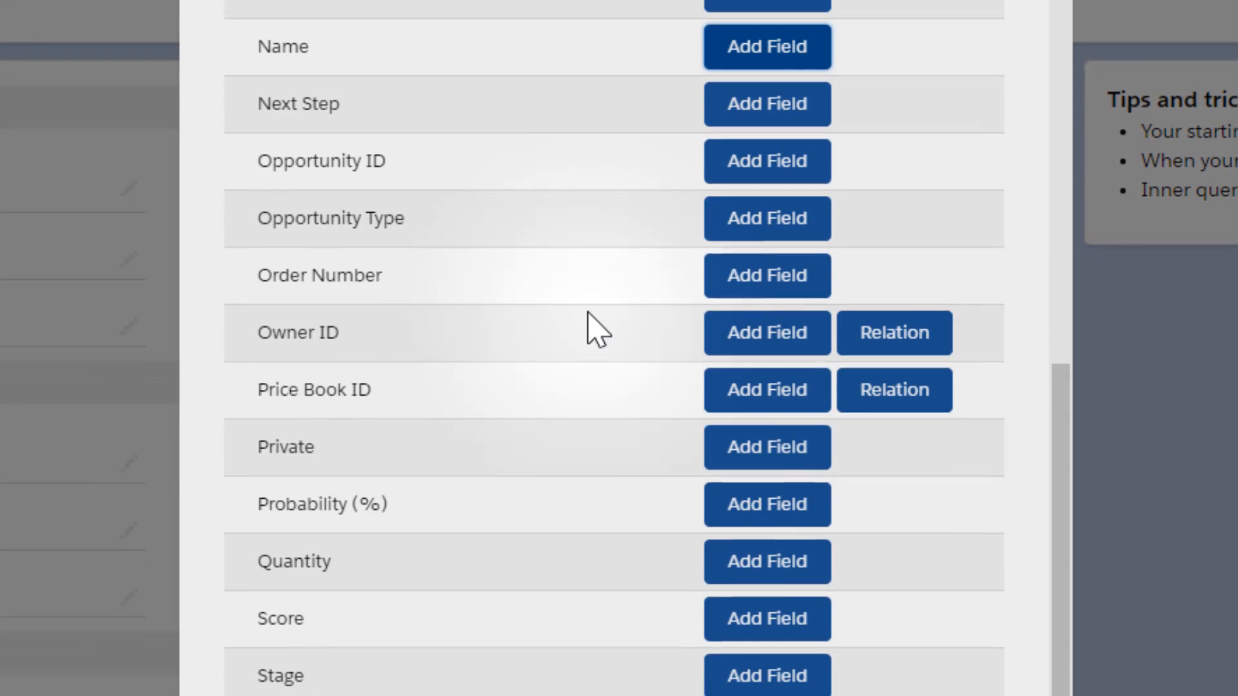
click(753, 497)
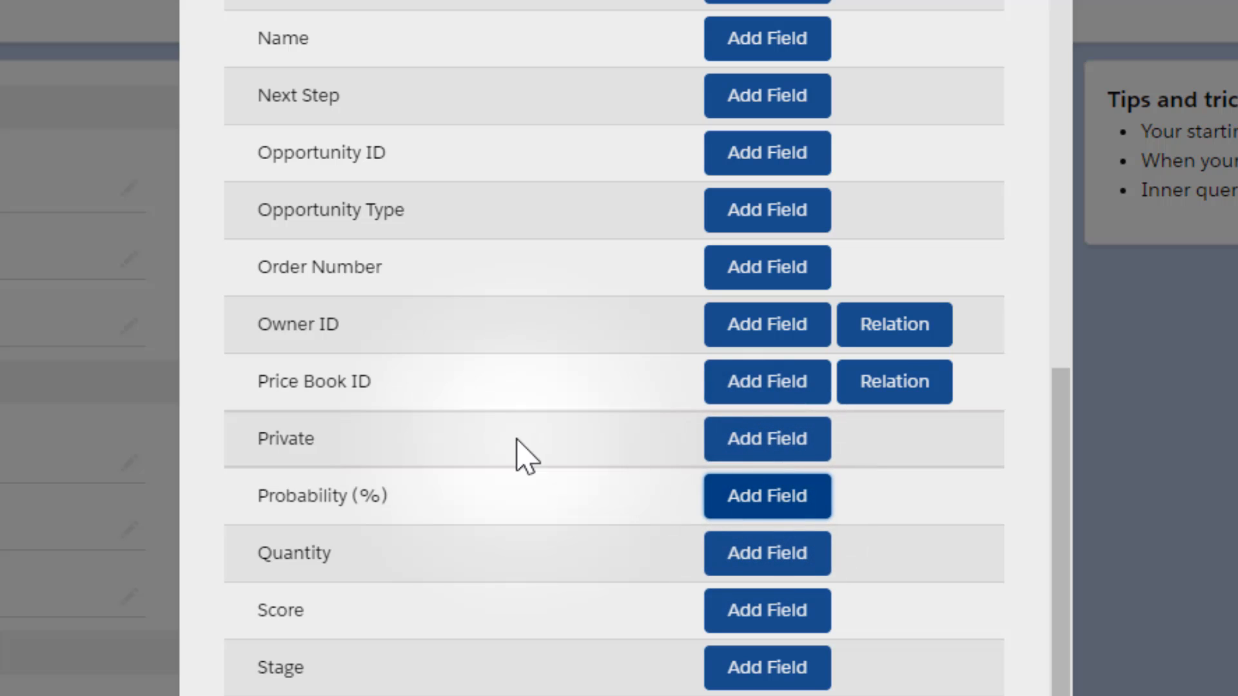
scroll(526, 454, up, 15)
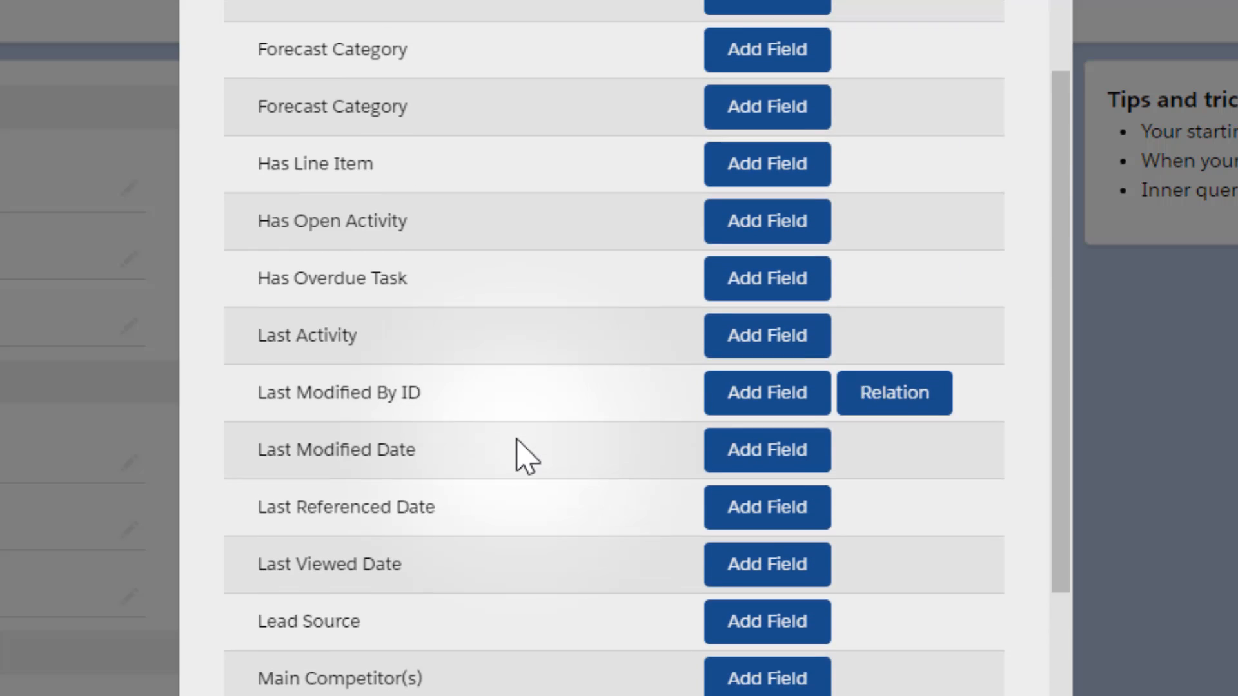
scroll(519, 454, up, 4)
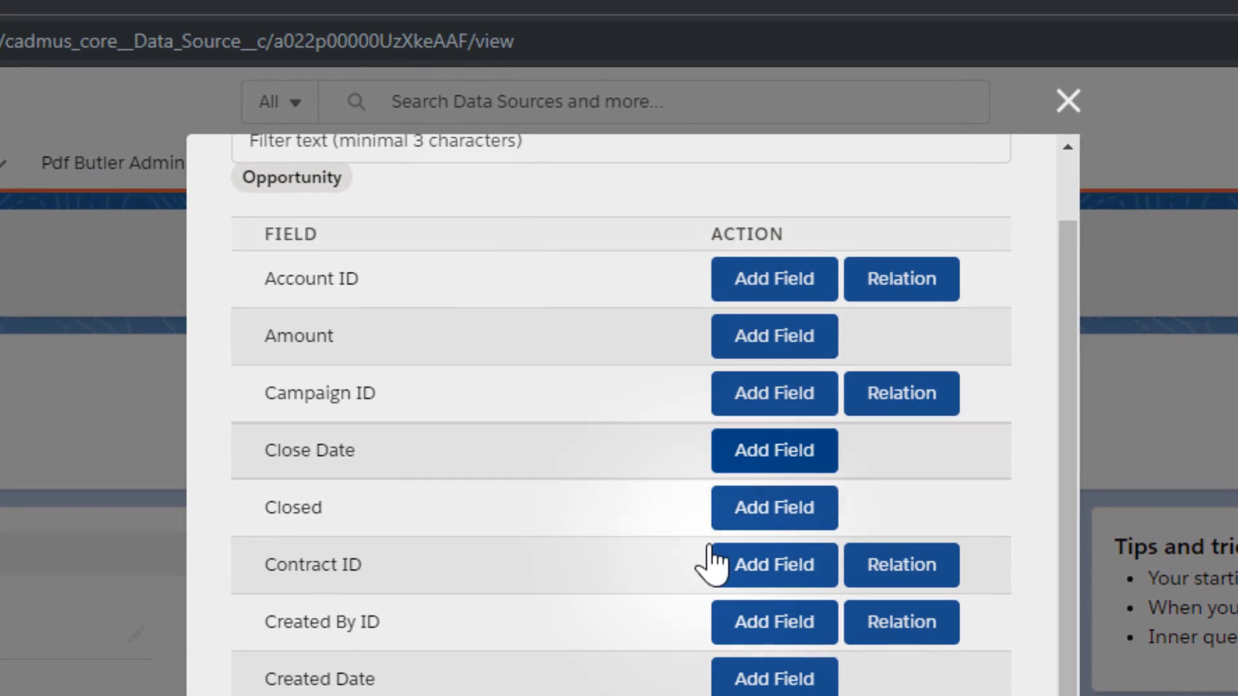
click(755, 457)
scroll(539, 655, up, 3)
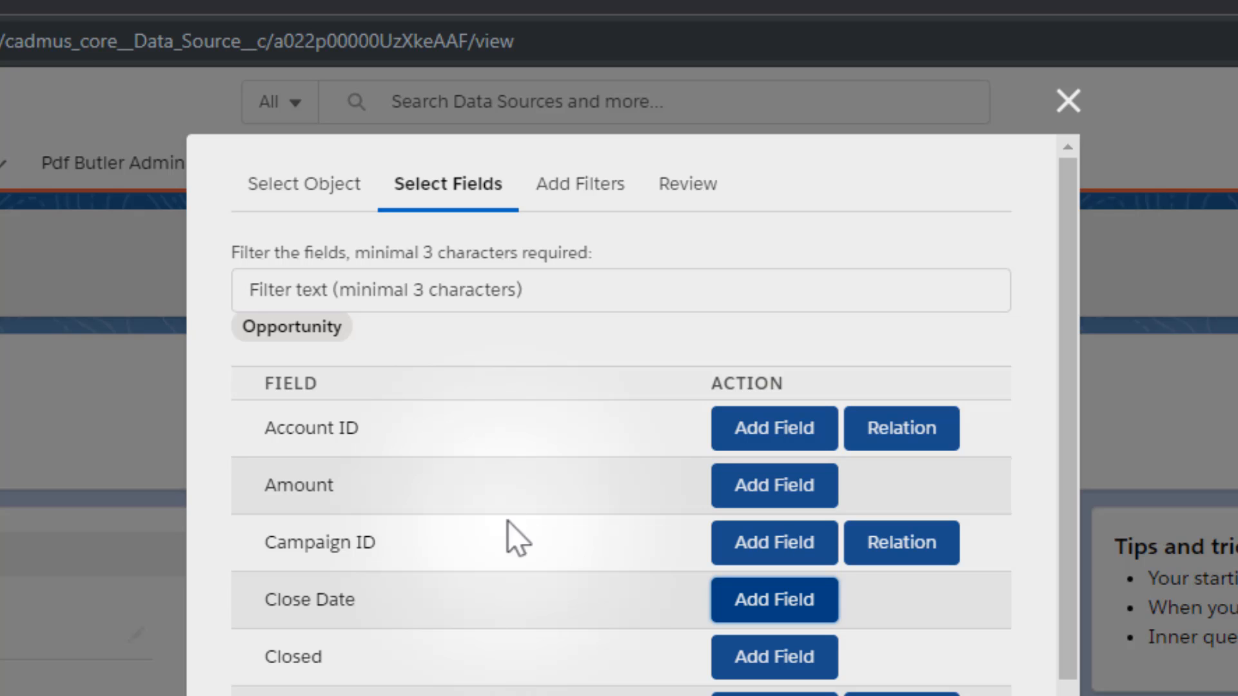
click(687, 189)
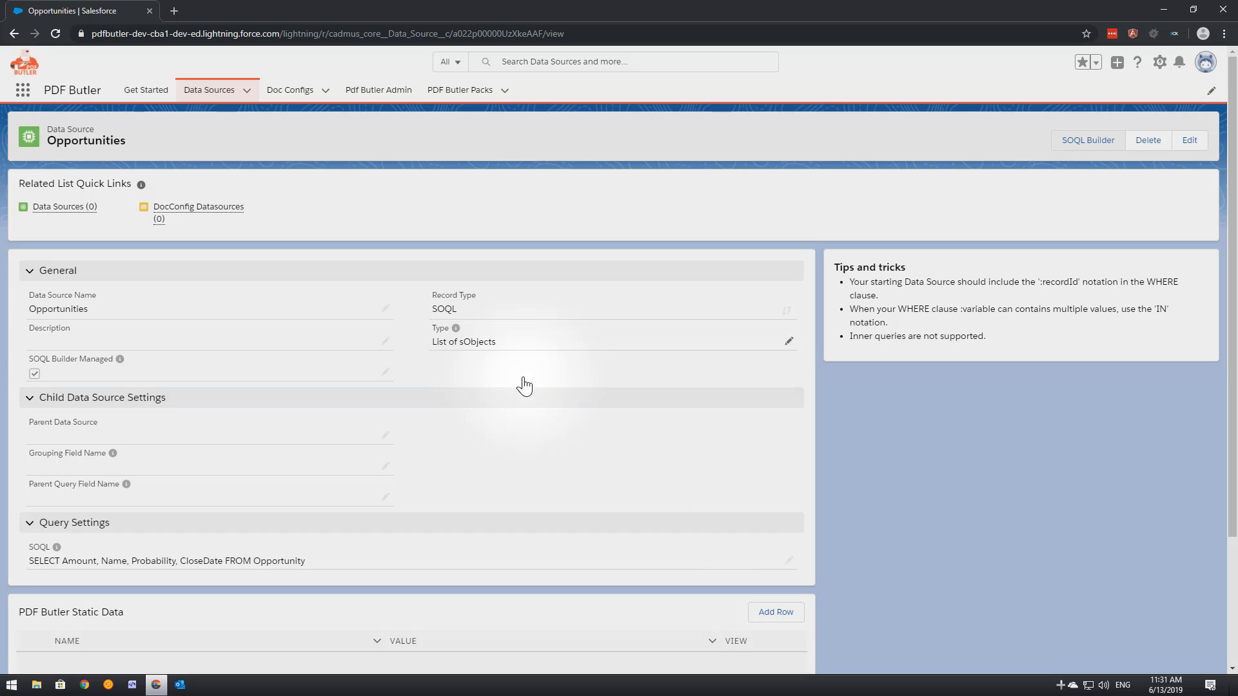
- Start a new Doc Config with the Main Excel Document record type
click(287, 89)
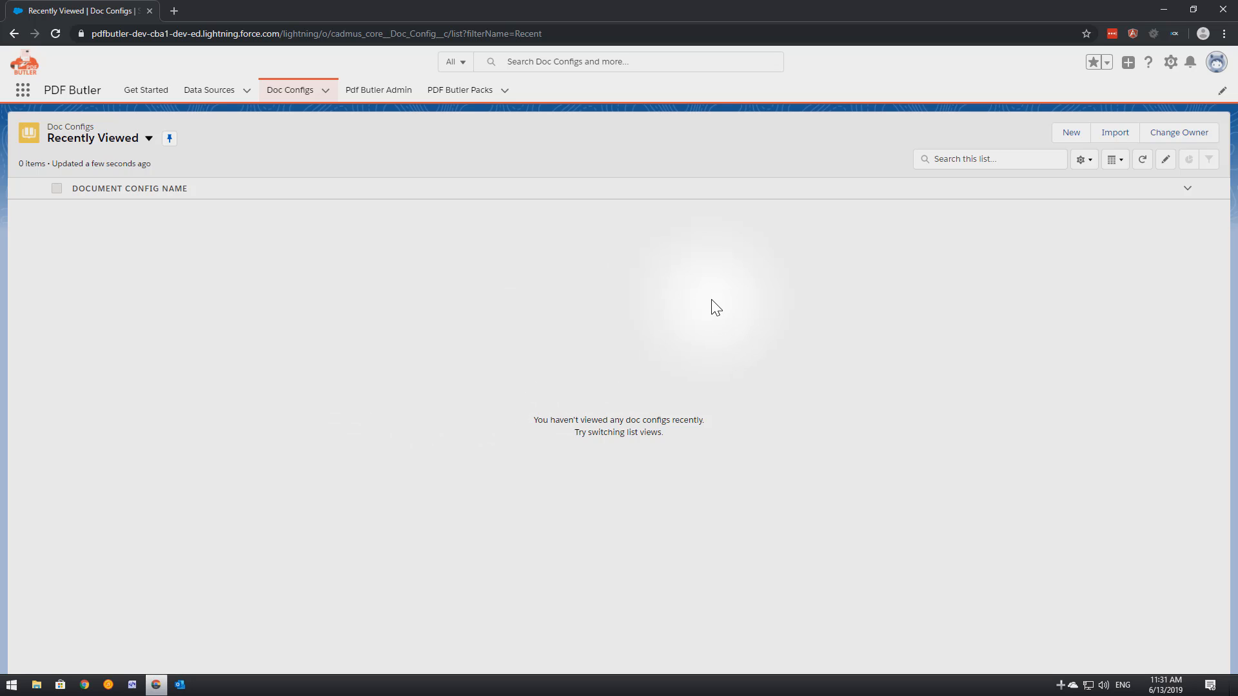
click(1070, 132)
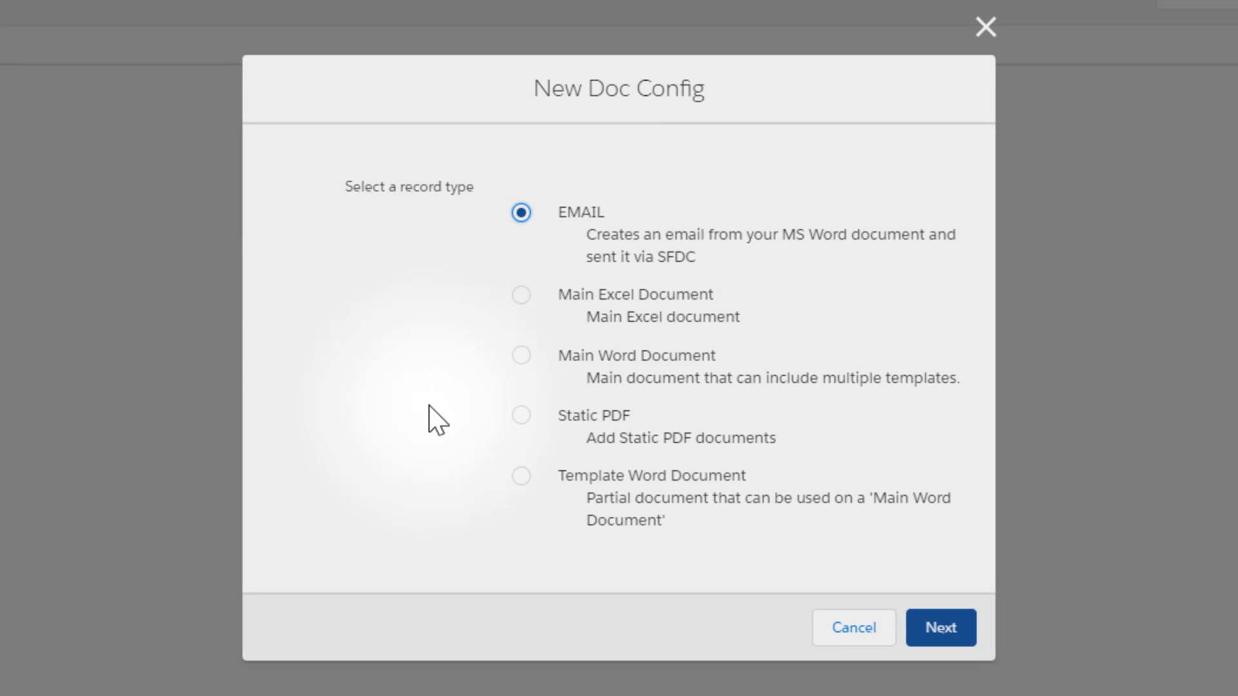
click(528, 299)
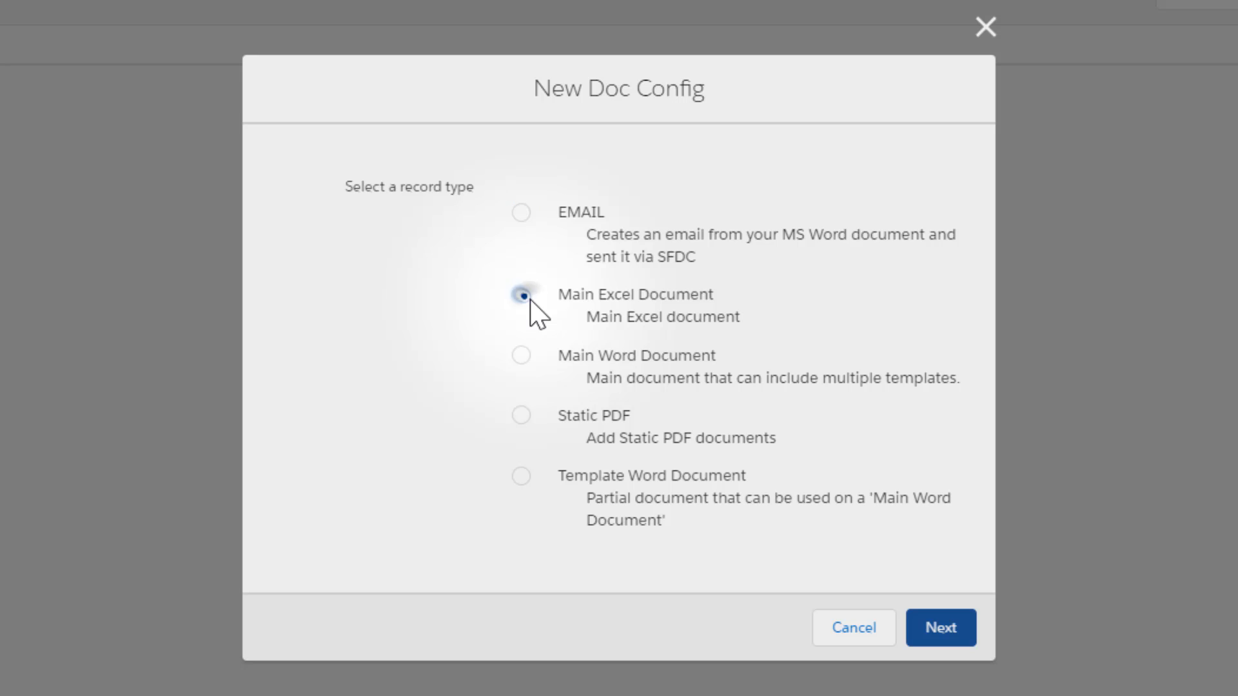
click(948, 629)
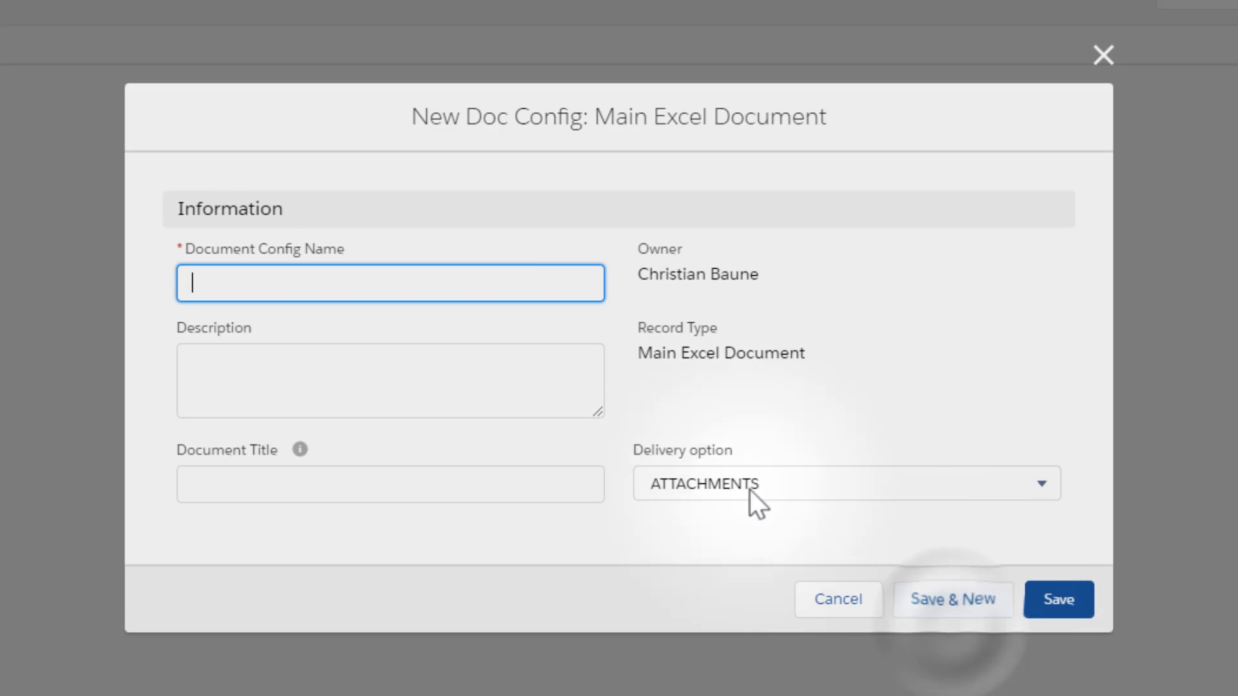
- Enter "opportunities" as both the document config name and the document title, and save the Doc Config
text(opp)
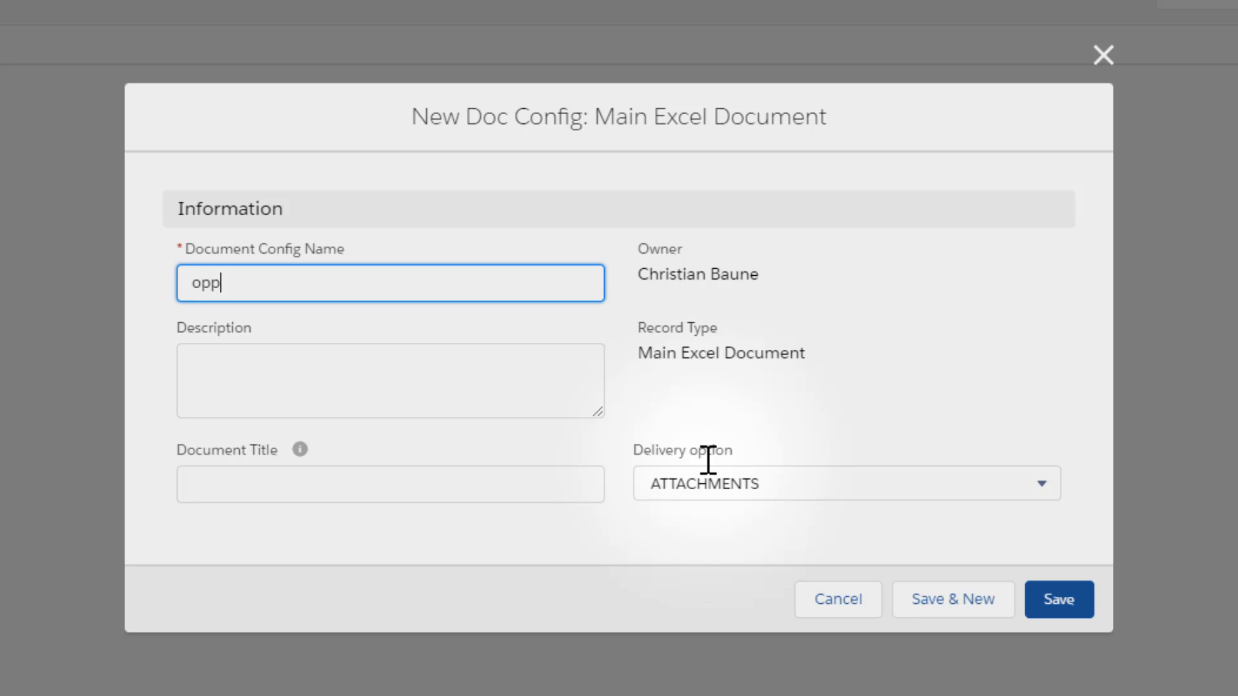
text(ortunities)
click(489, 495)
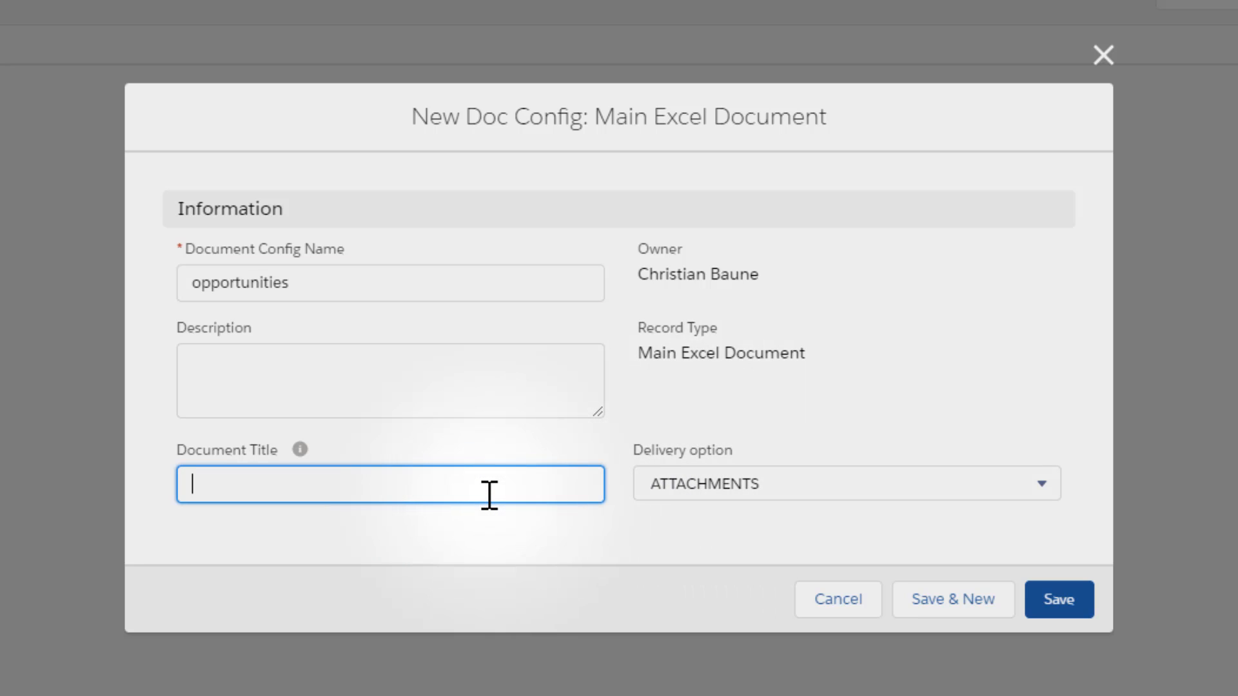
text(opportunities)
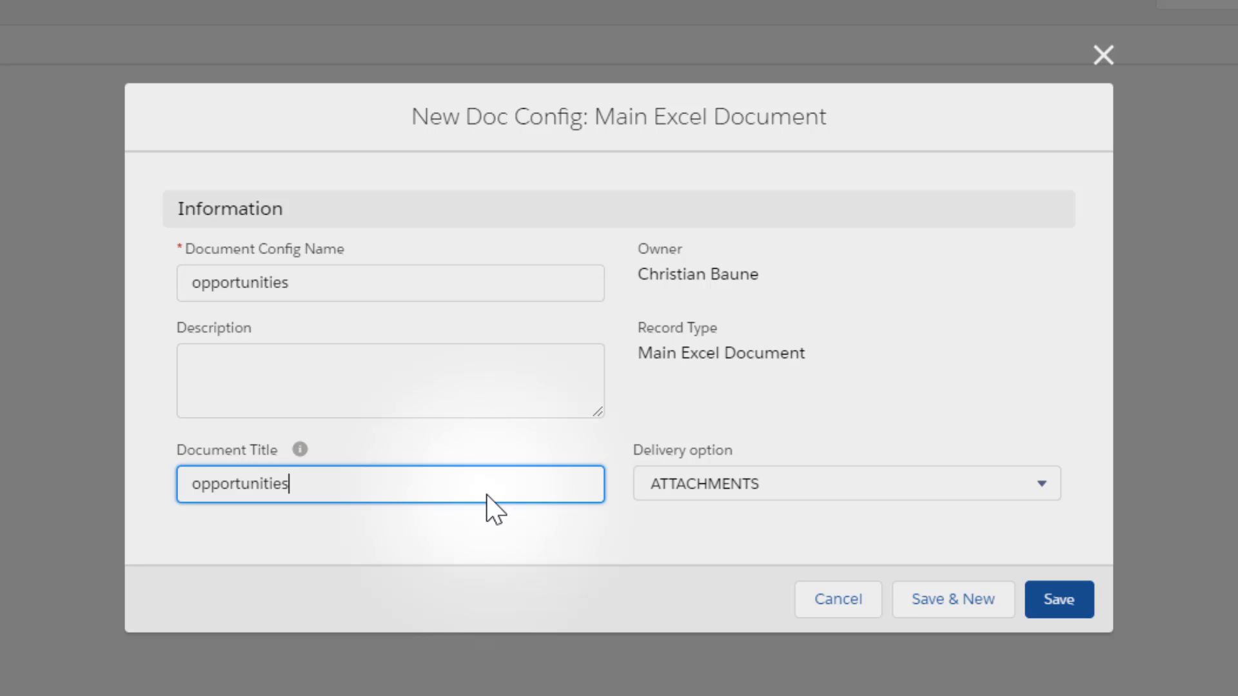
click(1058, 602)
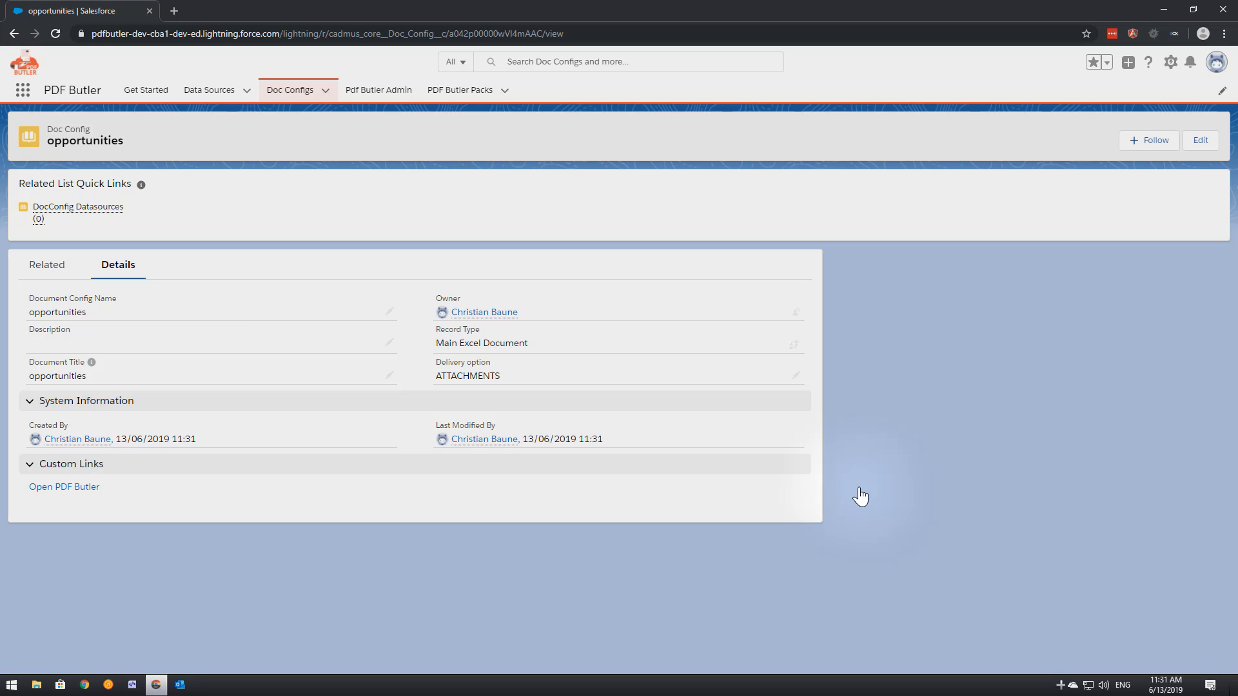
- Open the opportunities Doc Config in PDF Butler and add the Opportunities data source with its listed fields
click(71, 488)
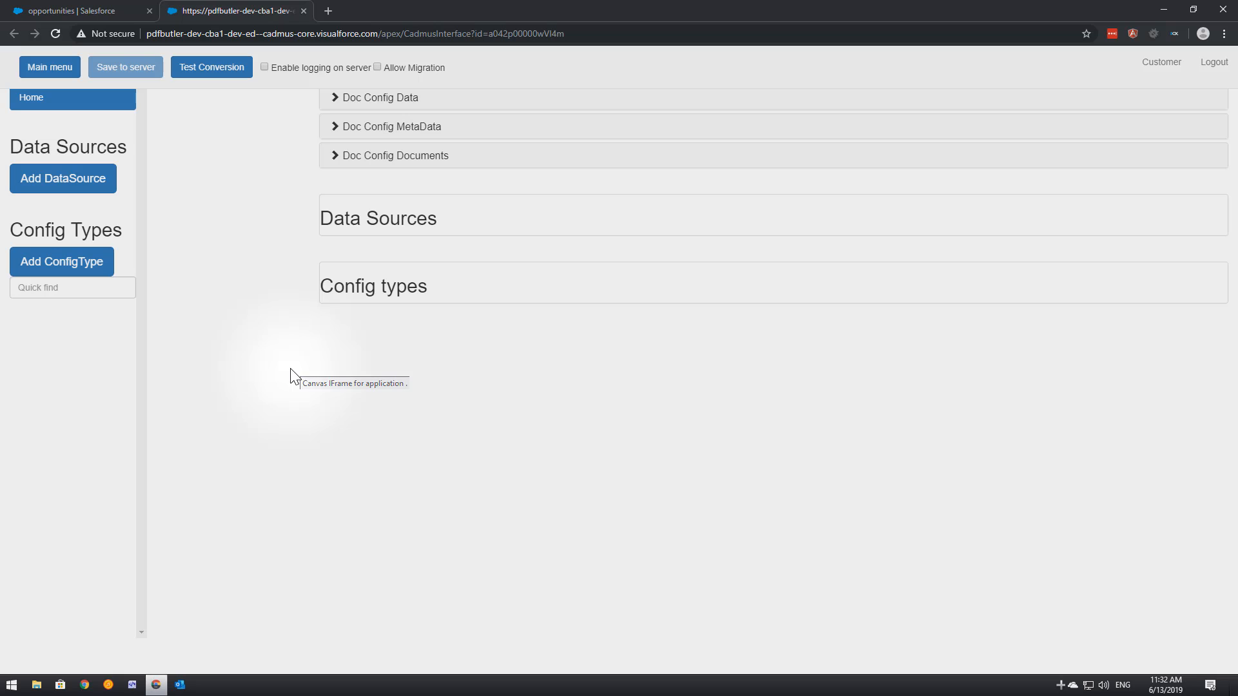
click(56, 186)
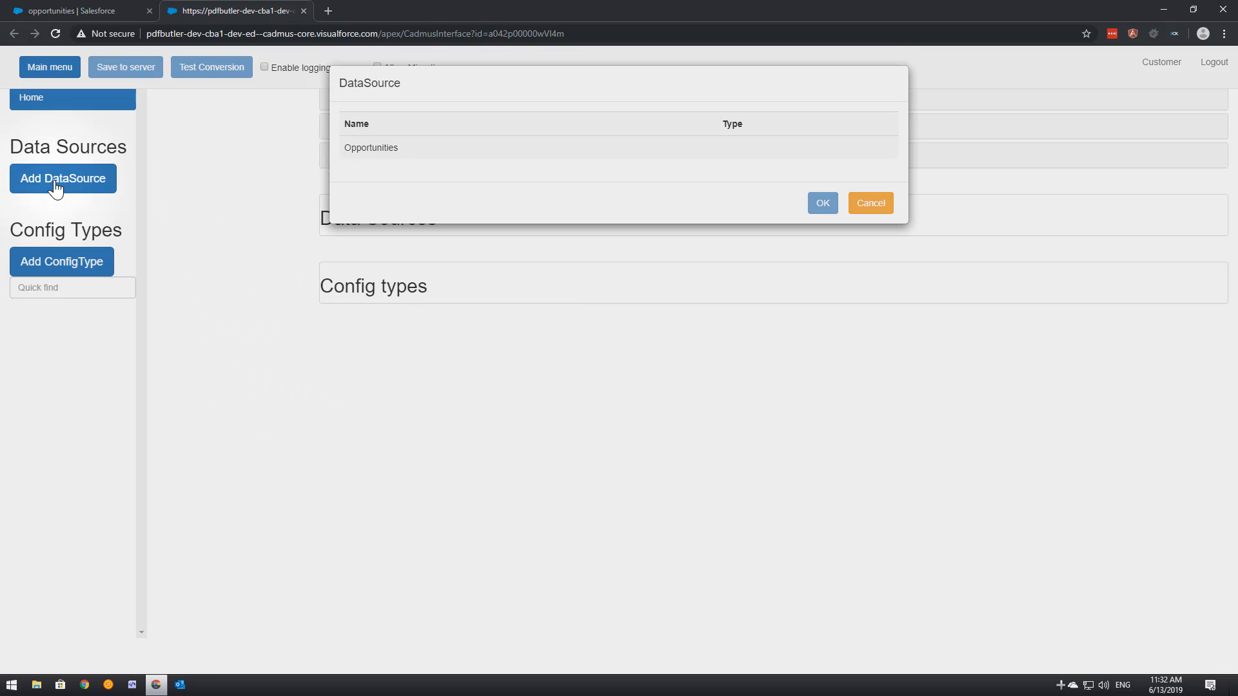
click(238, 184)
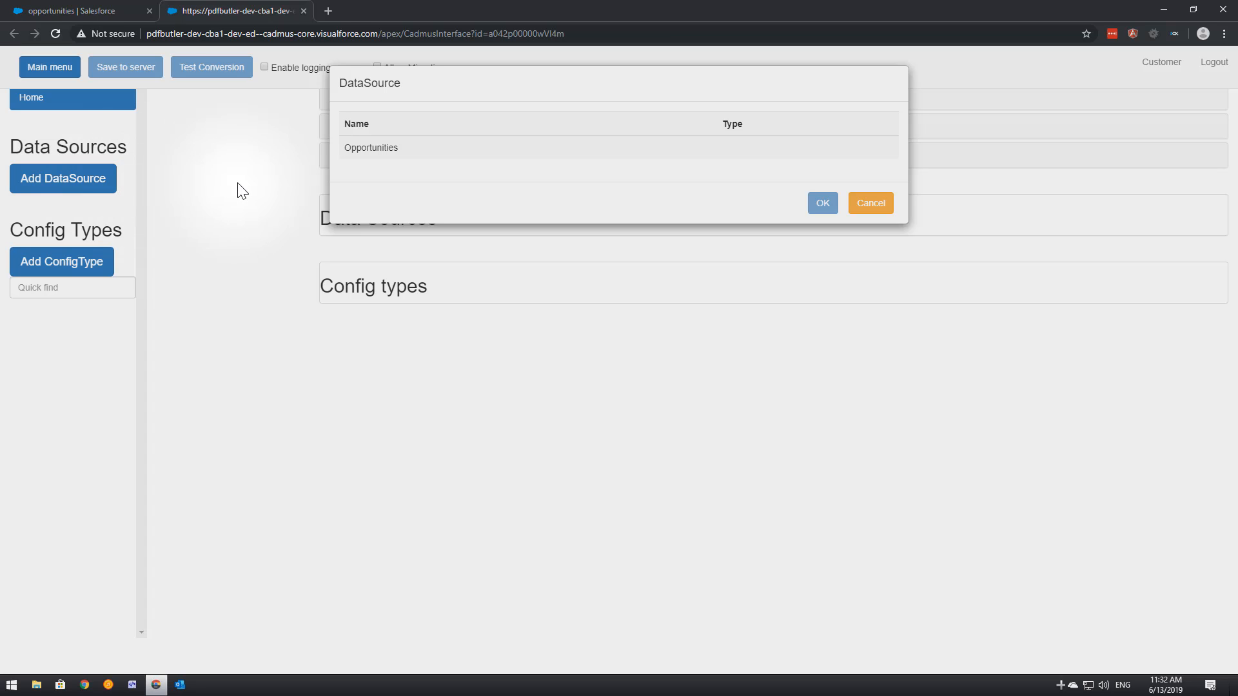
click(370, 153)
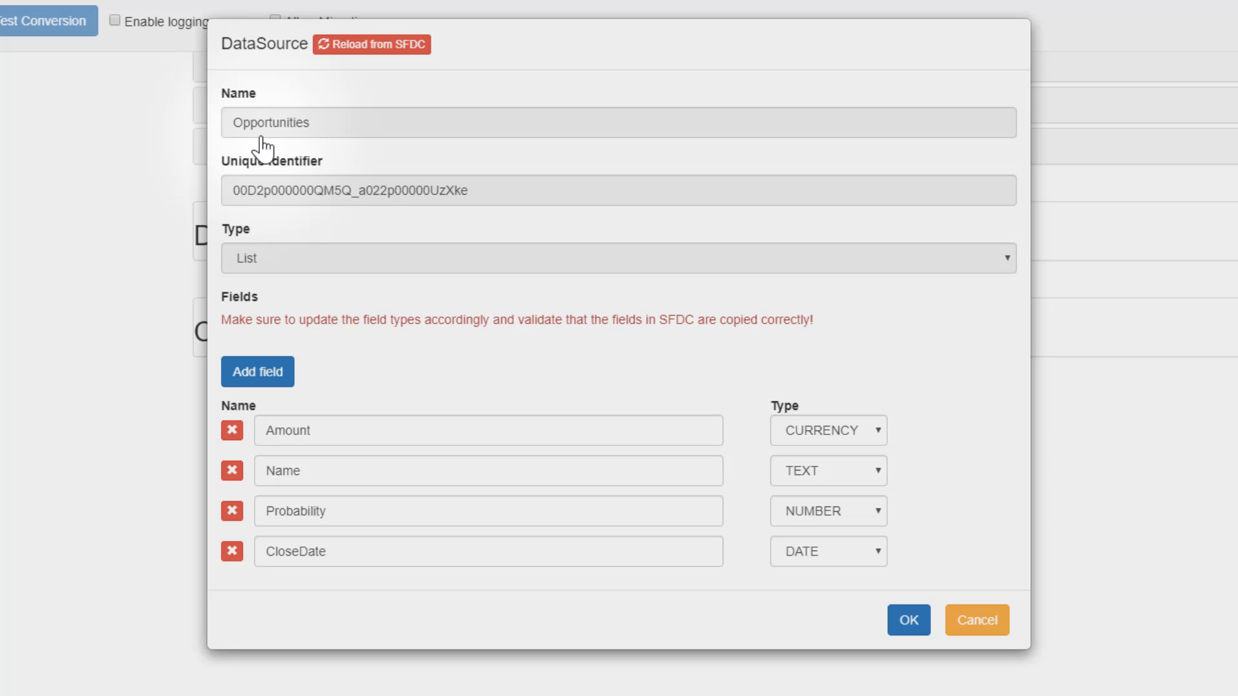
click(906, 624)
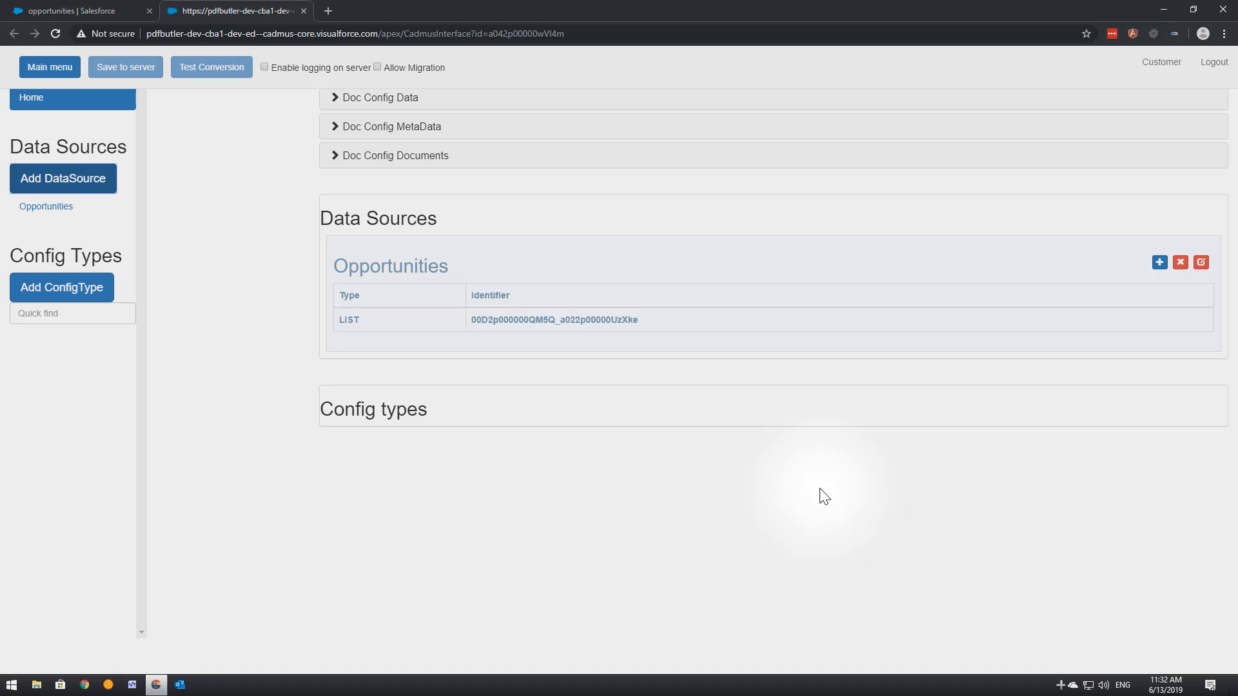
- Switch from the browser to Excel and create a blank workbook
click(164, 687)
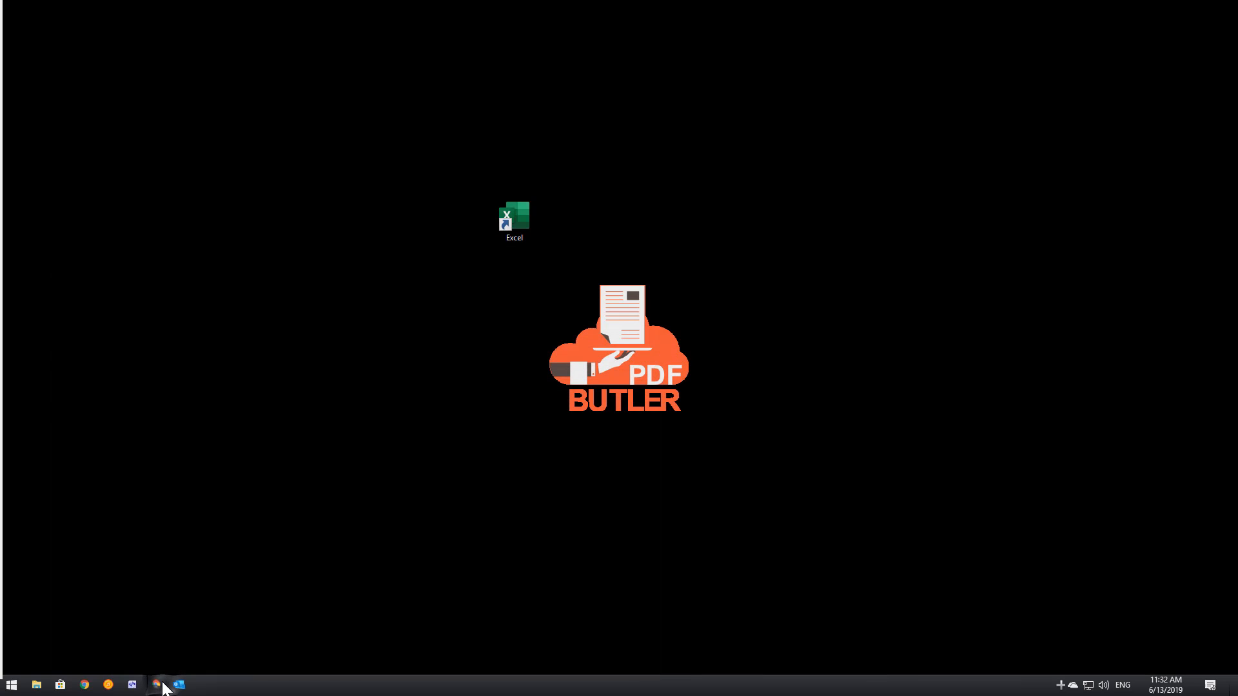
double_click(512, 229)
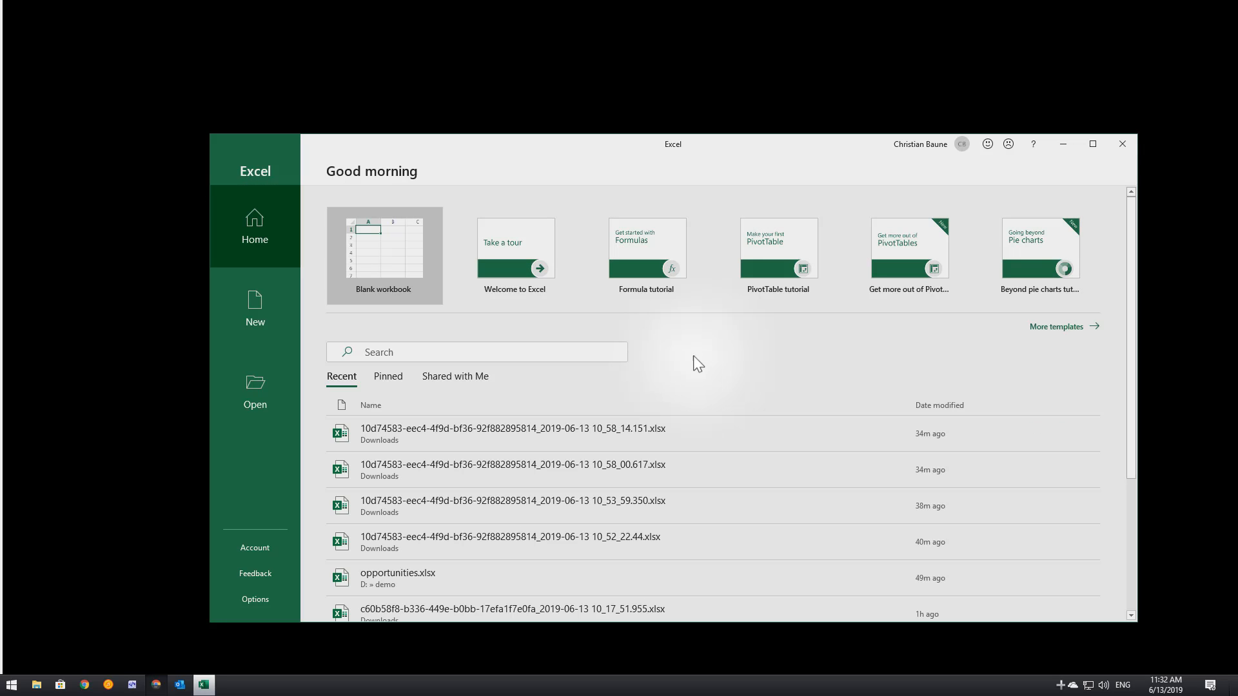
click(385, 242)
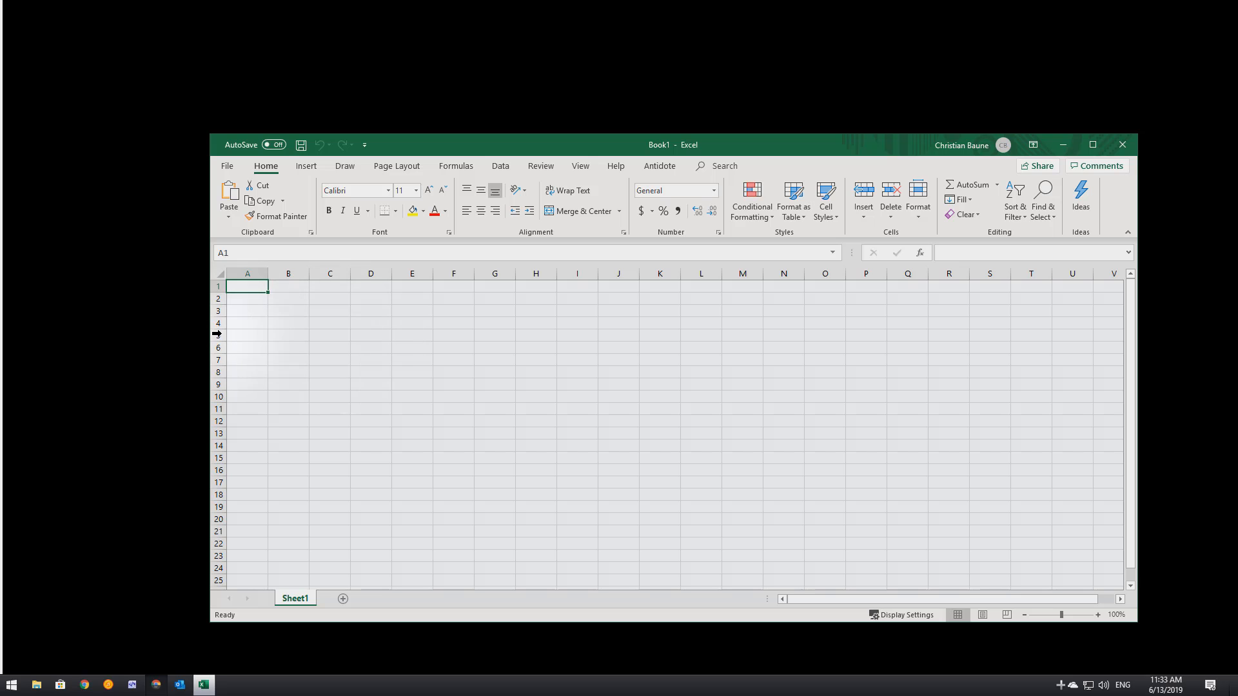
- Merge and center cells A1:D1 and enter the title "OPPORTUNITIES"
drag(254, 287, 384, 286)
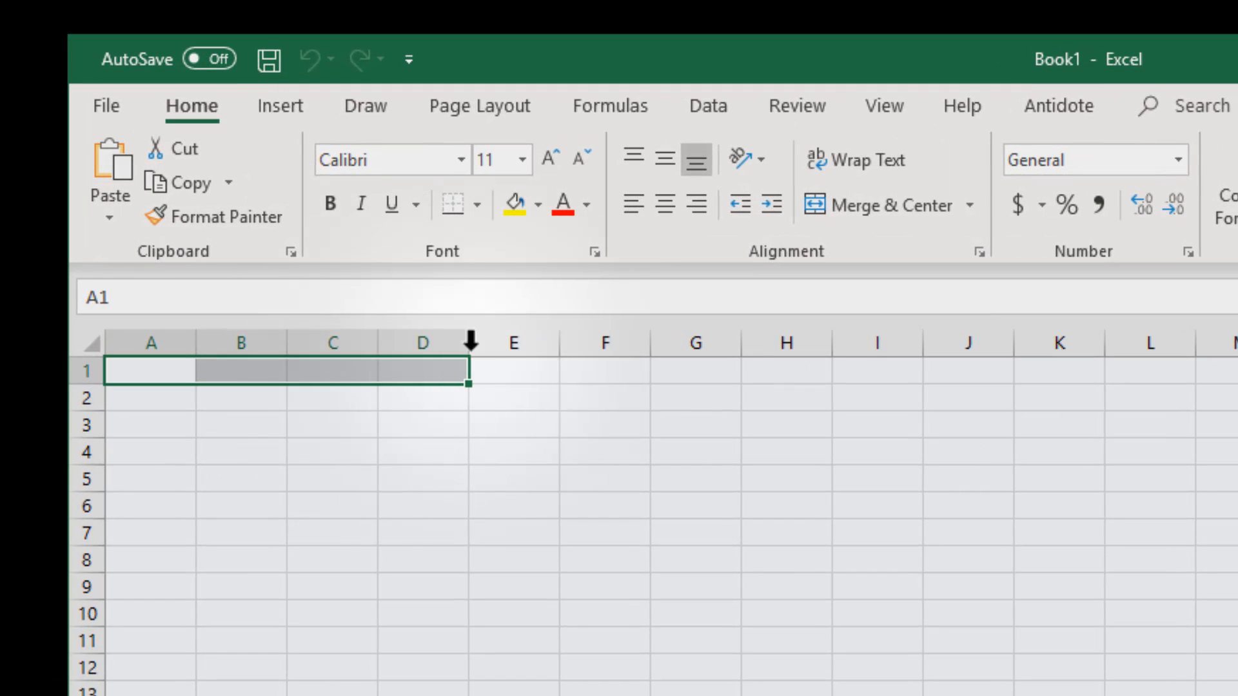
click(855, 213)
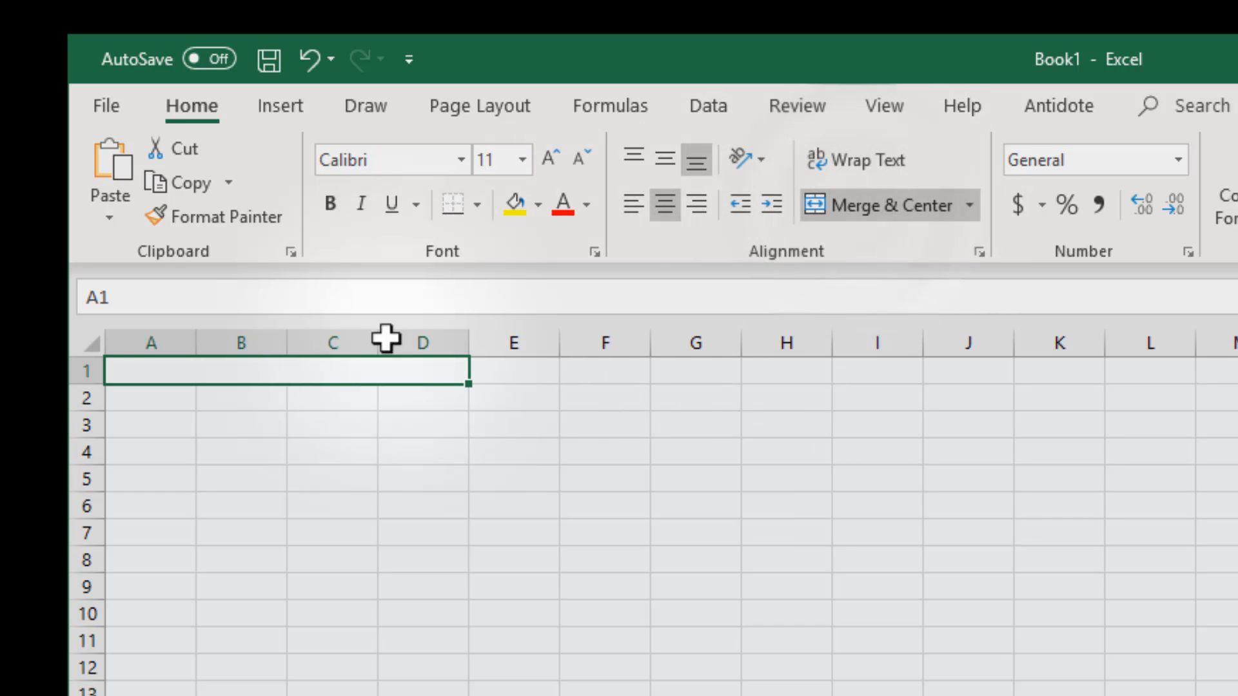
double_click(284, 368)
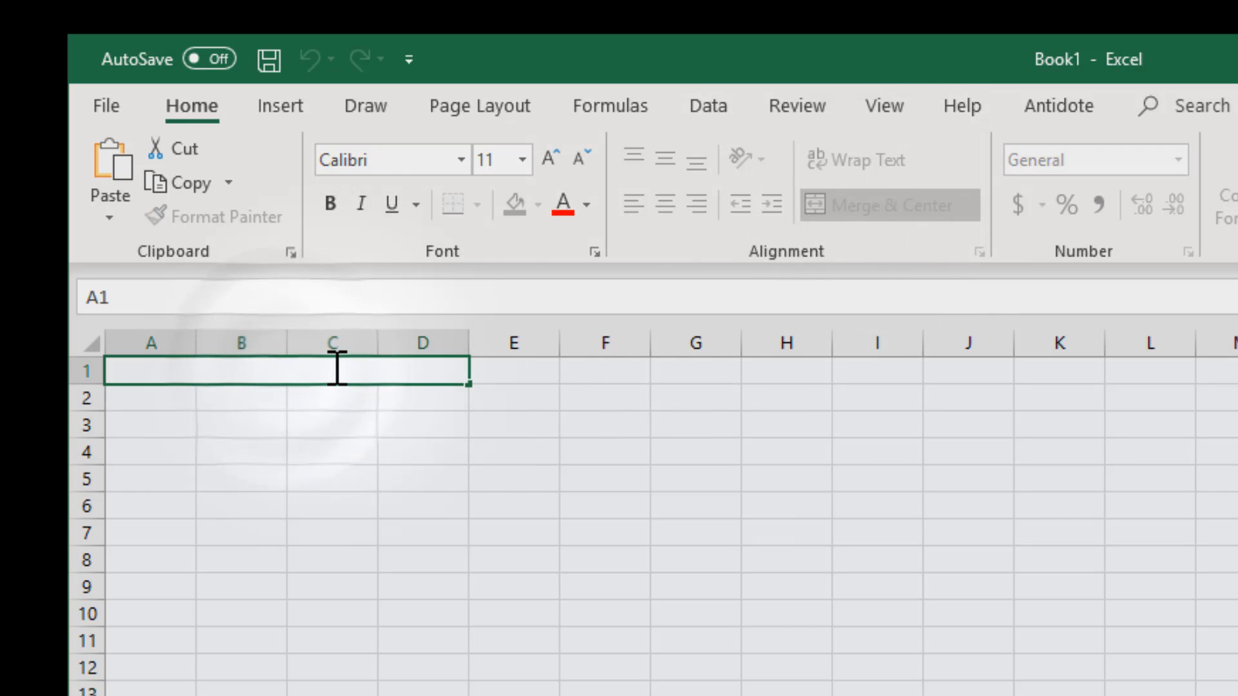
text(OPPRO)
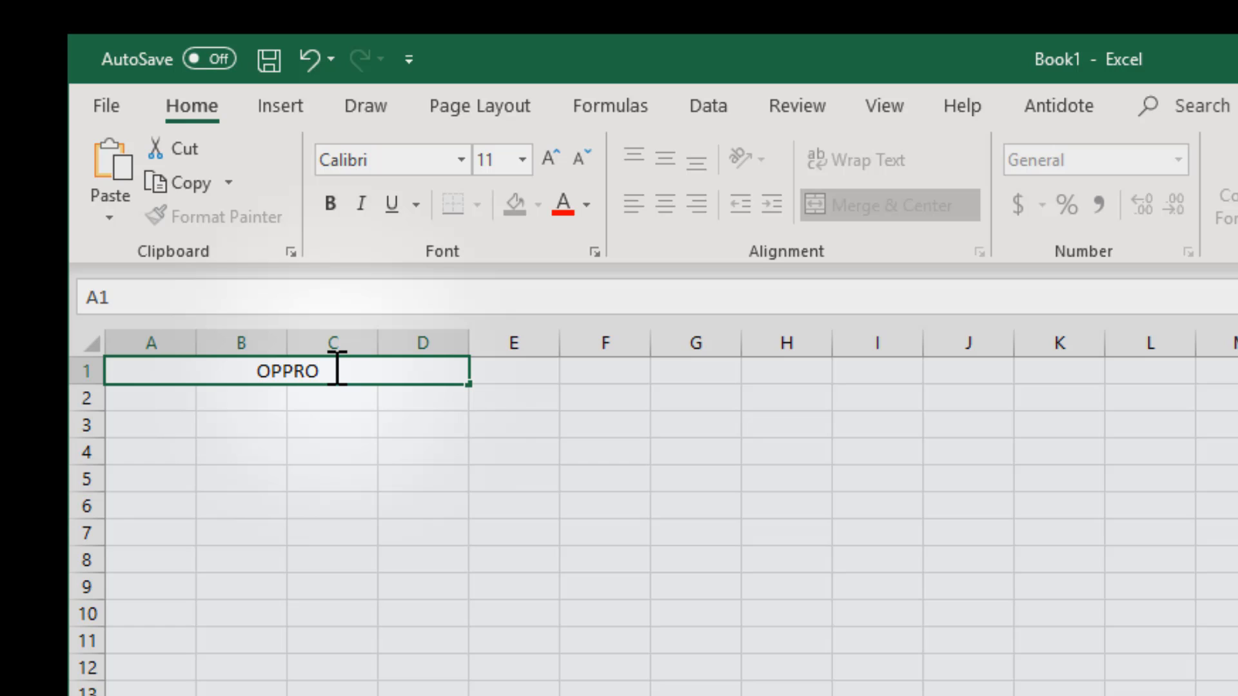
key(BackSpace)
key(BackSpace)
text(ORTUNITIES)
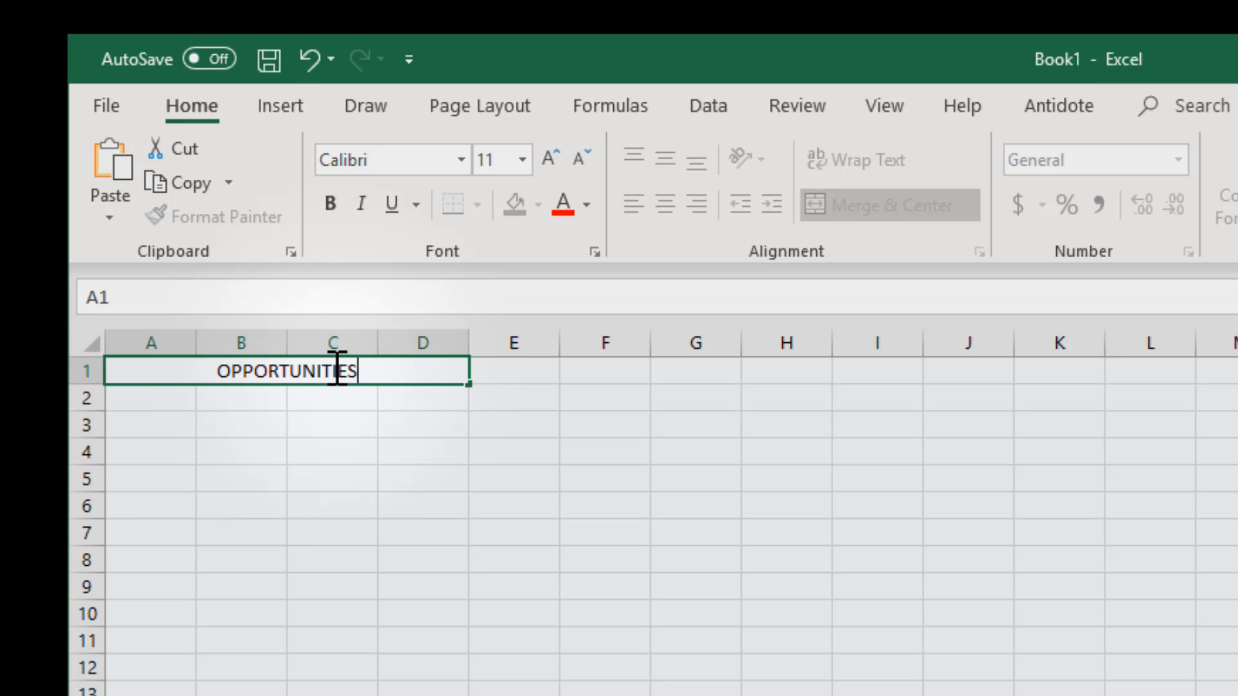
key(Return)
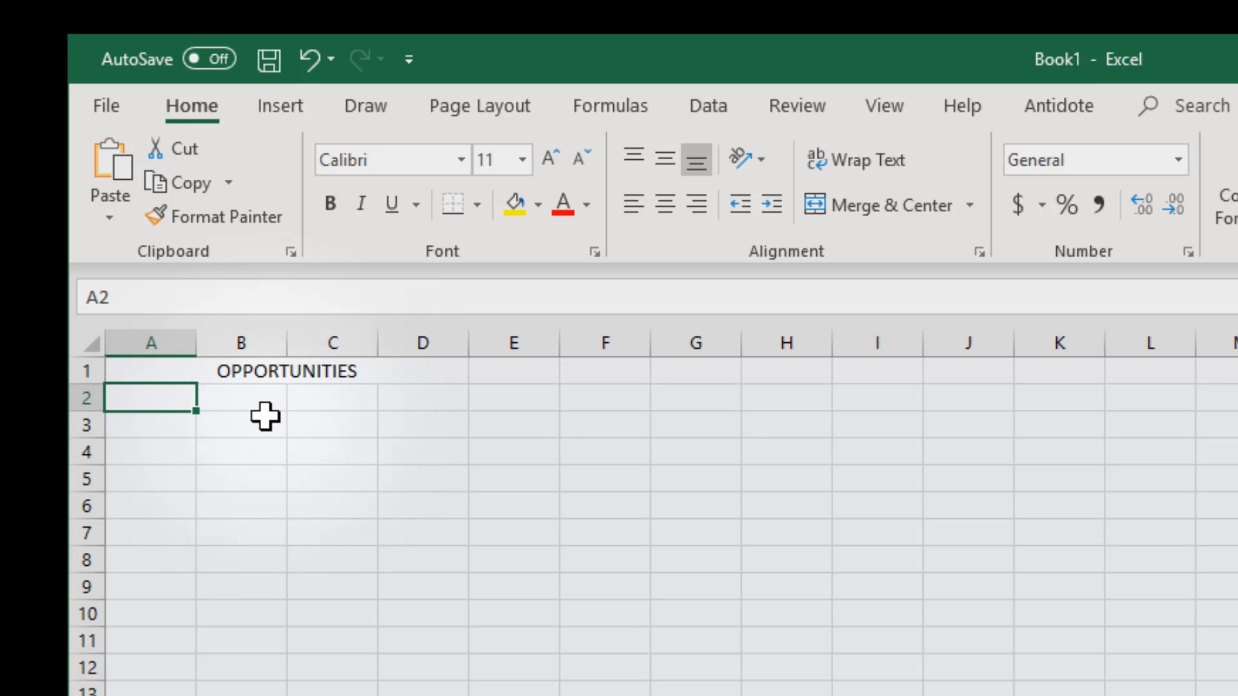
- Enter the column headers Name, Amount, Probability and Close date in cells A2 to D2
text(Name)
key(Tab)
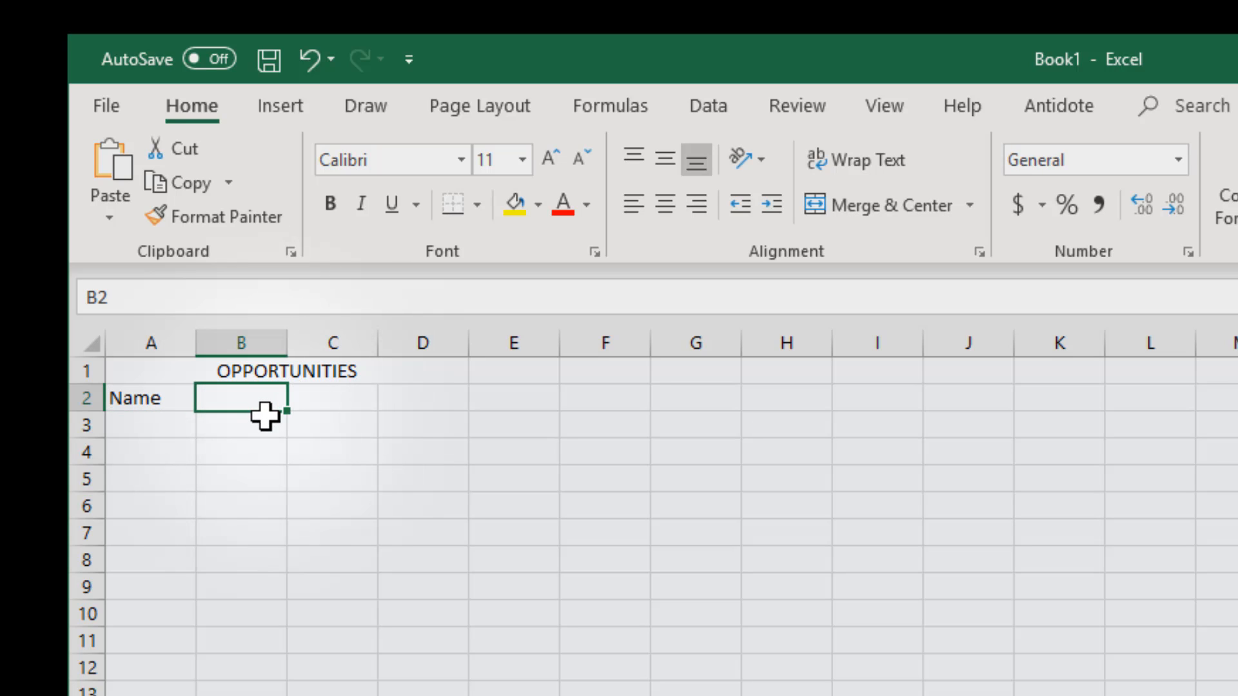
text(Amount)
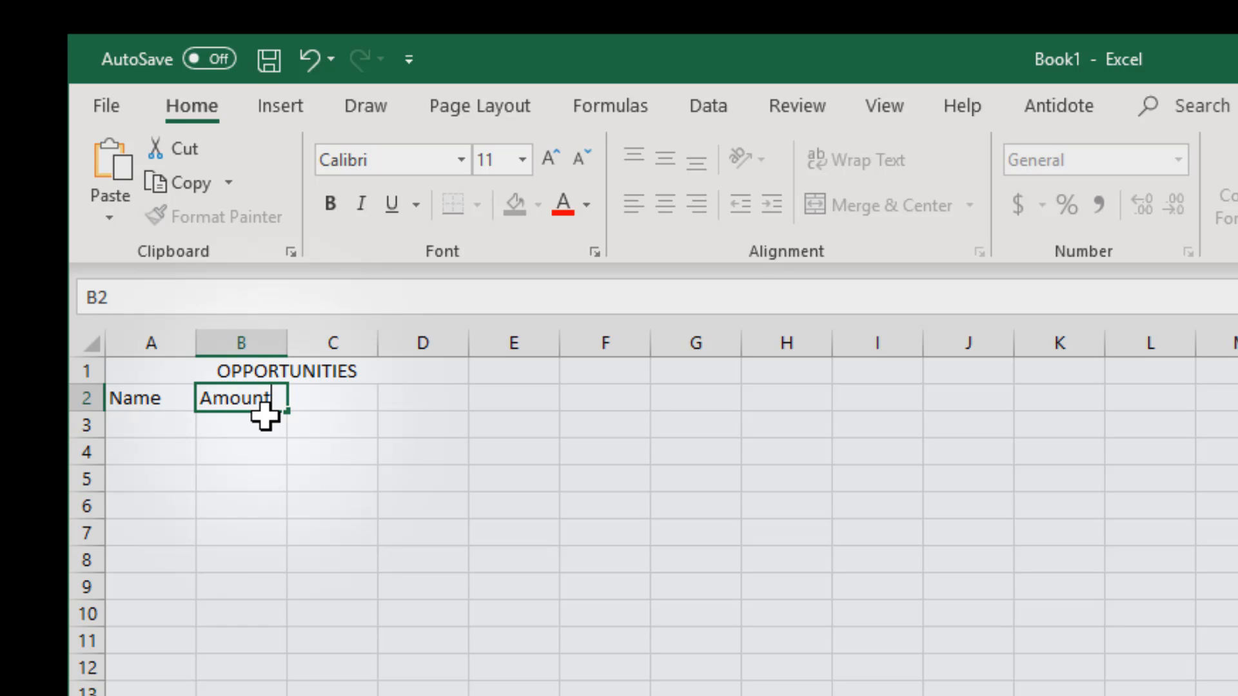
key(Tab)
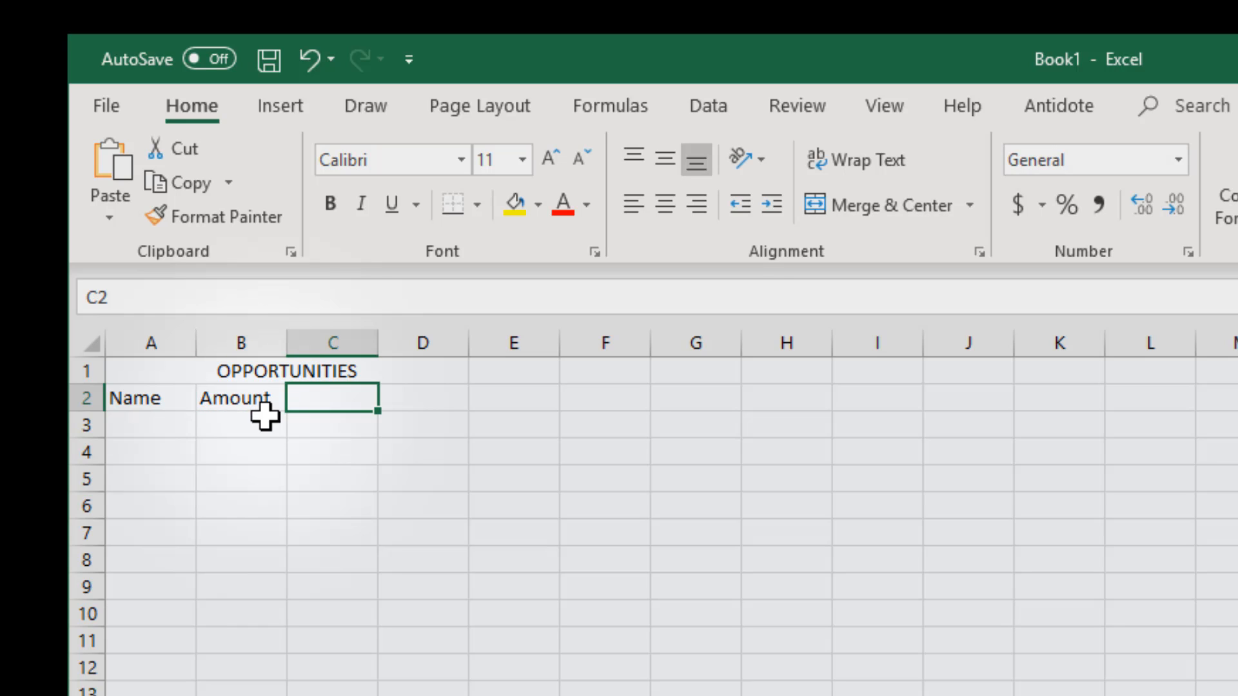
text(Probability)
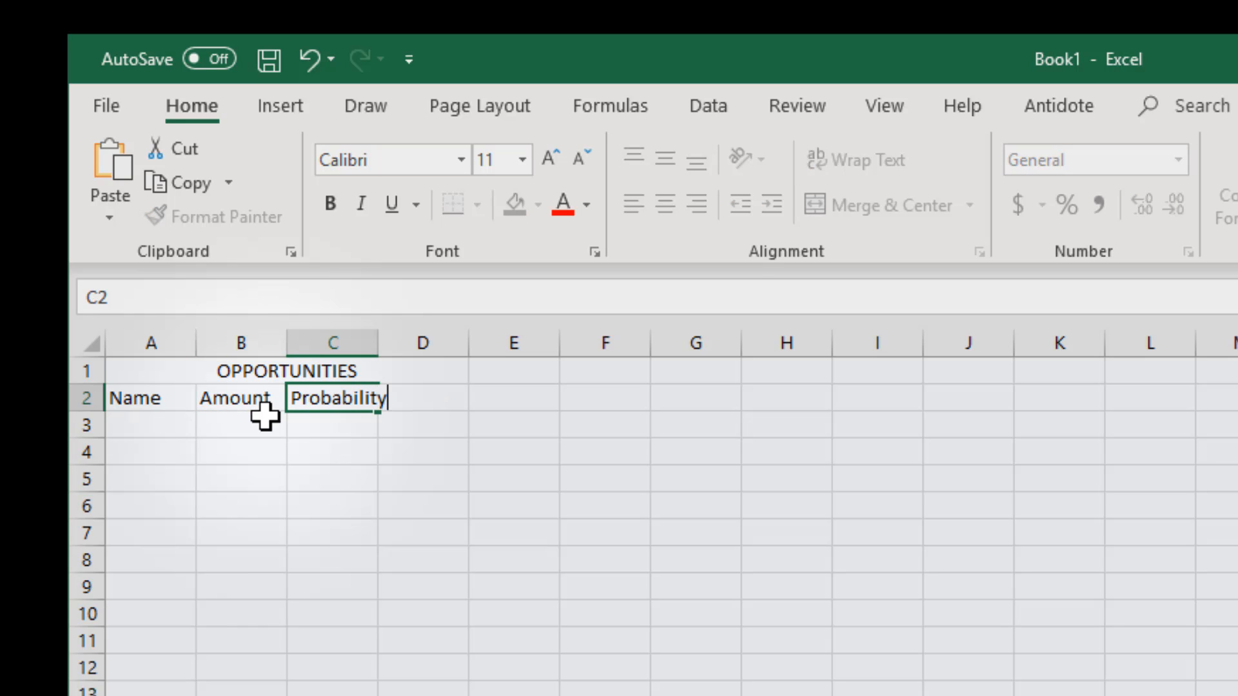
key(Tab)
text(Cl)
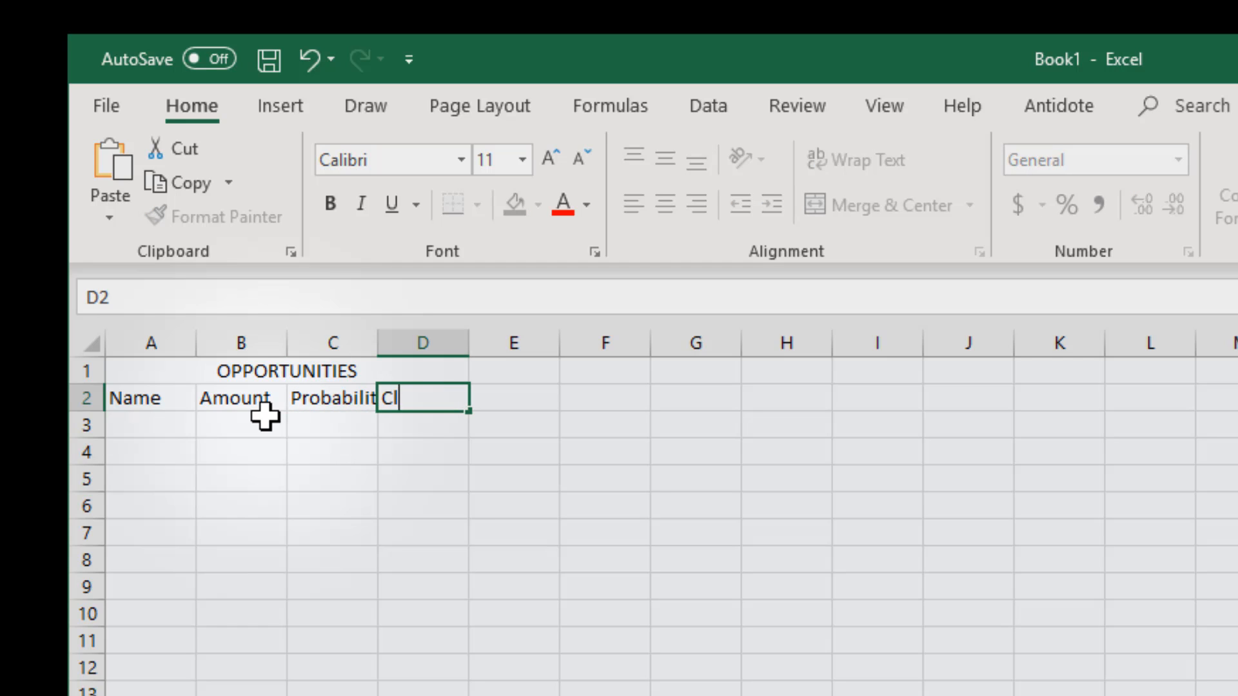
text(ose date)
key(Return)
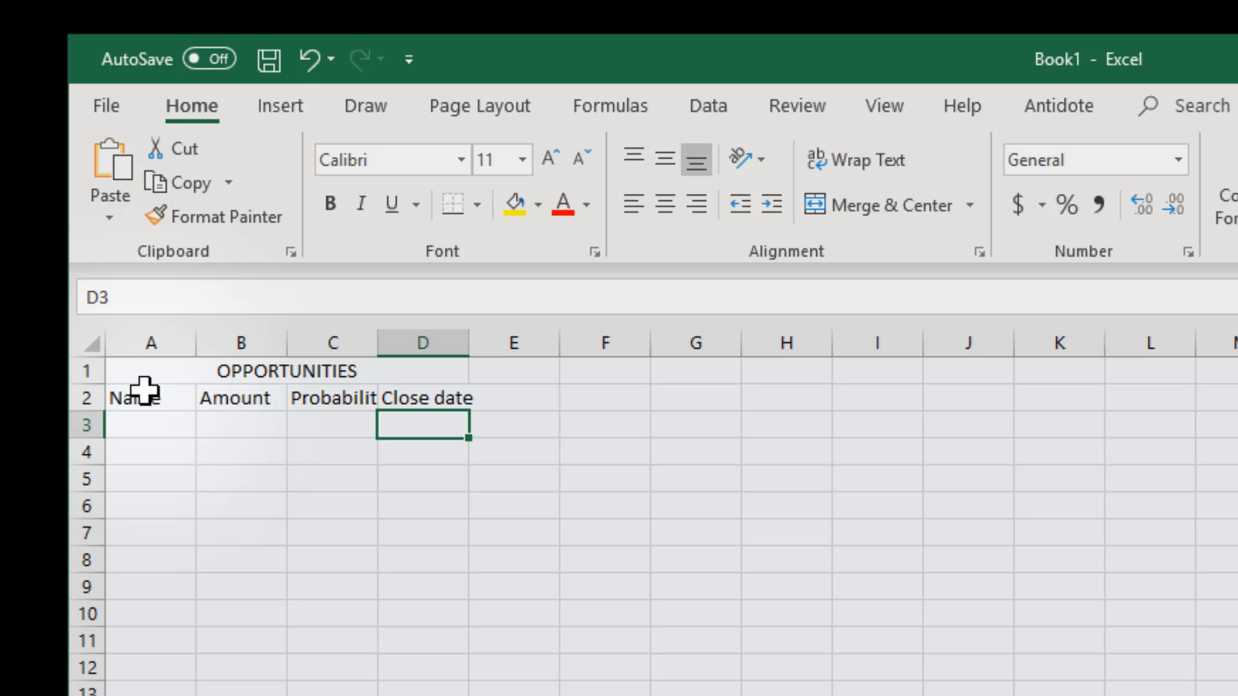
- Widen columns D and C so the Close date and Probability headers fit in their cells
drag(143, 391, 463, 394)
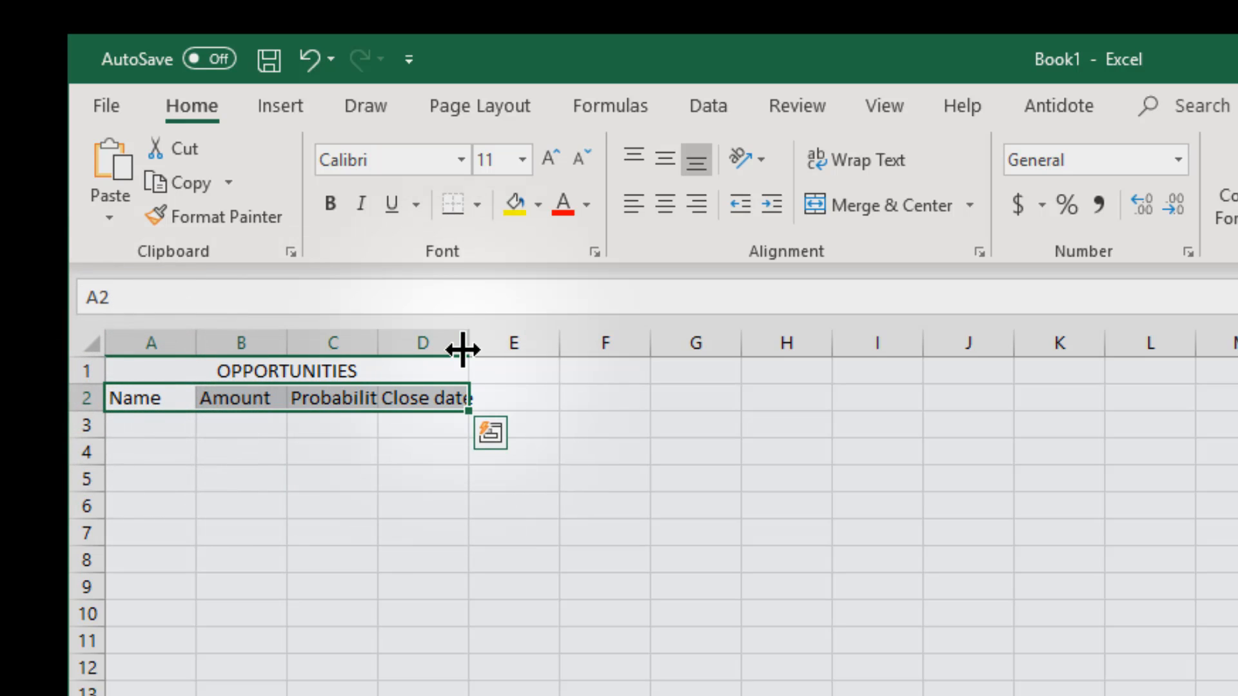
double_click(463, 350)
click(296, 428)
click(152, 424)
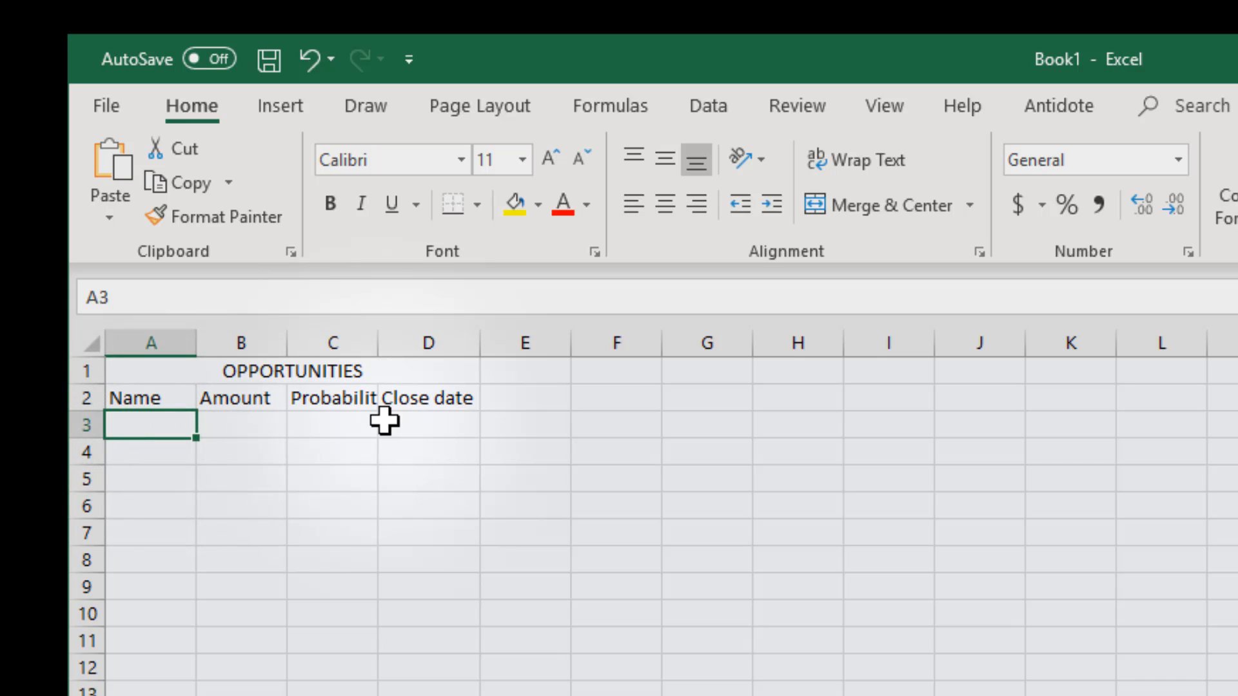
click(352, 389)
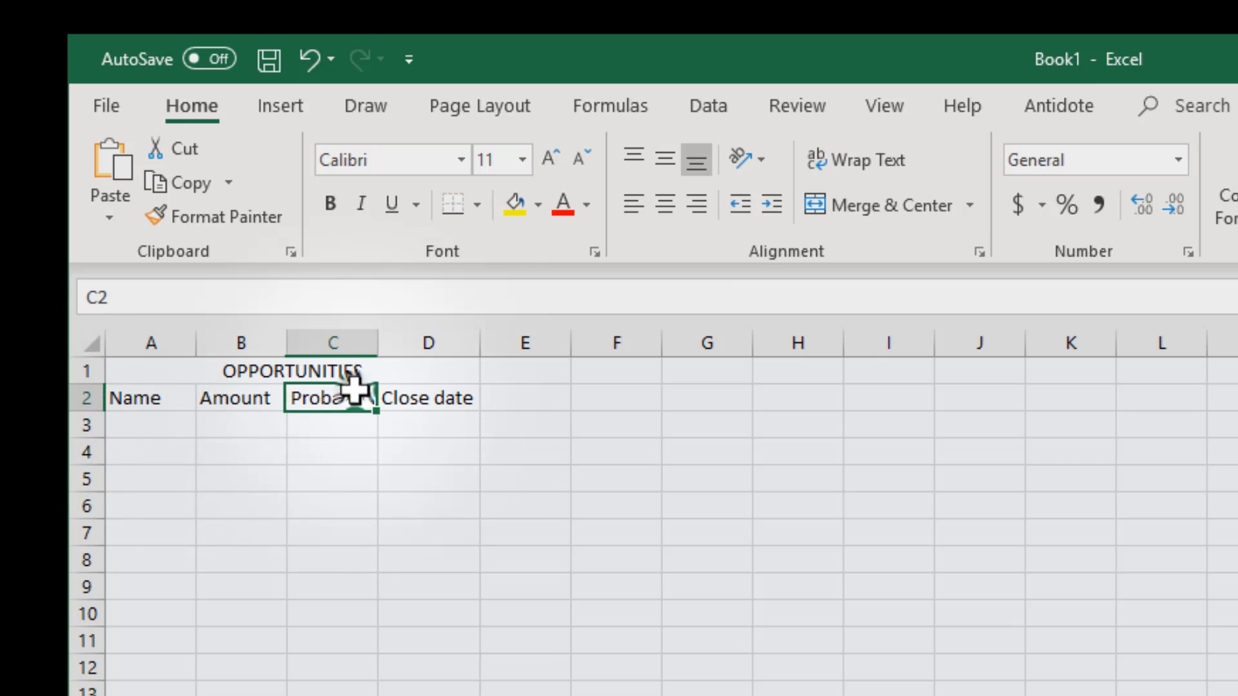
drag(379, 347, 403, 350)
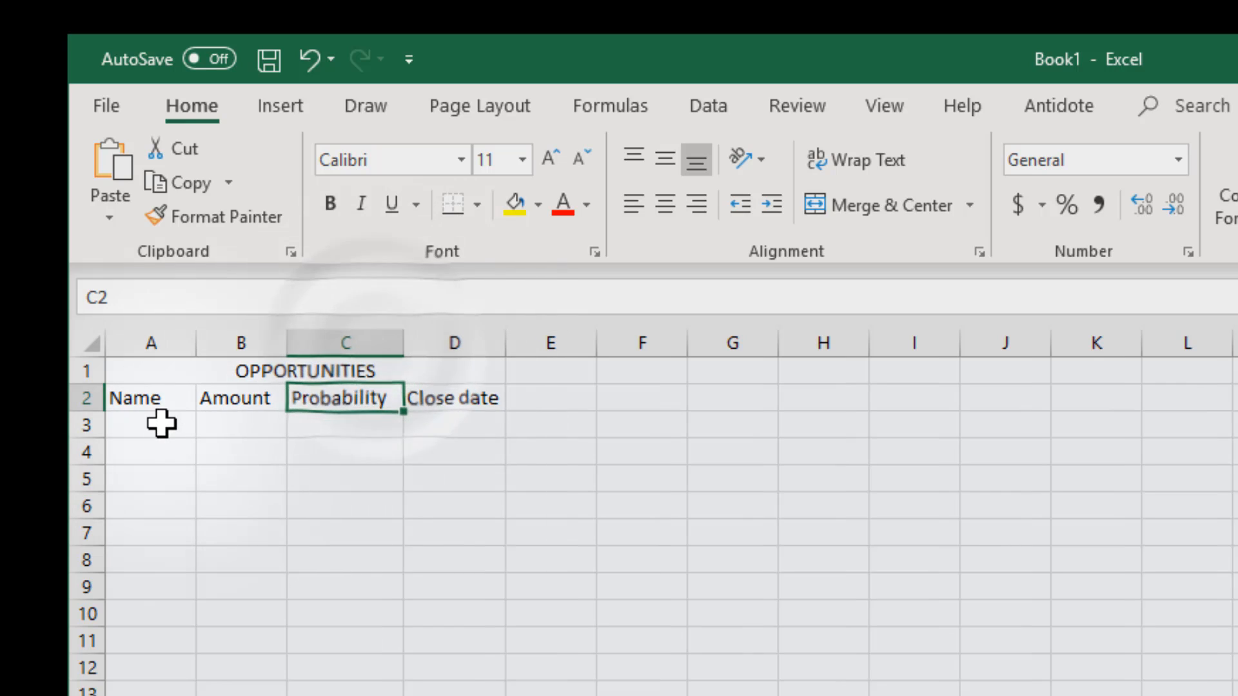
- Enter the placeholder [[!NAME!]] in cell A3 and fit column A to its content
click(161, 423)
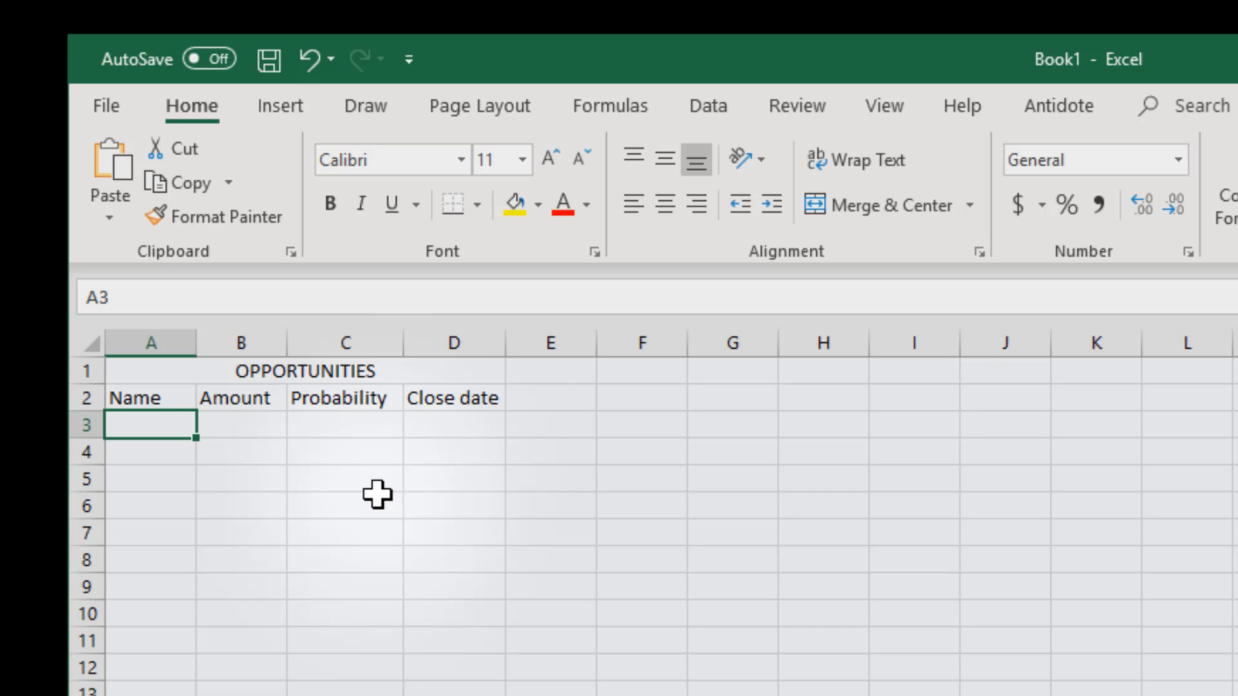
text([[)
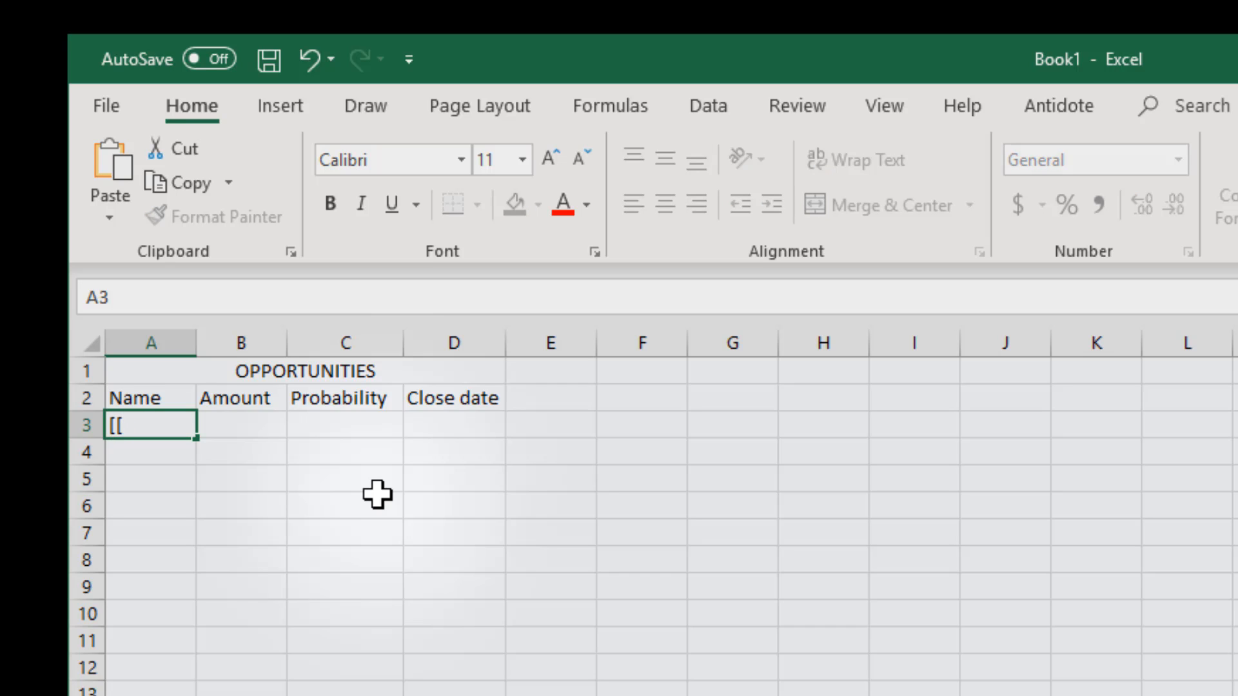
text(!)
text(NAME)
text(!)
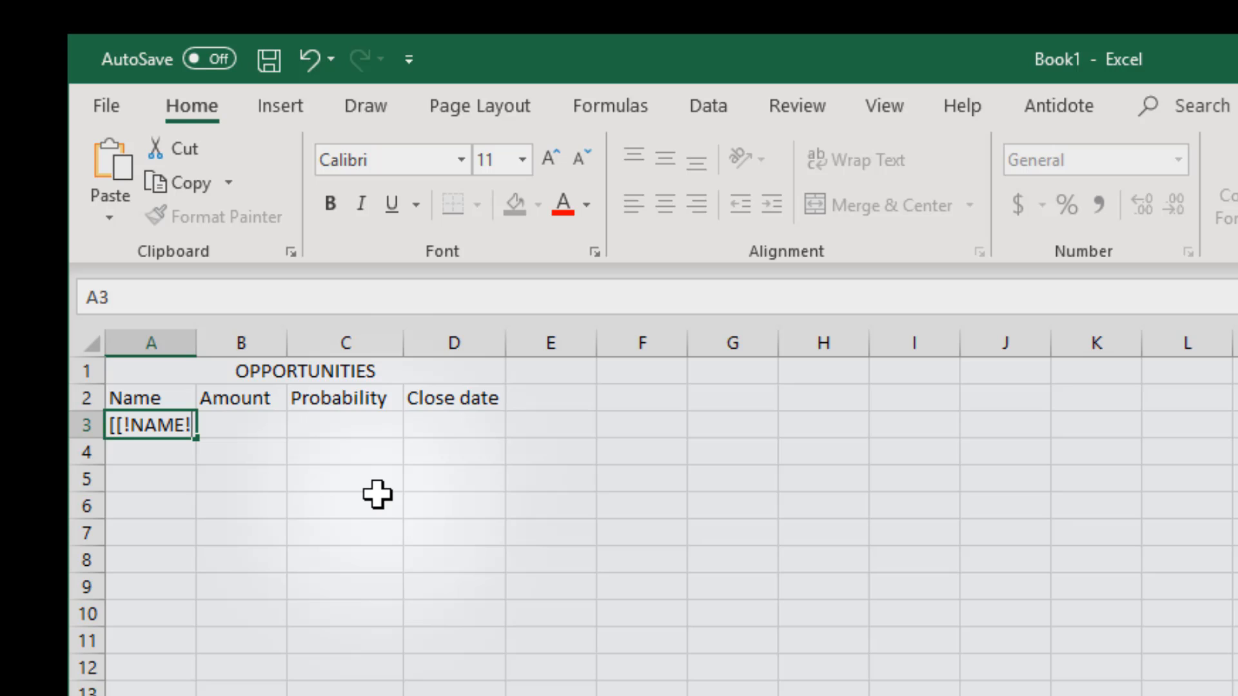
text(]])
key(Return)
key(Up)
key(Right)
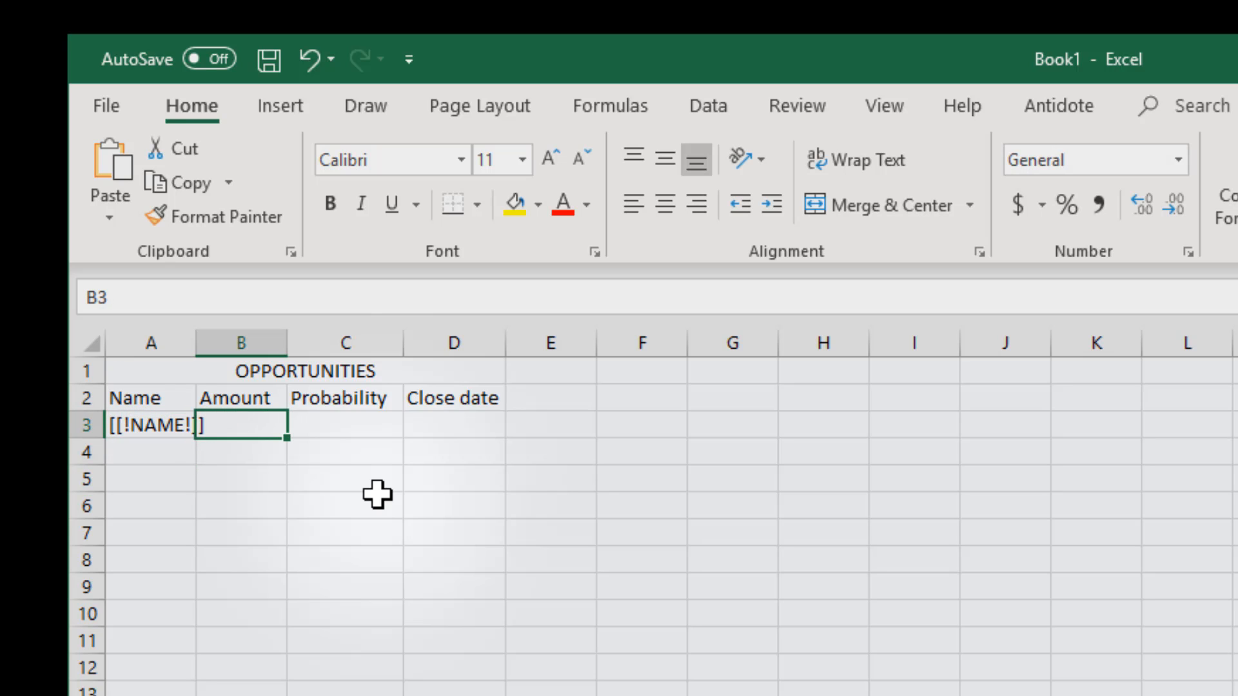
double_click(196, 339)
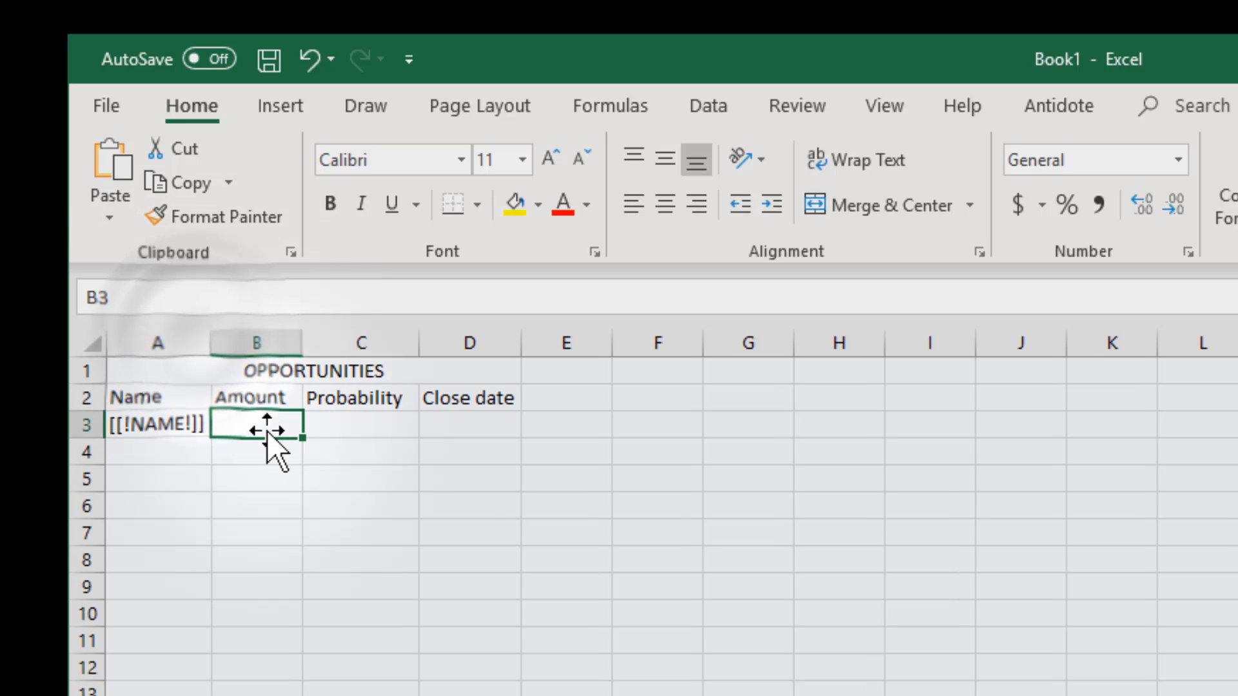
- Enter the placeholder [[!AMOUNT!]] in cell B3 and widen column B to fit it
text([[!)
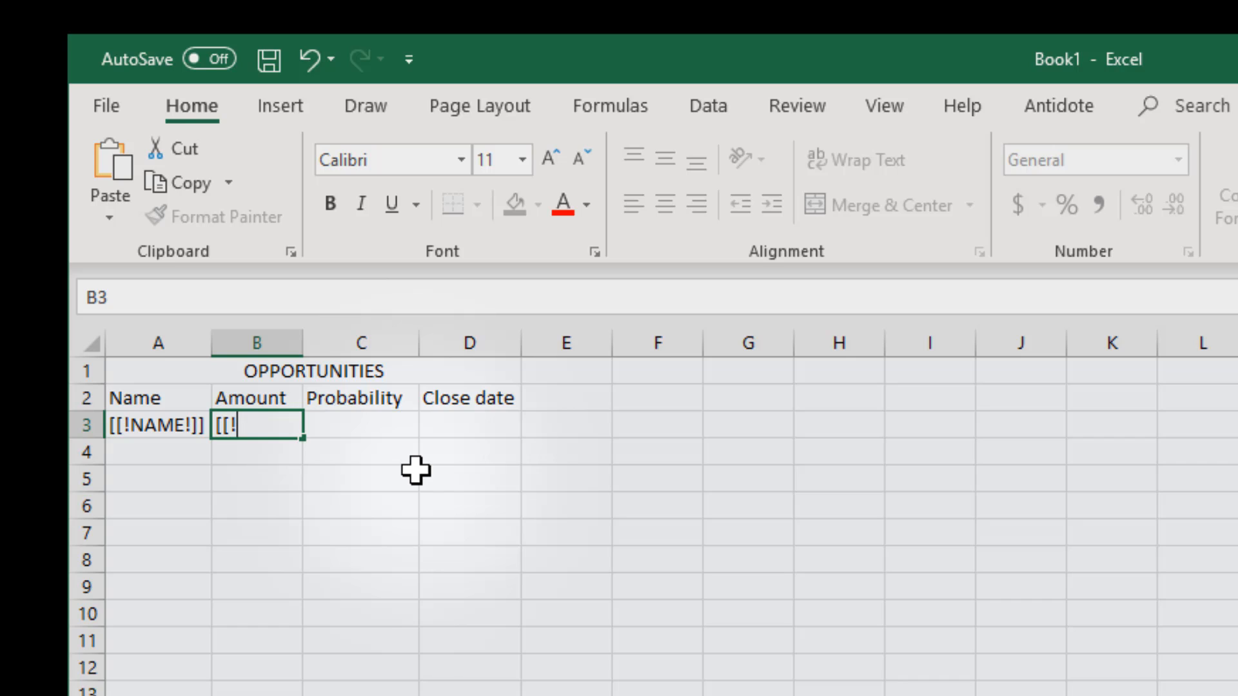
text(AMOUNT)
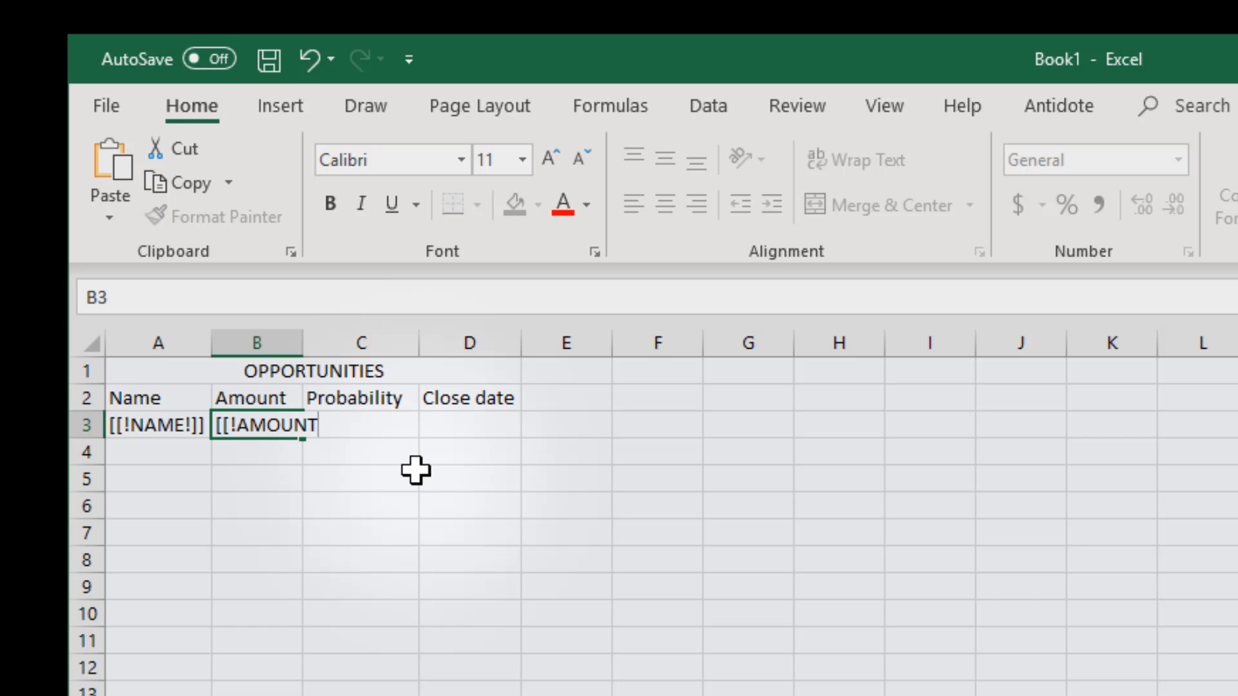
text(!]])
key(Return)
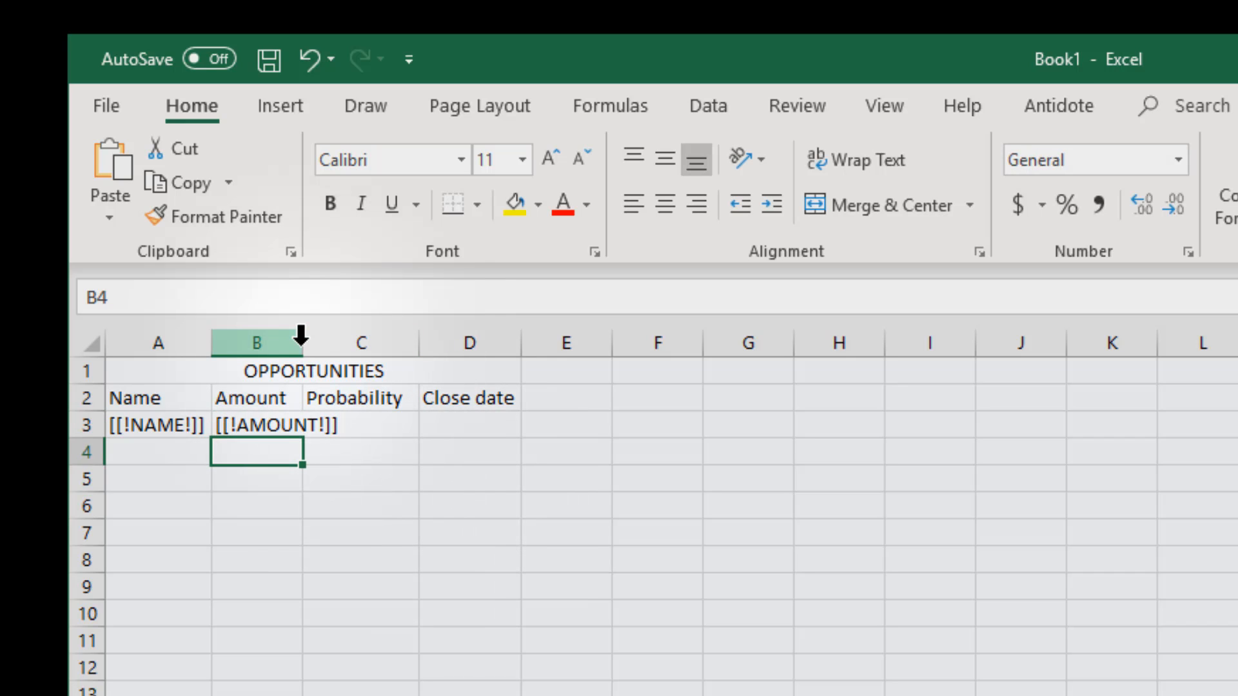
drag(301, 342, 346, 342)
- Enter the placeholder [[!PROB!]] in cell C3 under Probability
click(421, 424)
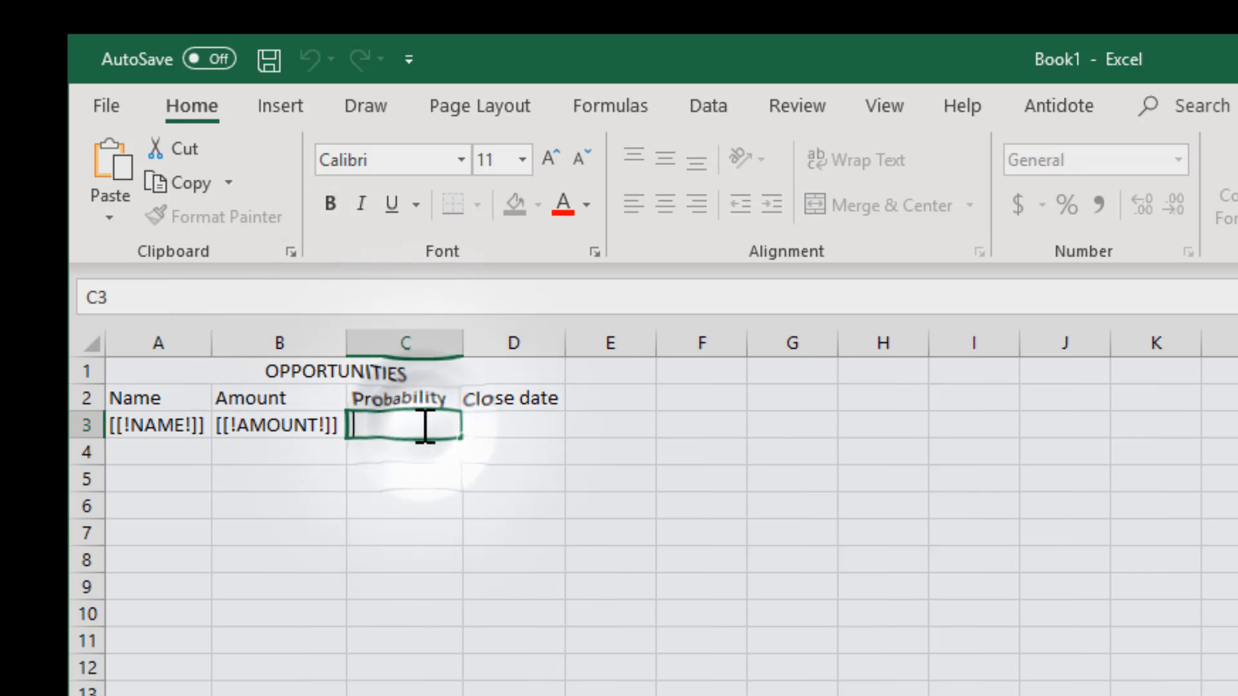
text([[!PROD)
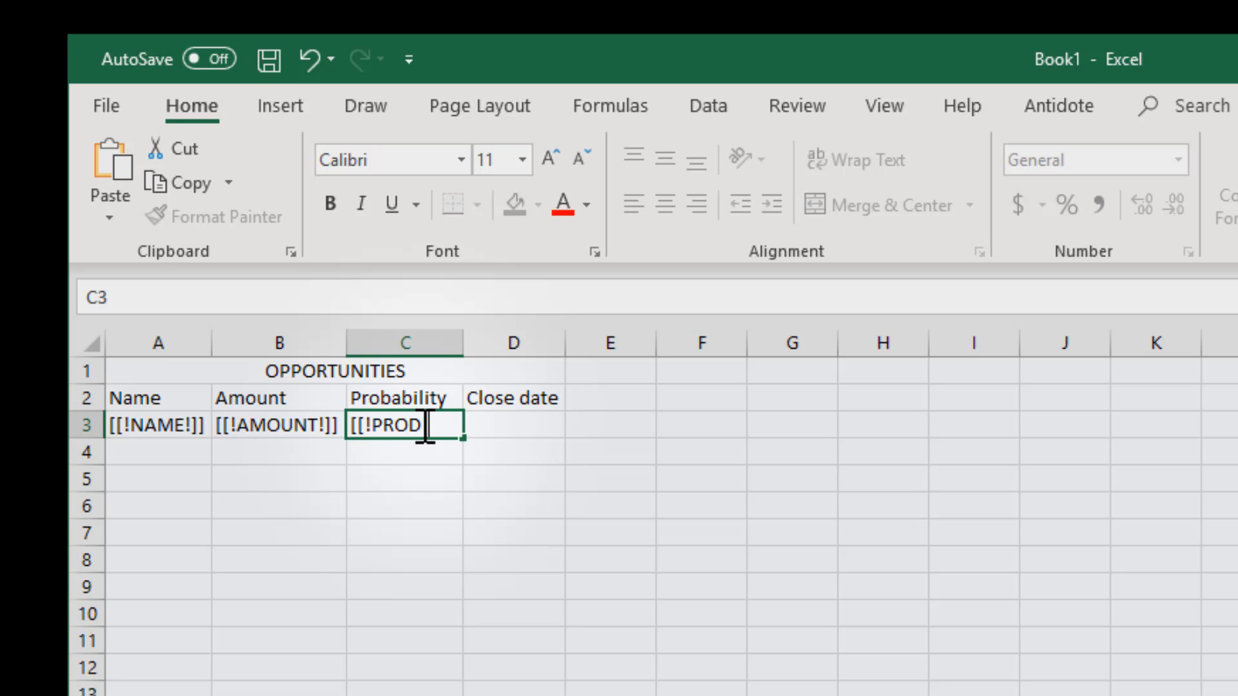
key(Left)
double_click(423, 426)
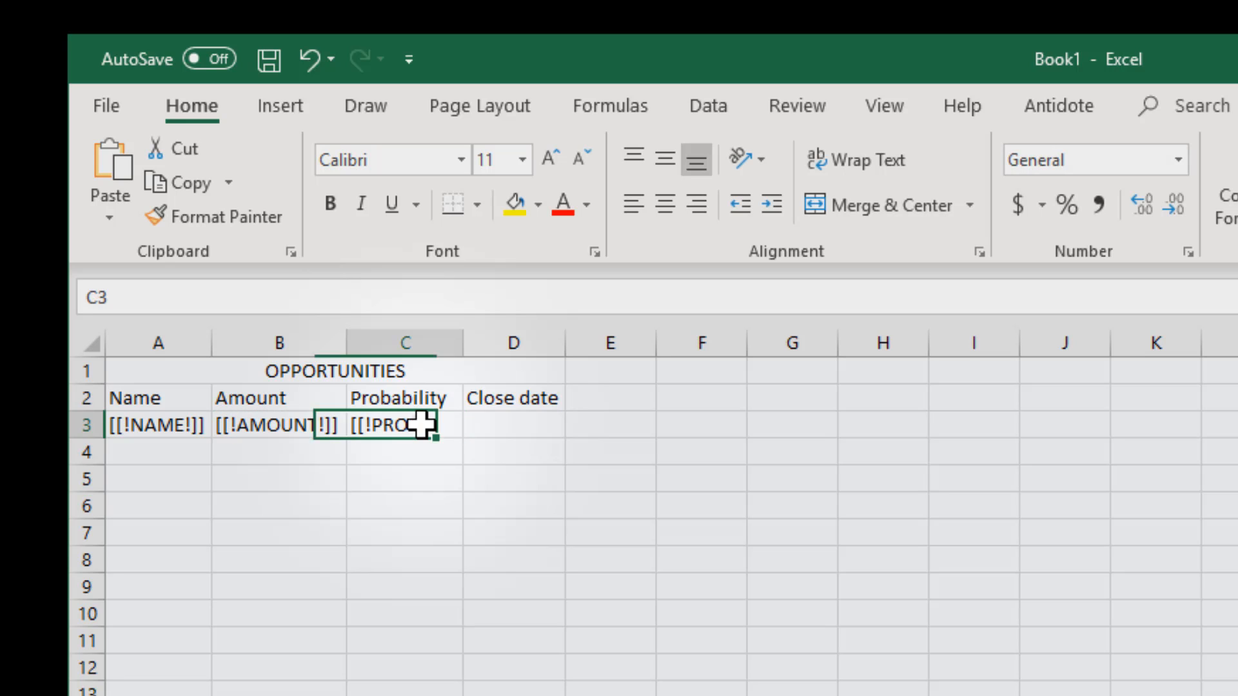
key(BackSpace)
text(B!)
key(Right)
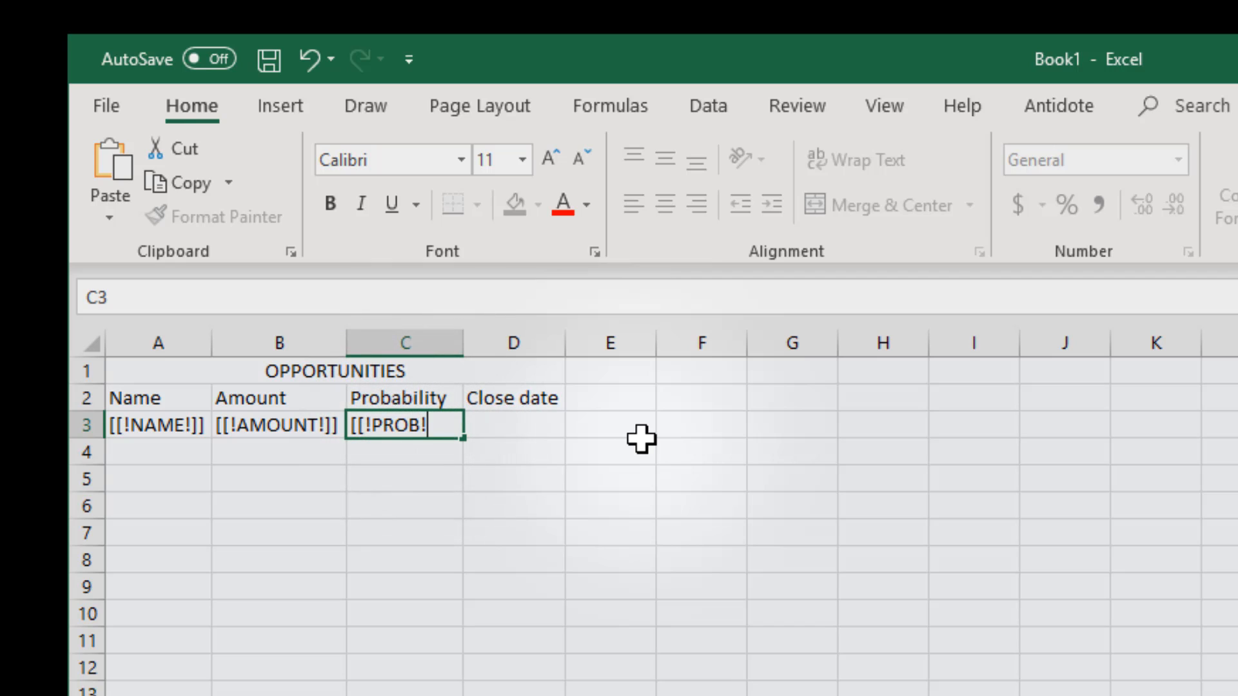
text(]])
key(Return)
- Enter the placeholder [[!CLOSE!]] in cell D3 under Close date
key(Up)
key(Right)
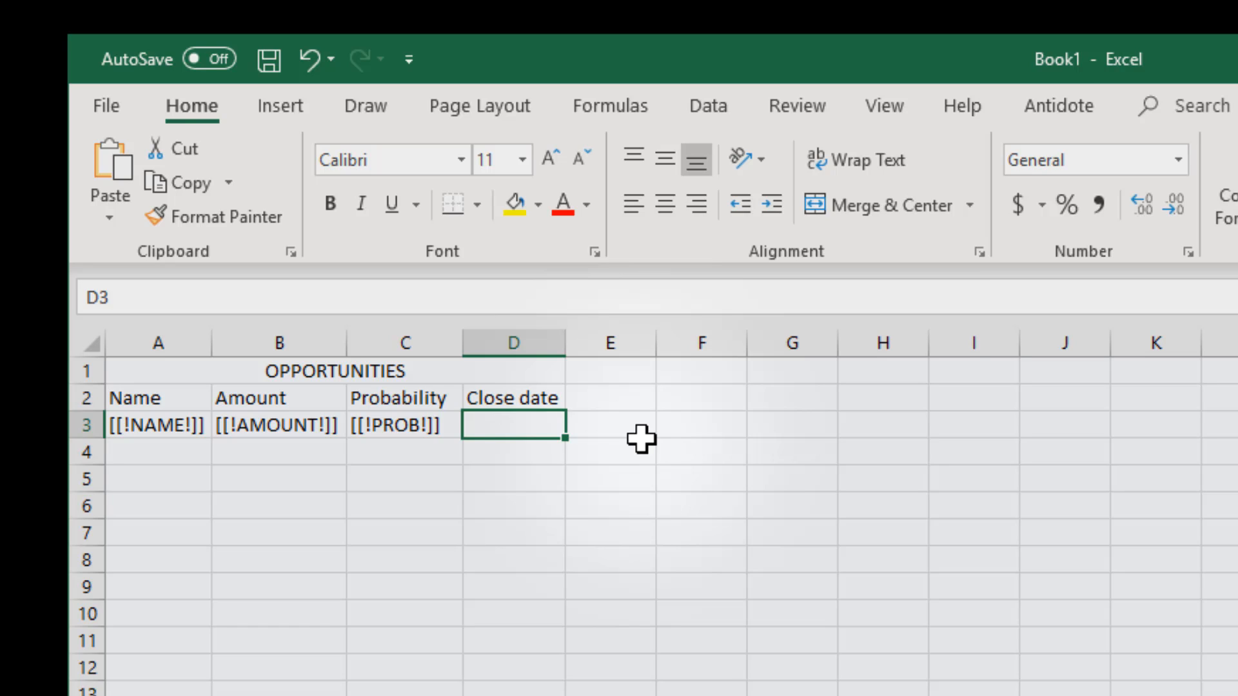
text([[!CL)
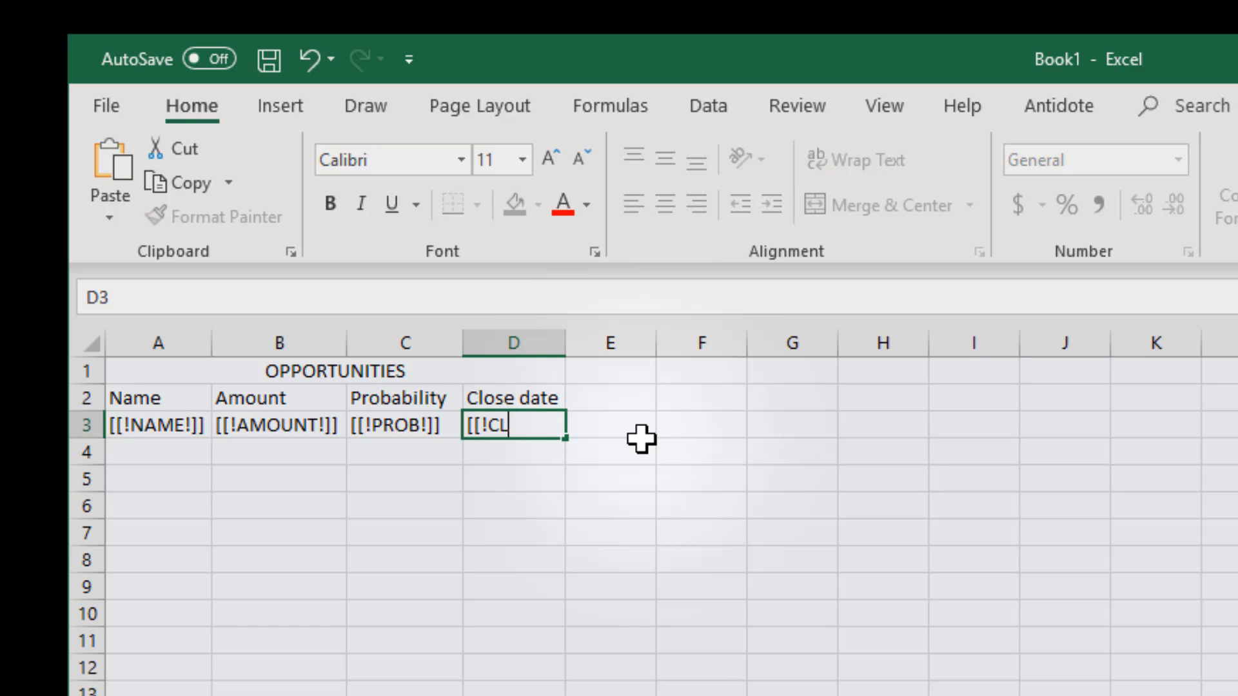
text(OSE!]])
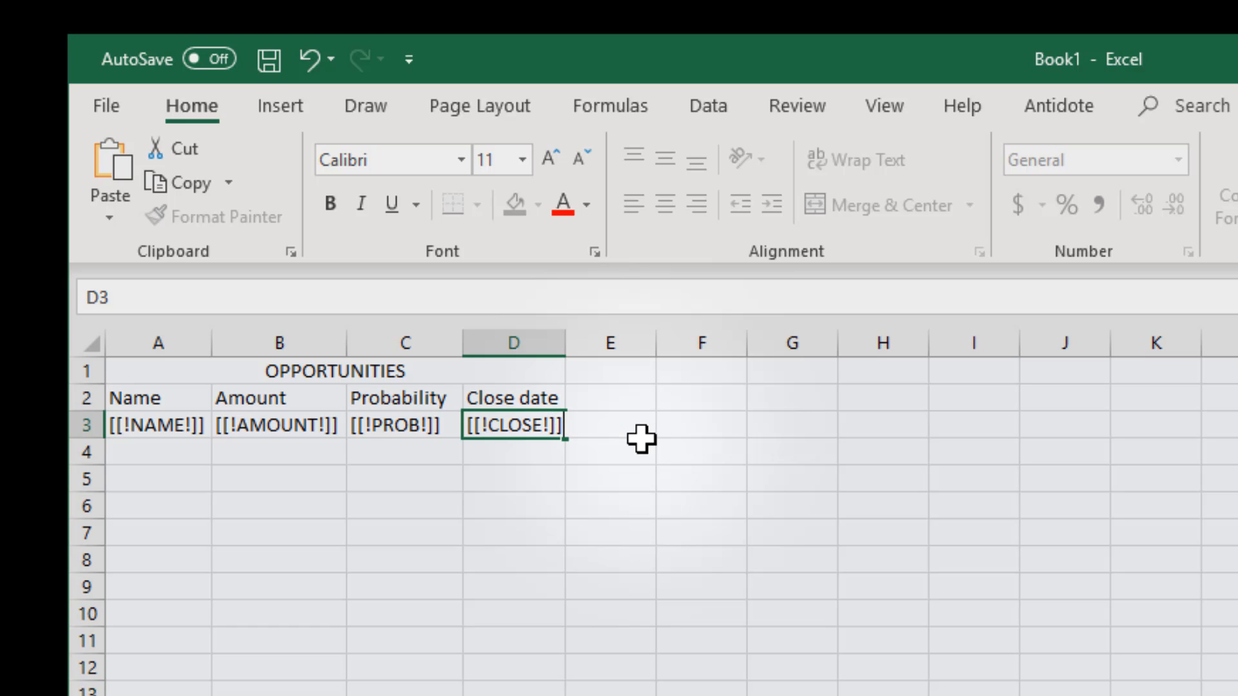
key(Return)
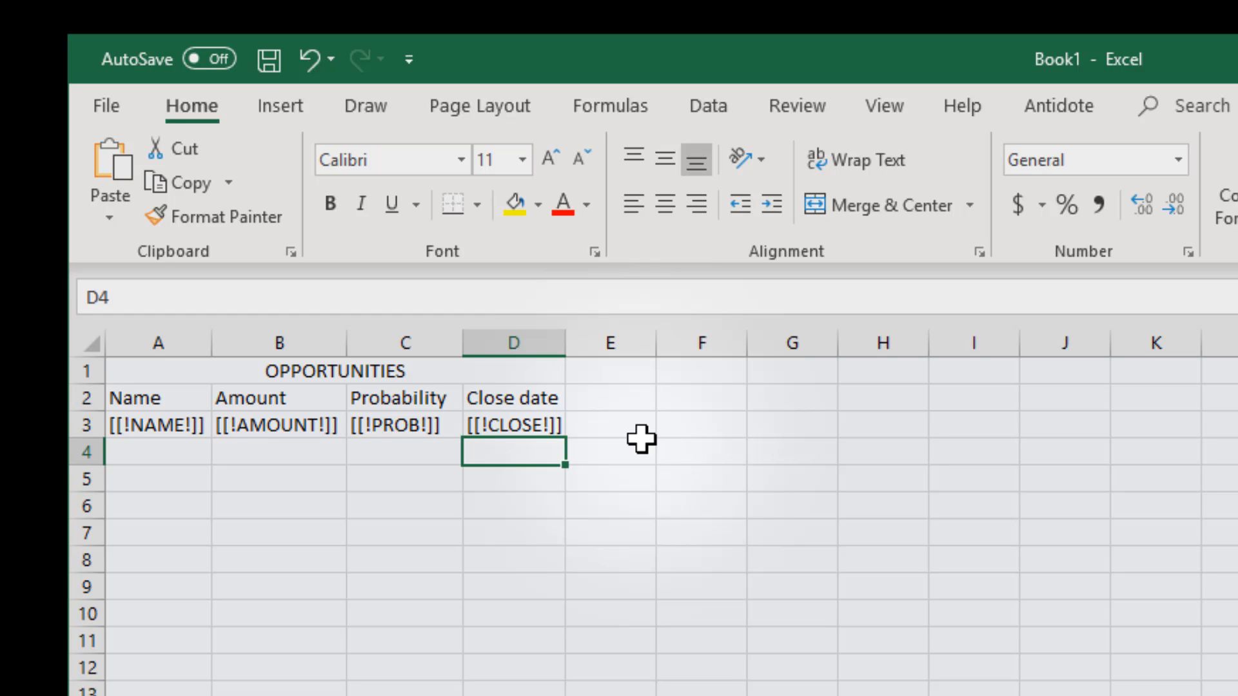
- Fill the merged OPPORTUNITIES title cell with the orange theme color
click(416, 372)
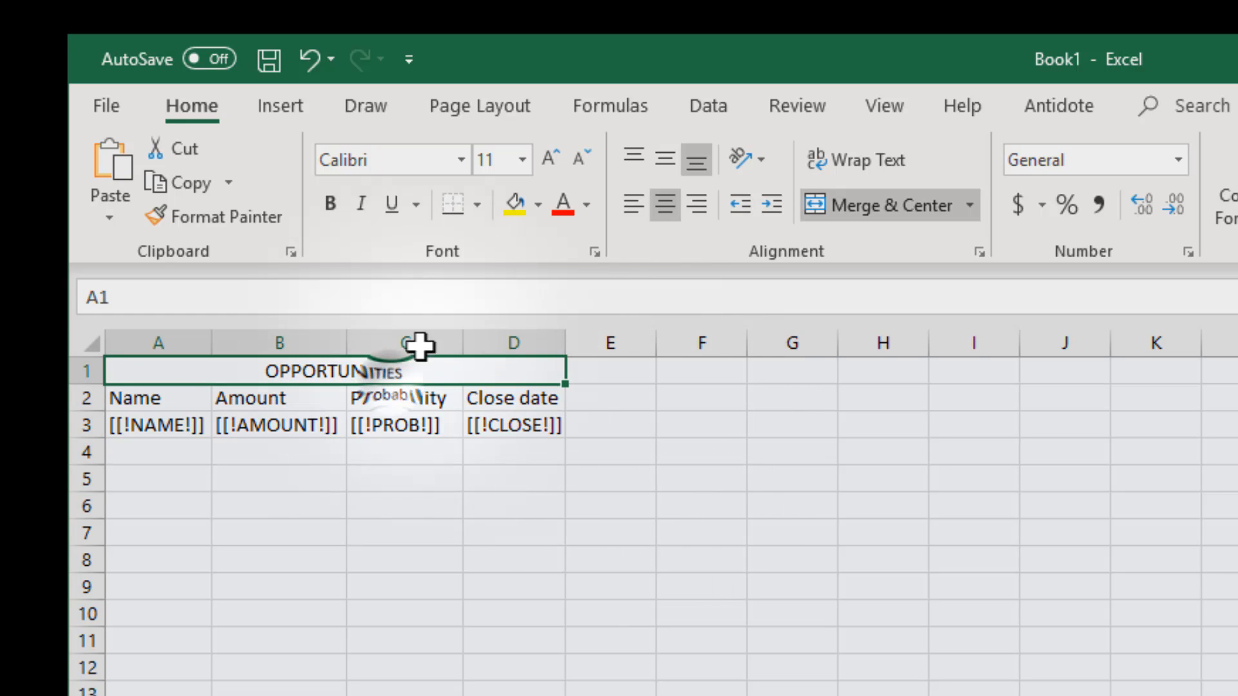
click(540, 205)
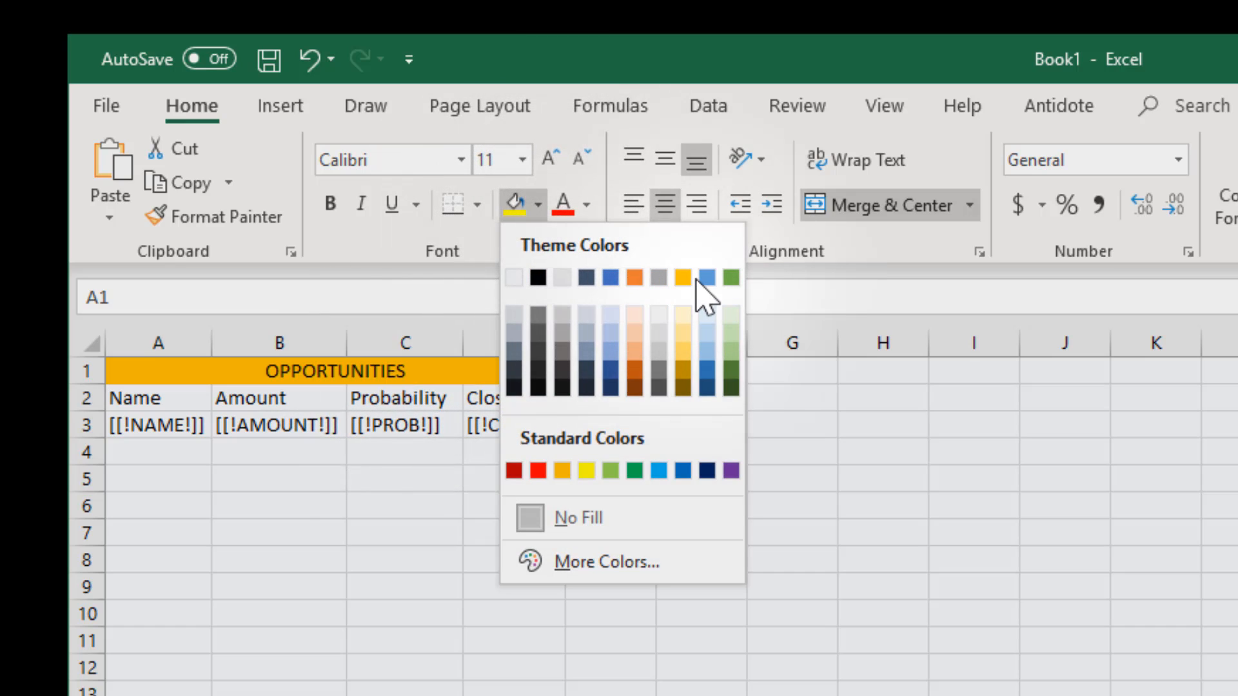
click(634, 277)
- Give the header cells A2 to D2 a black fill and white text
drag(172, 401, 487, 406)
click(535, 206)
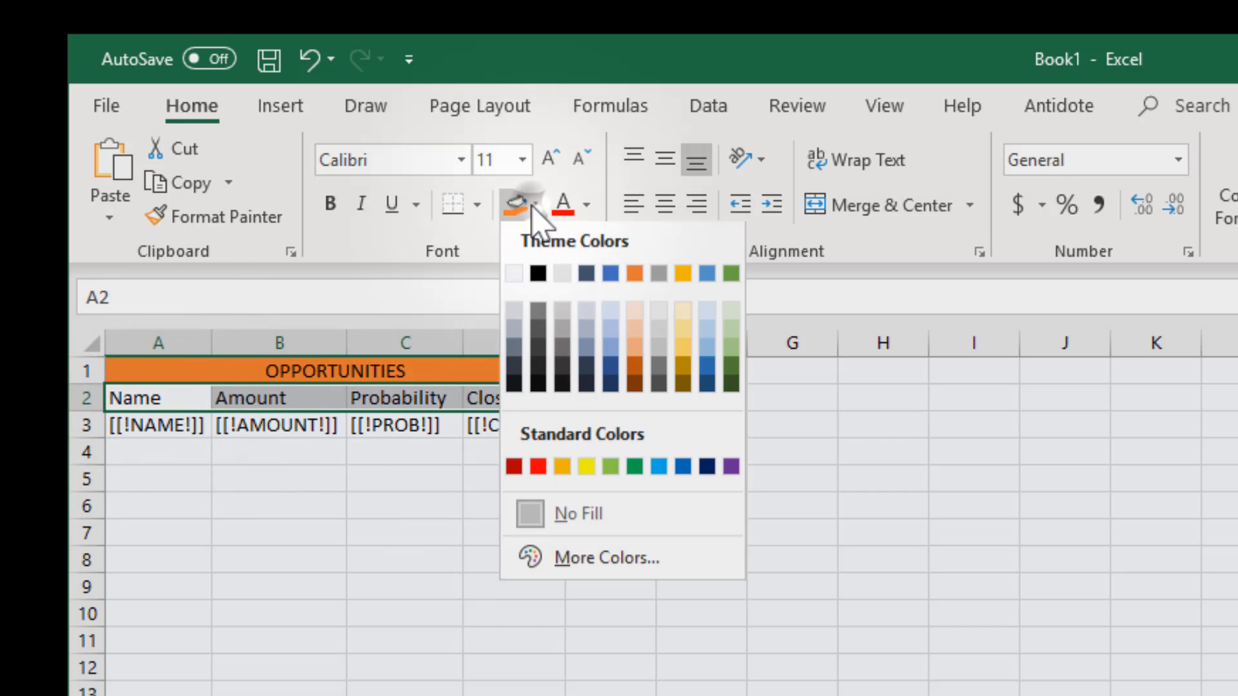
click(538, 273)
click(586, 204)
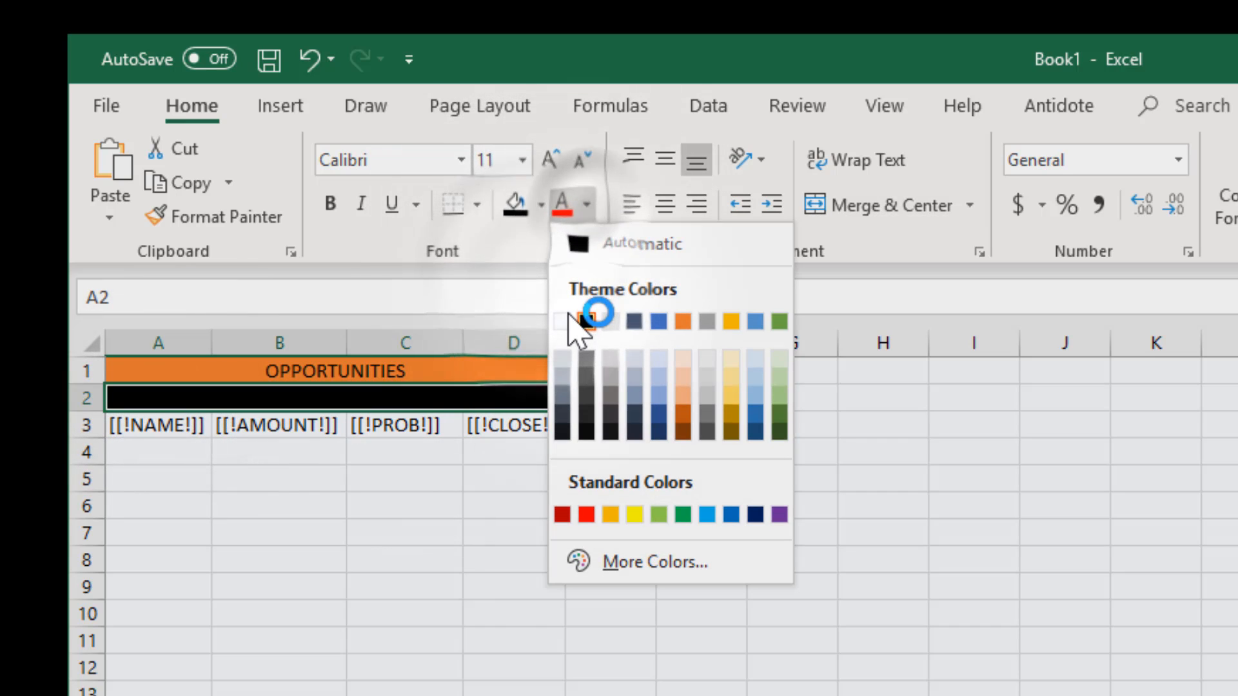
click(568, 319)
- Format the amount placeholder in B3 as Accounting and the probability placeholder in C3 as Percentage
click(322, 424)
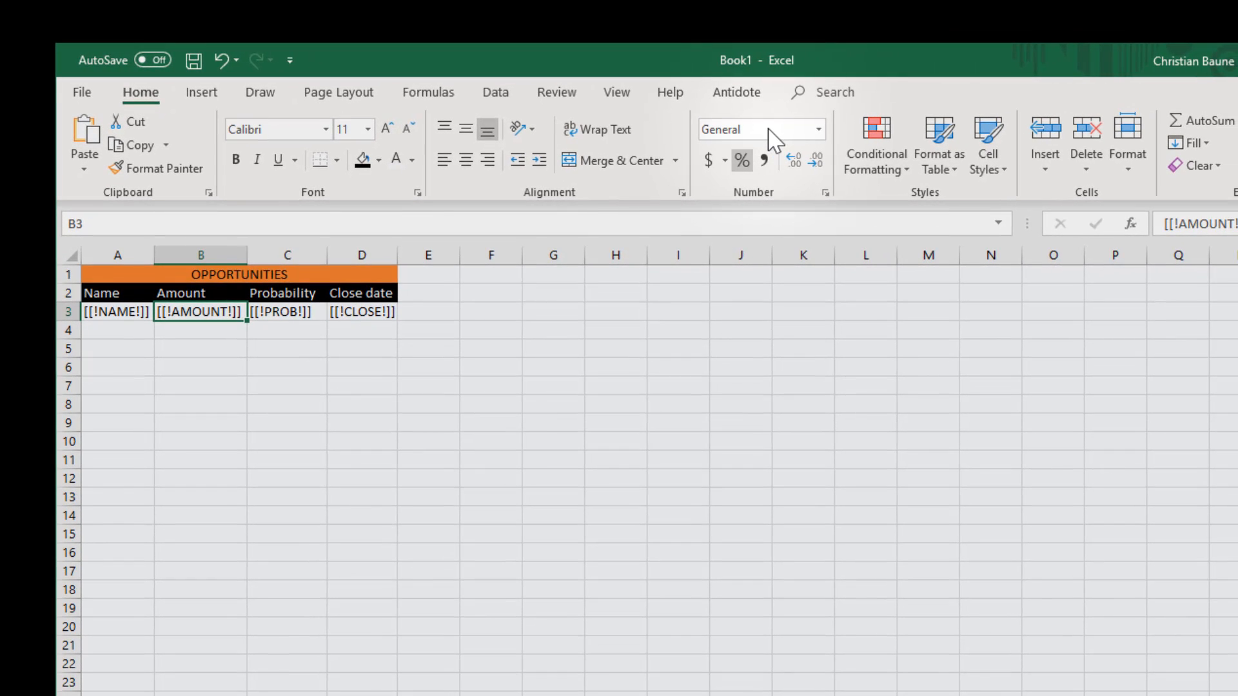
click(708, 161)
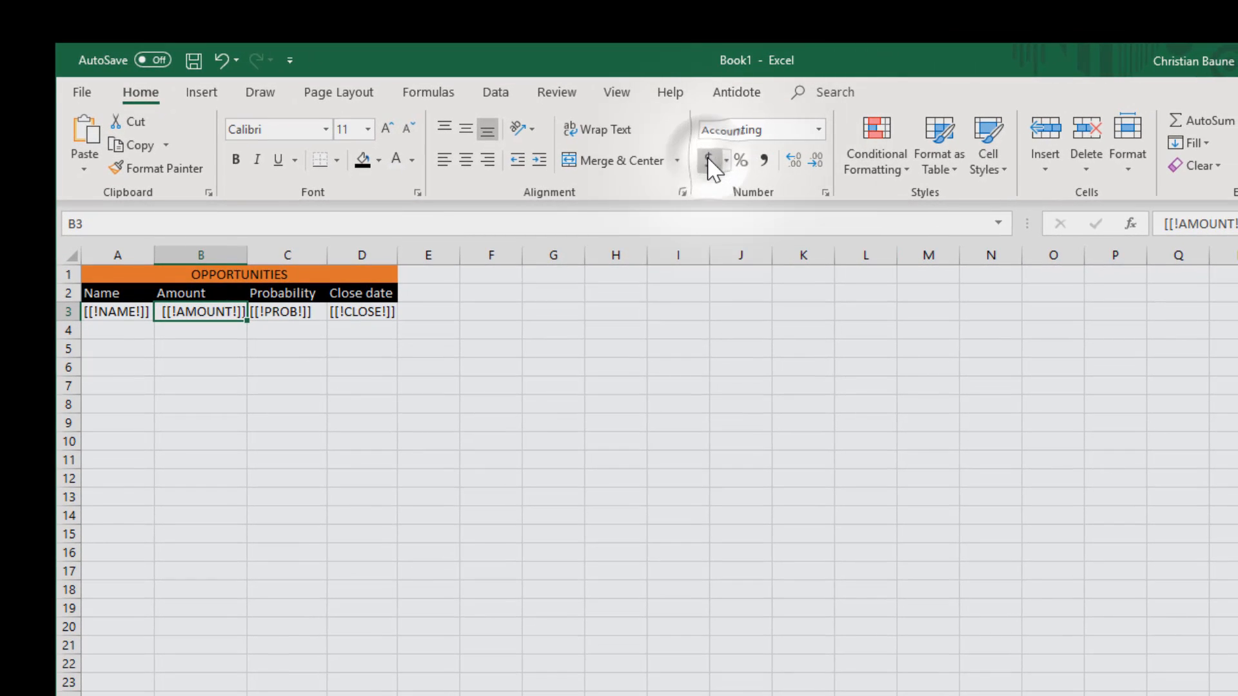
click(278, 312)
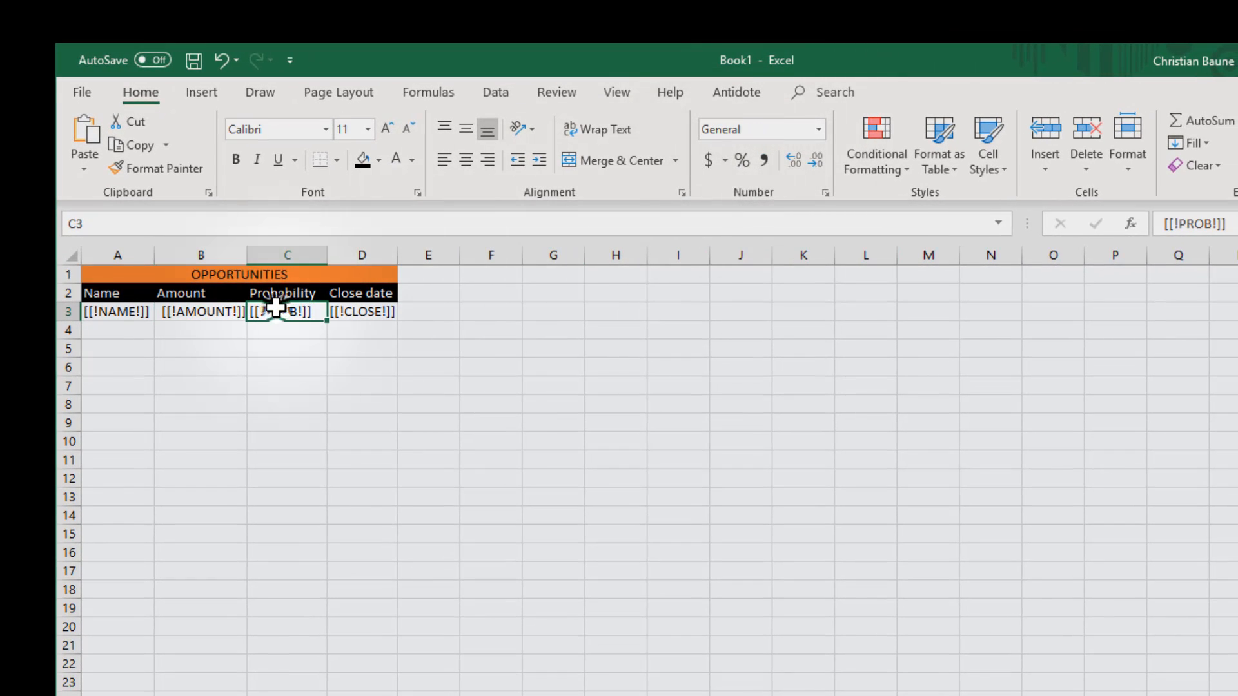
click(743, 159)
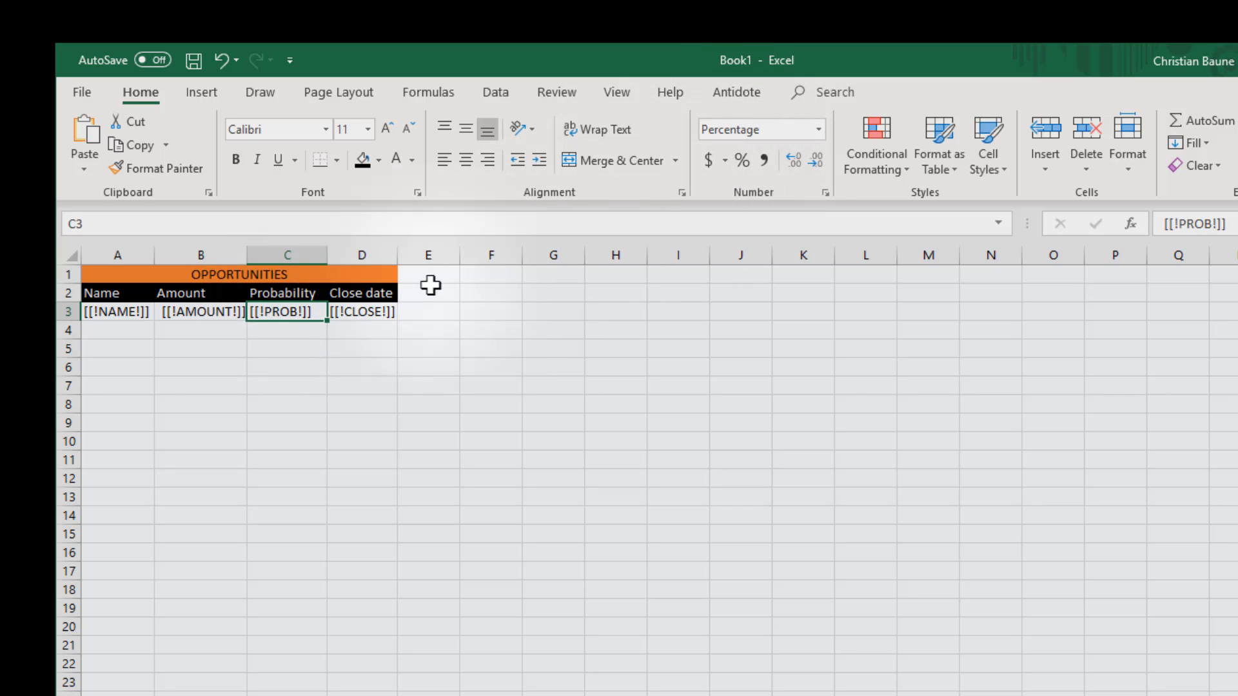
- Format the close date placeholder in cell D3 as Short Date
click(360, 311)
click(817, 129)
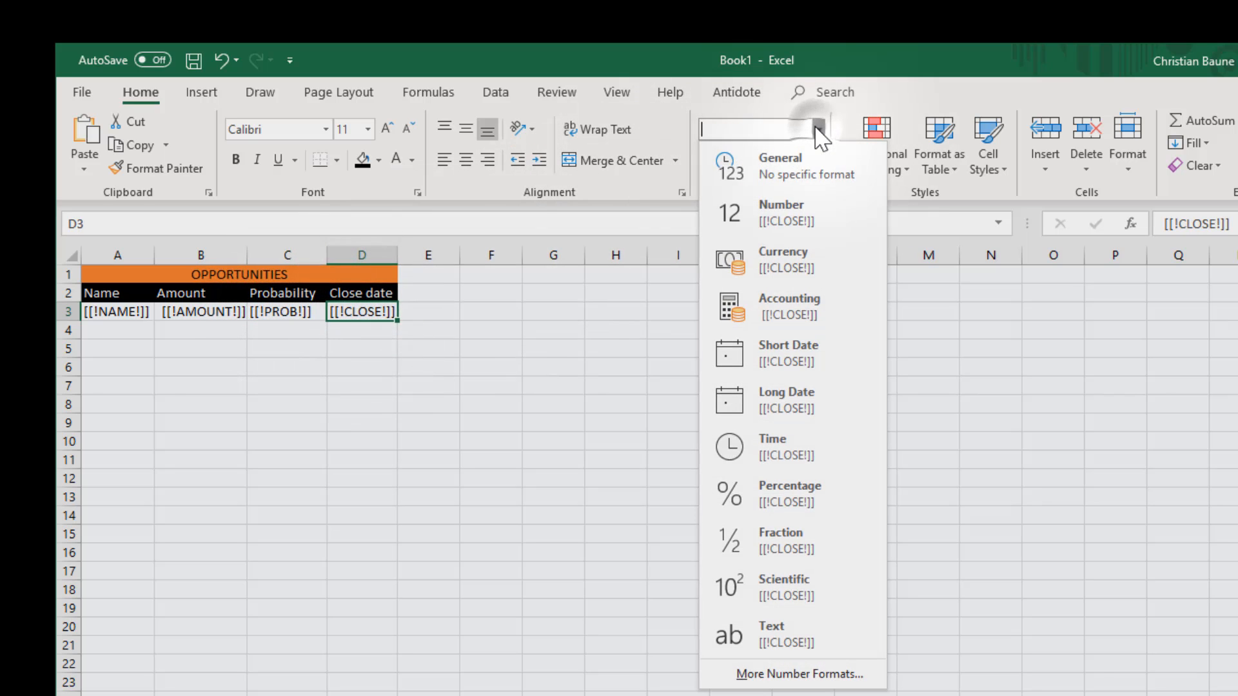
click(826, 361)
click(322, 352)
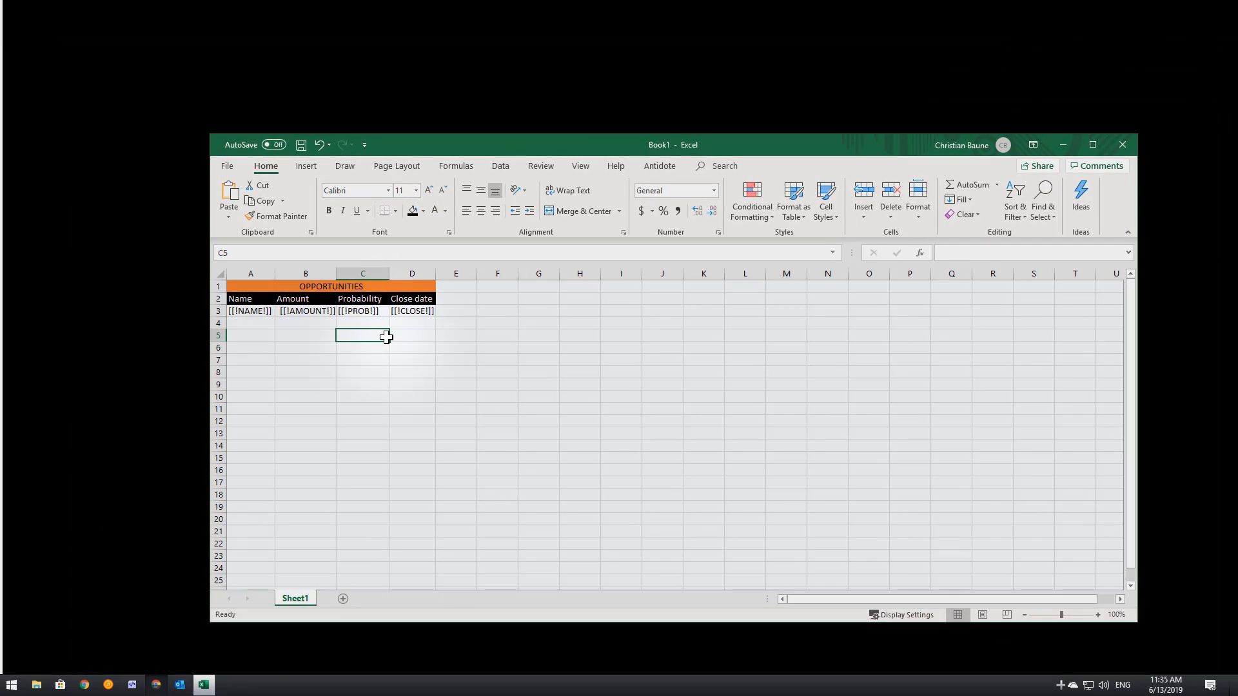
- Save the workbook as opportunities in Excel Workbook (*.xlsx) format in the D: > demo folder
key(ctrl+s)
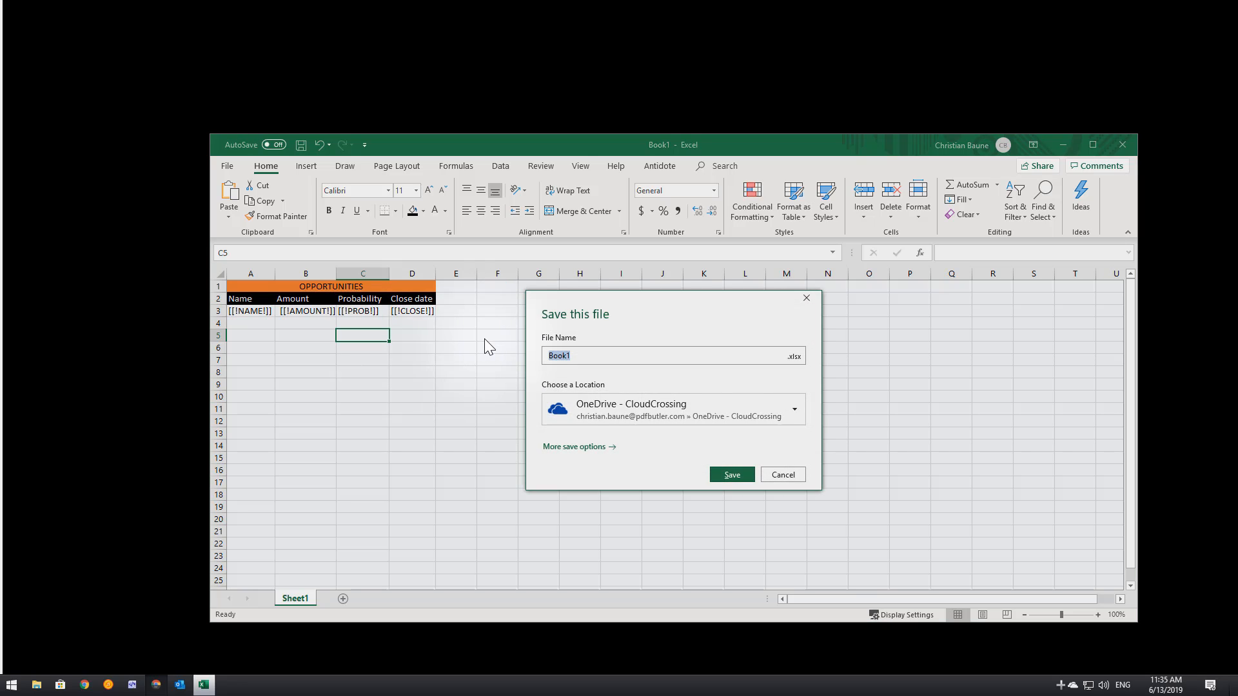
text(o)
click(656, 403)
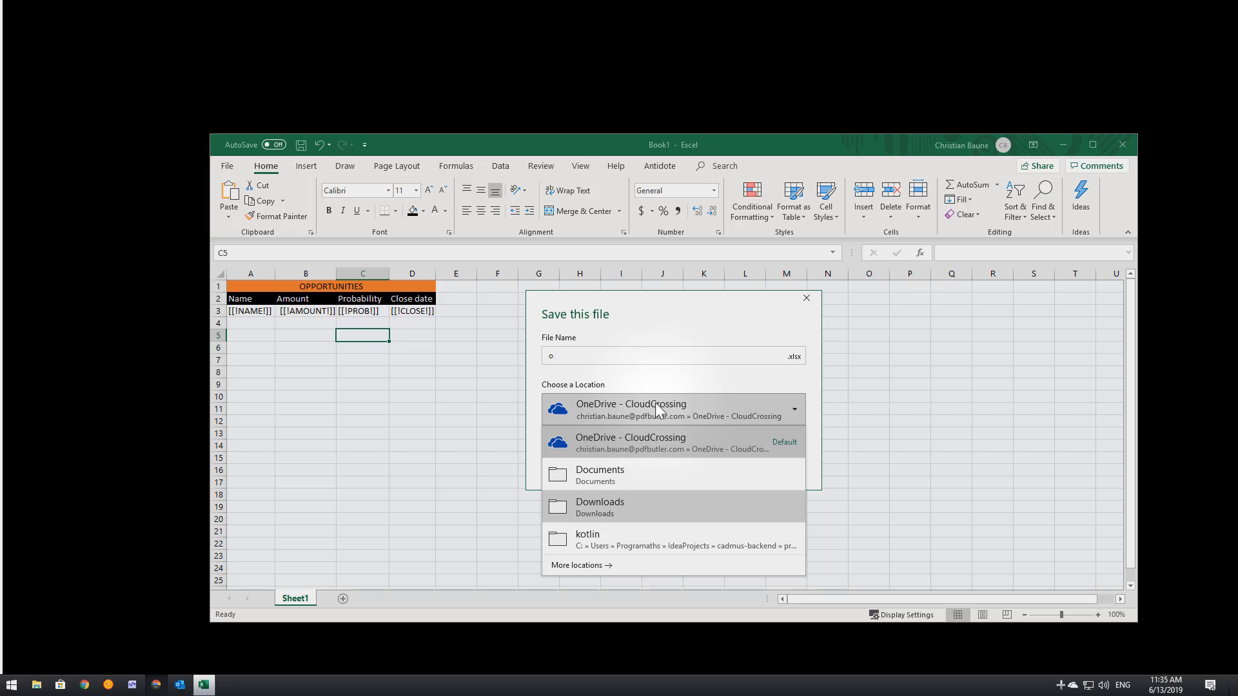
click(598, 565)
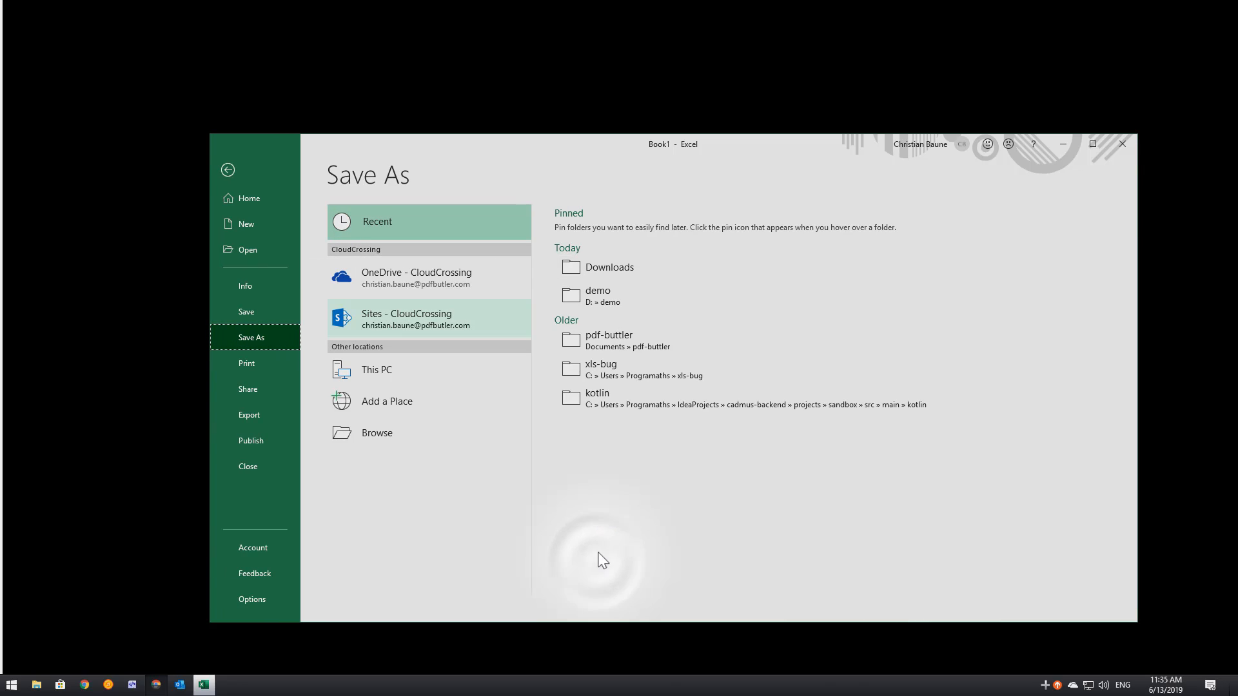
click(639, 292)
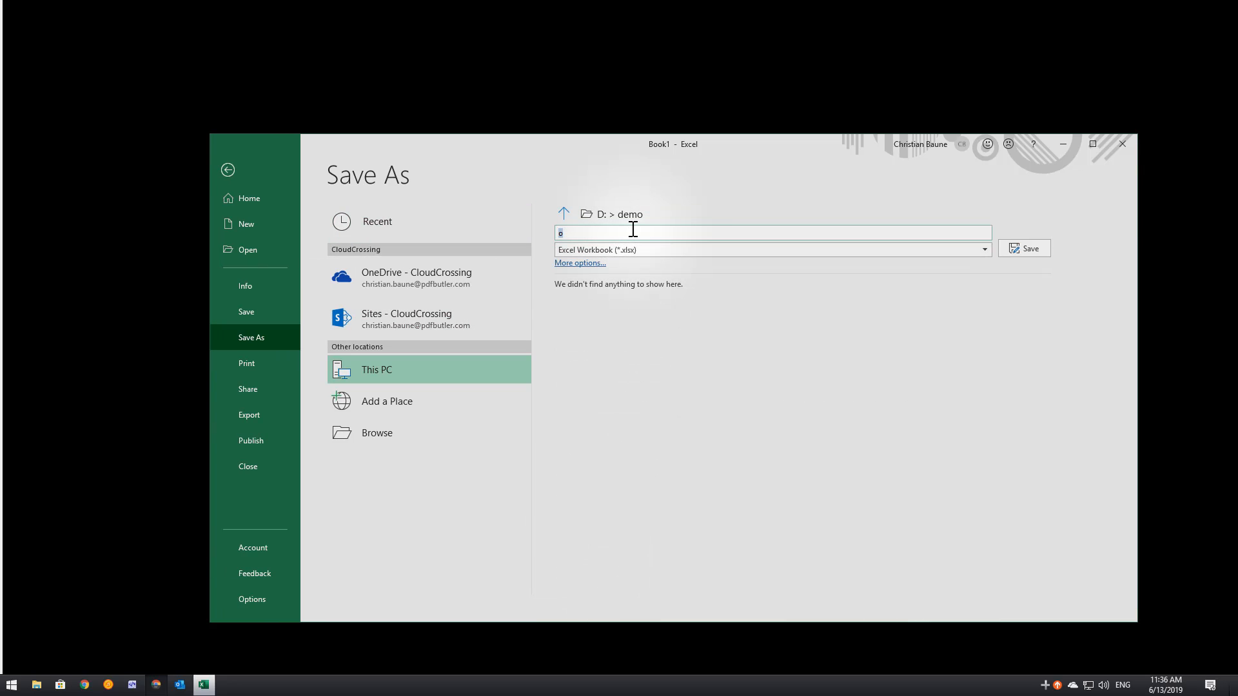
text(opportunities)
key(Return)
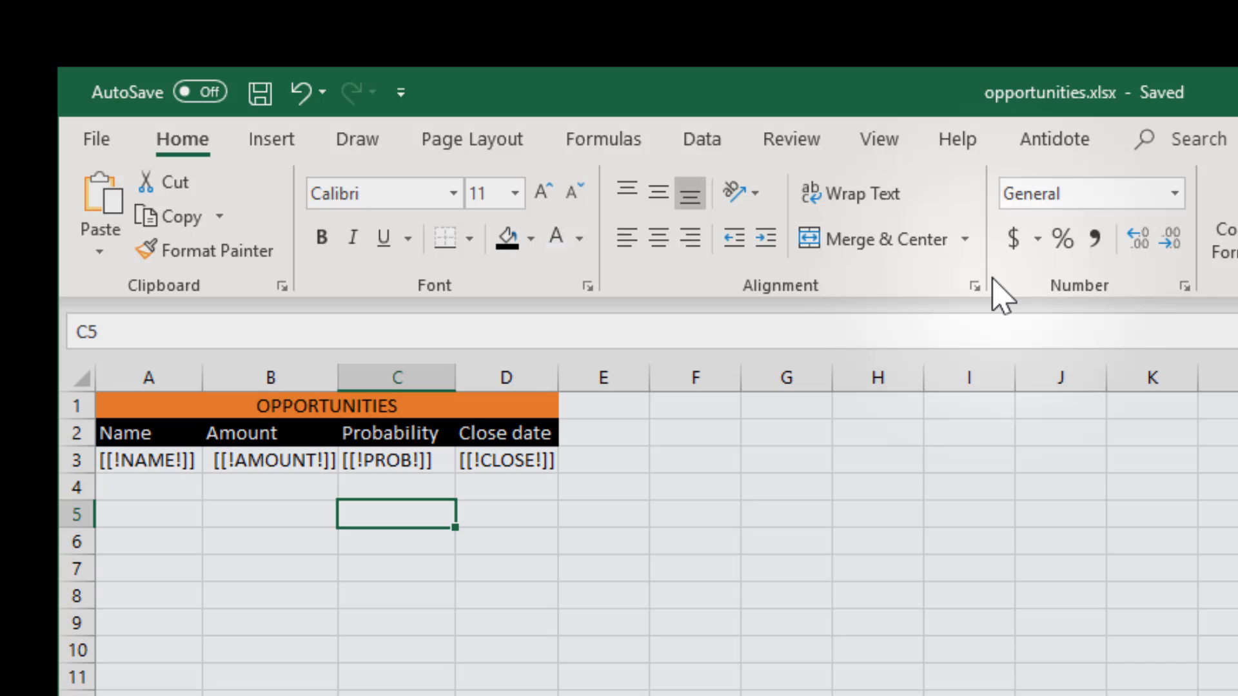
- Name the placeholder range A3 to D3 opportunity and save the workbook
drag(155, 460, 494, 464)
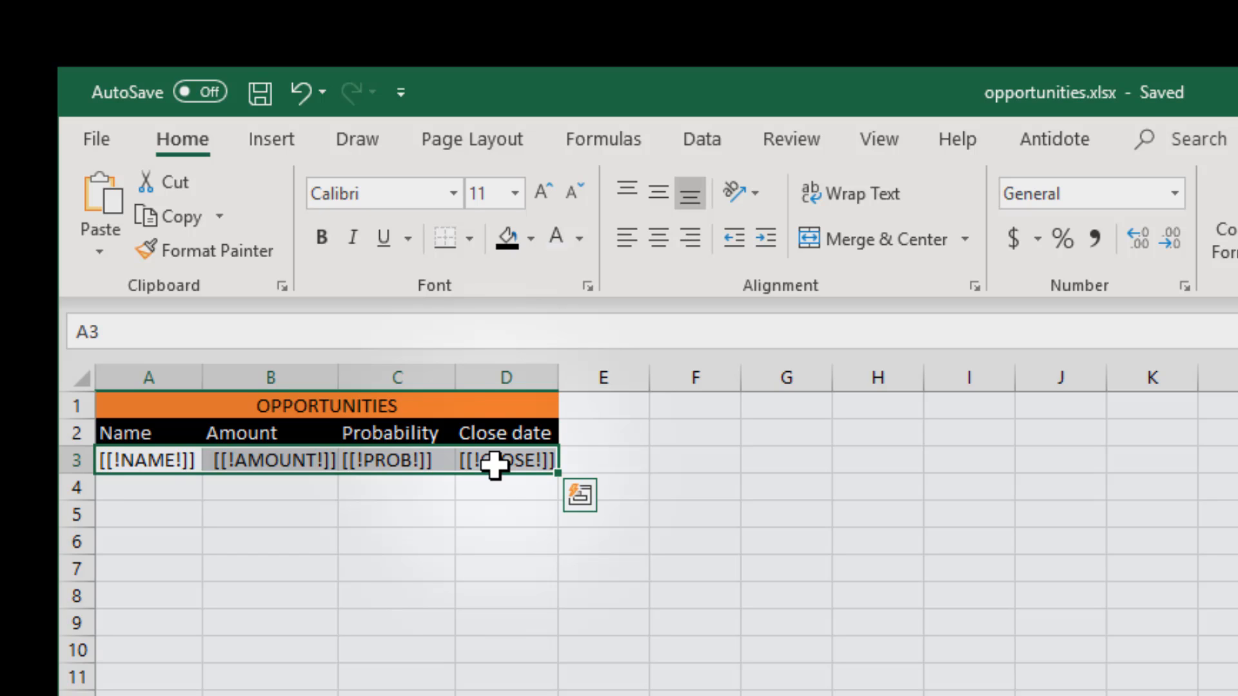
click(233, 333)
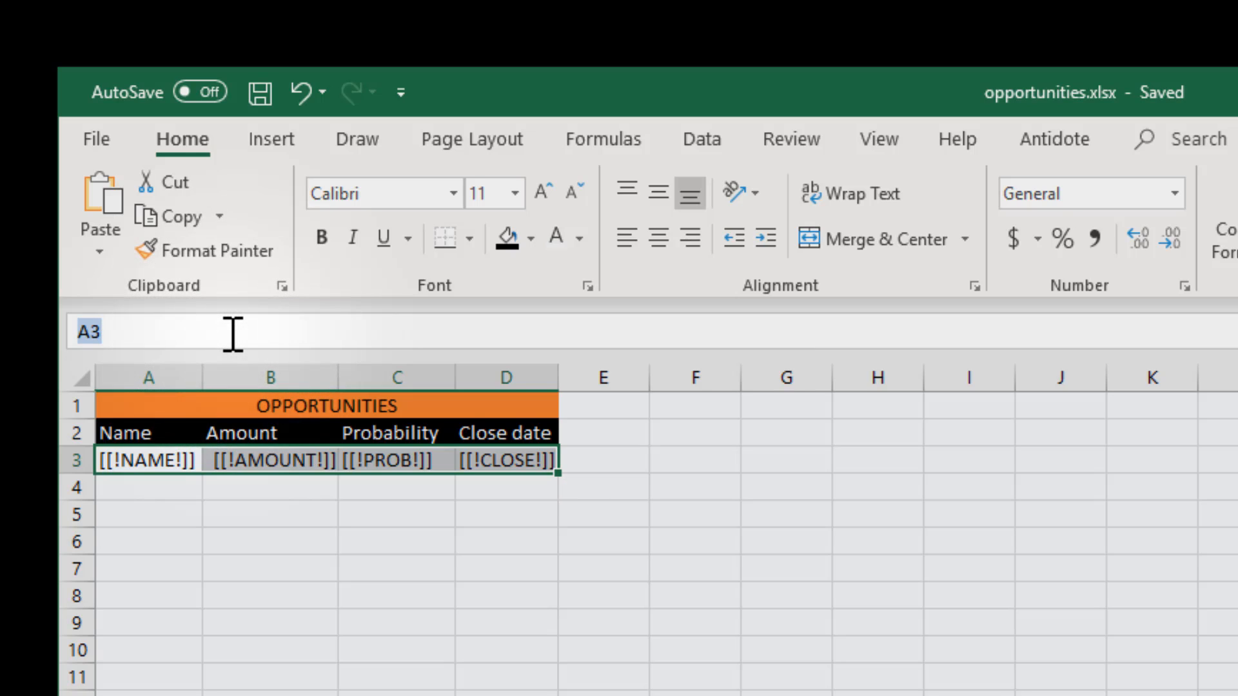
text(opportuniy)
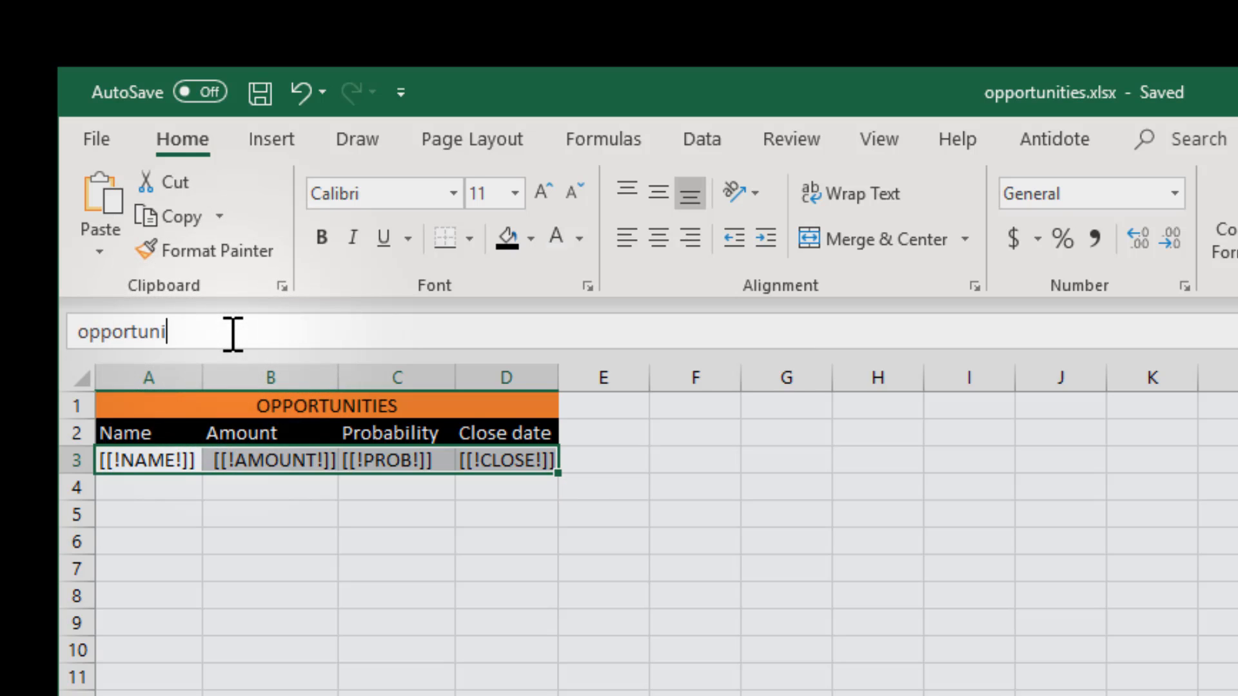
key(Left)
key(Left)
key(Left)
key(Right)
key(shift+Right)
key(Delete)
text(t)
key(Delete)
key(BackSpace)
text(ity)
key(Return)
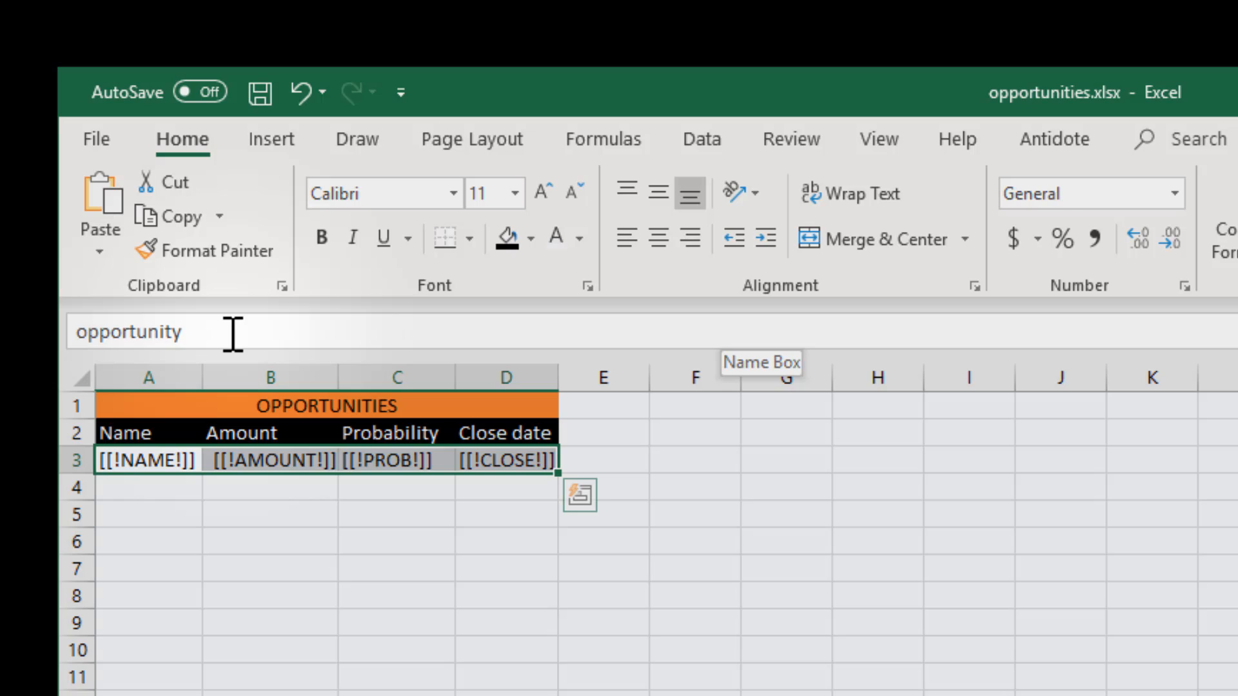
key(ctrl+s)
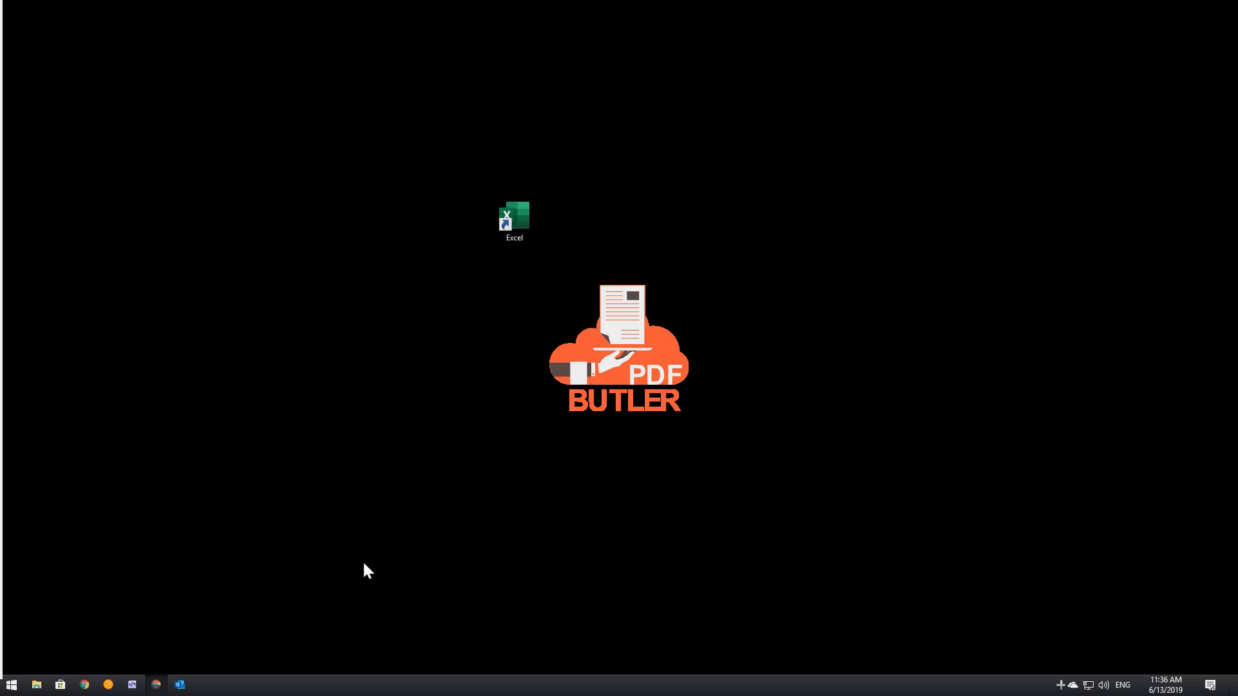
- Switch to the PDF Butler configuration page in Chrome and start a new config type named Opportunities
click(155, 684)
click(307, 420)
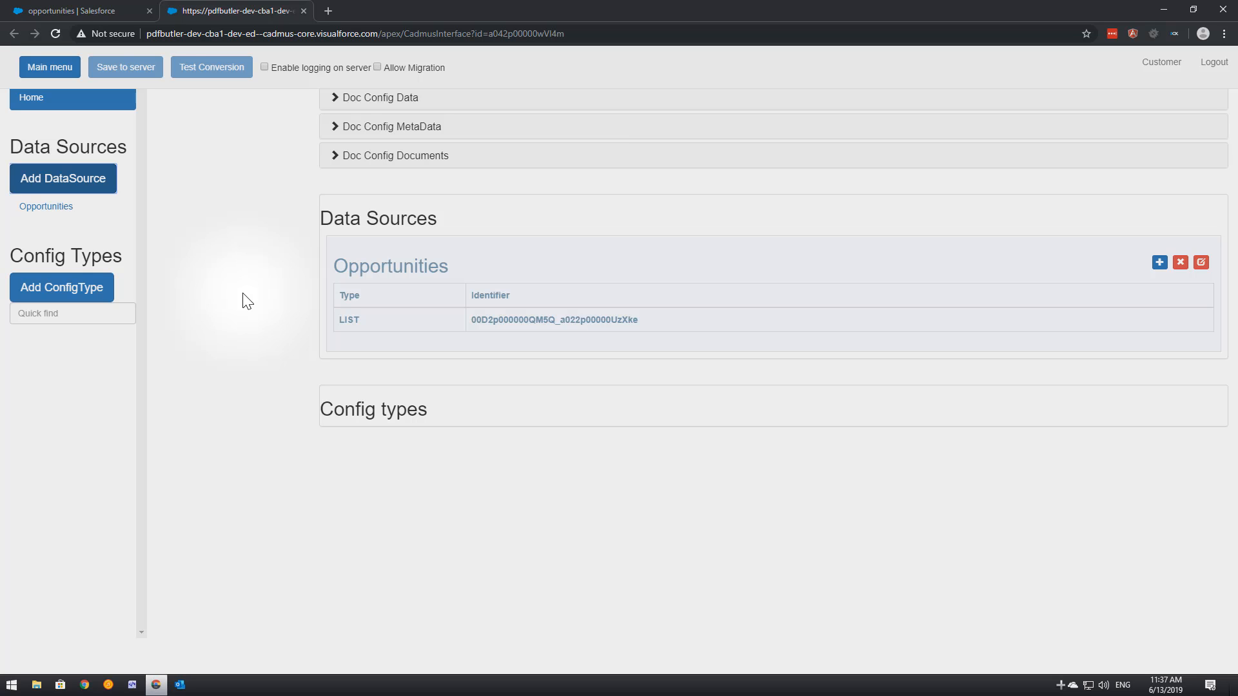
click(62, 287)
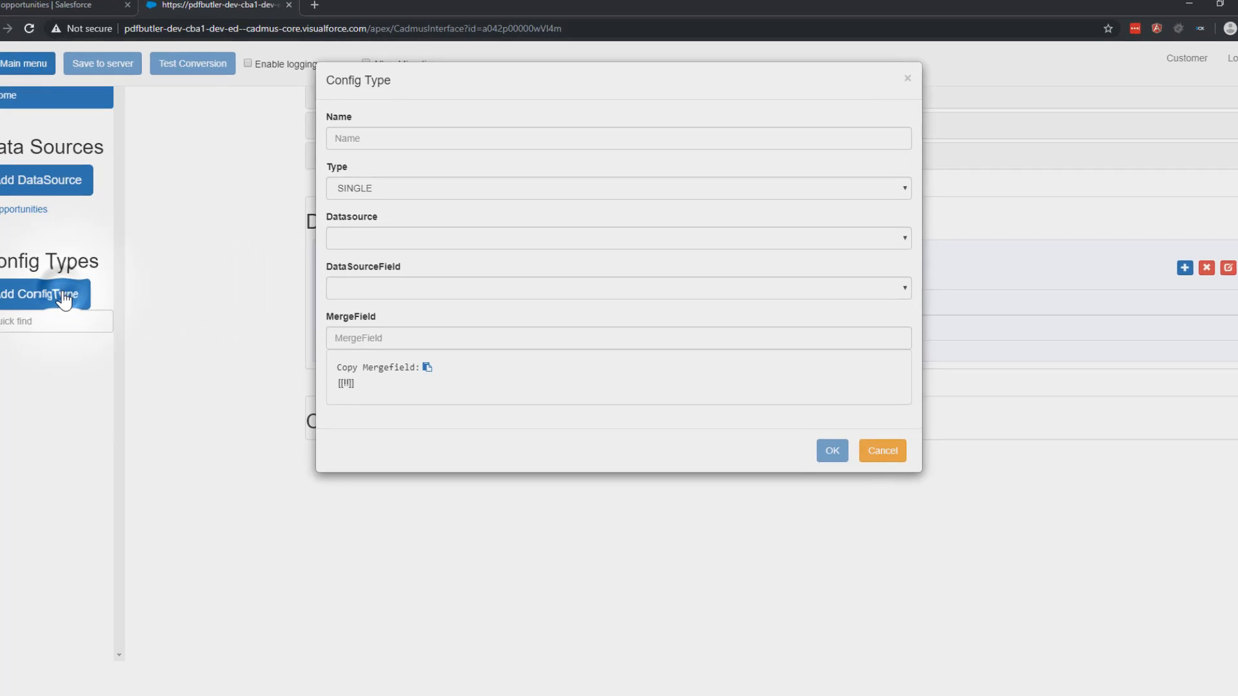
click(369, 140)
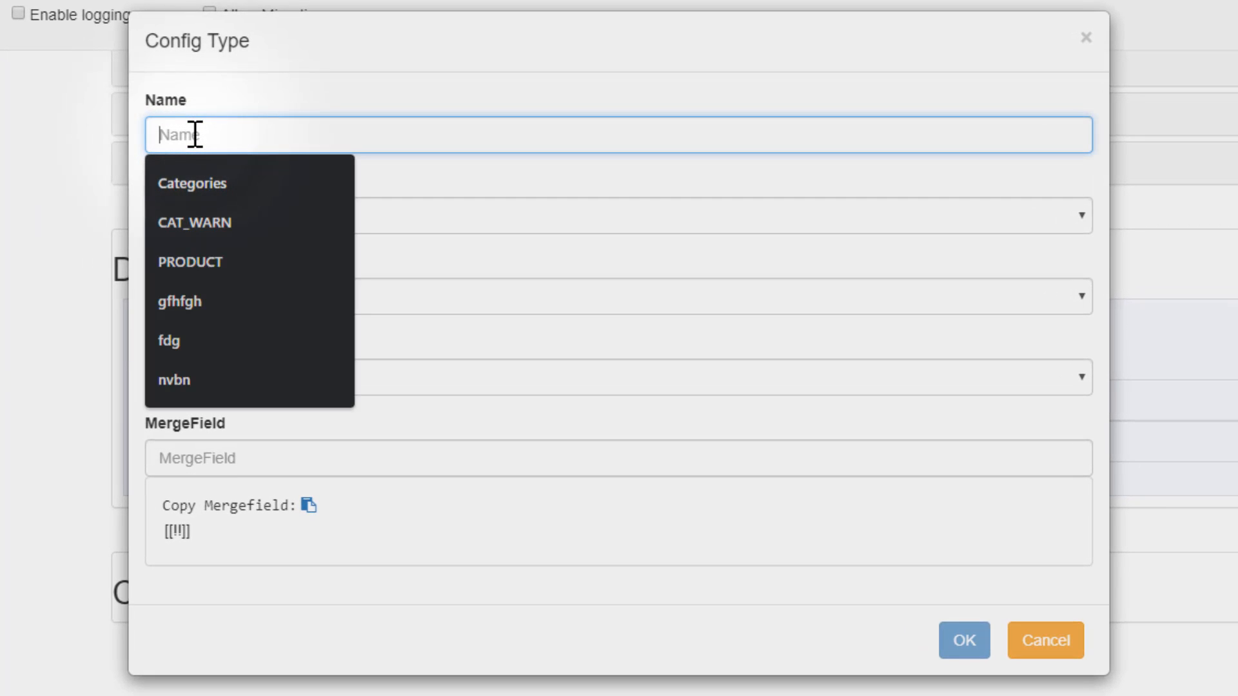
text(Opport)
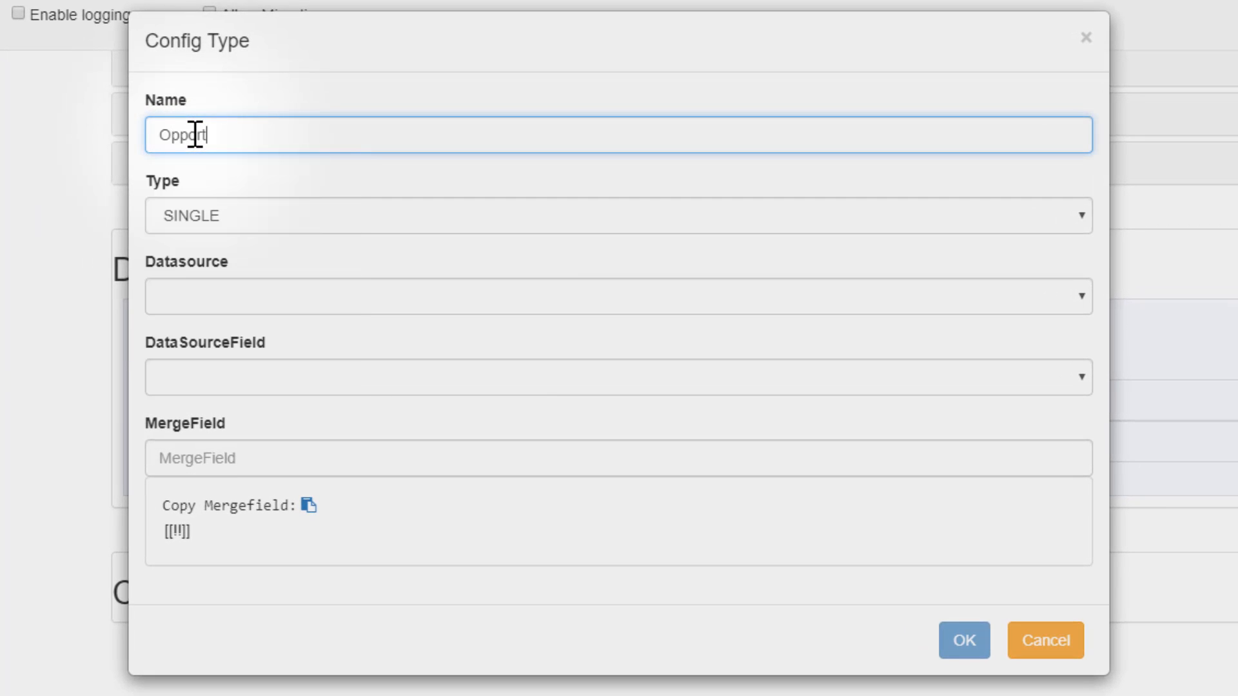
text(unities)
click(233, 216)
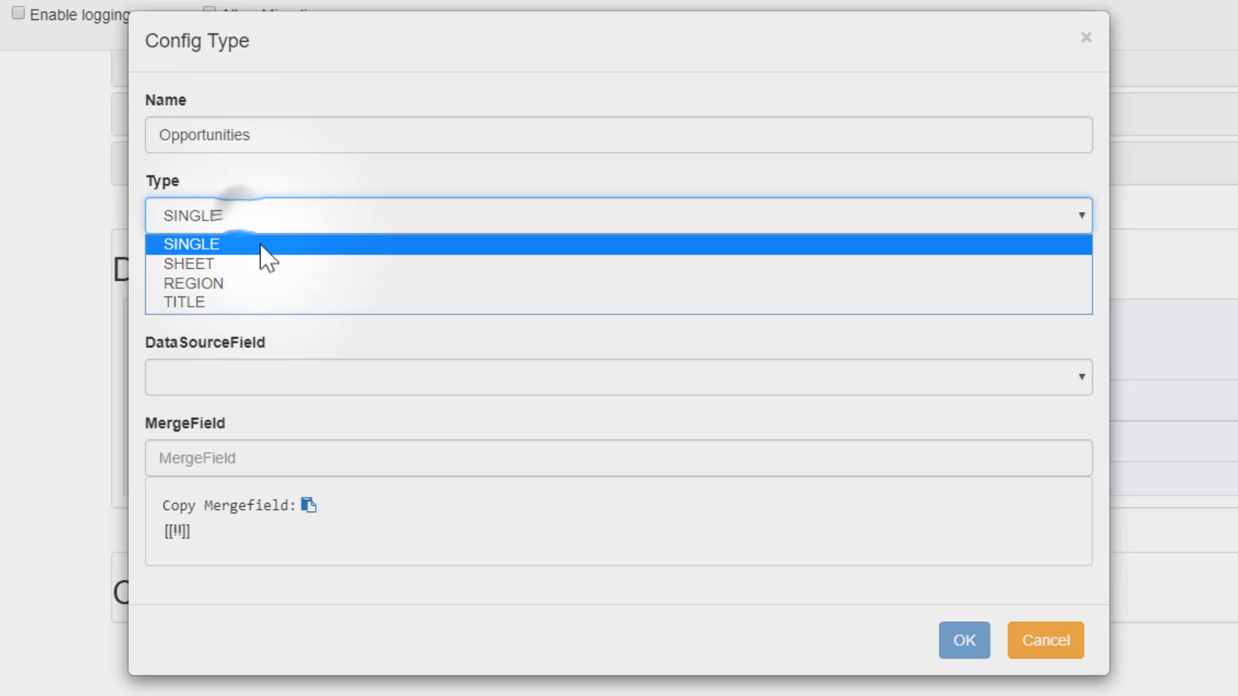
click(282, 278)
click(275, 296)
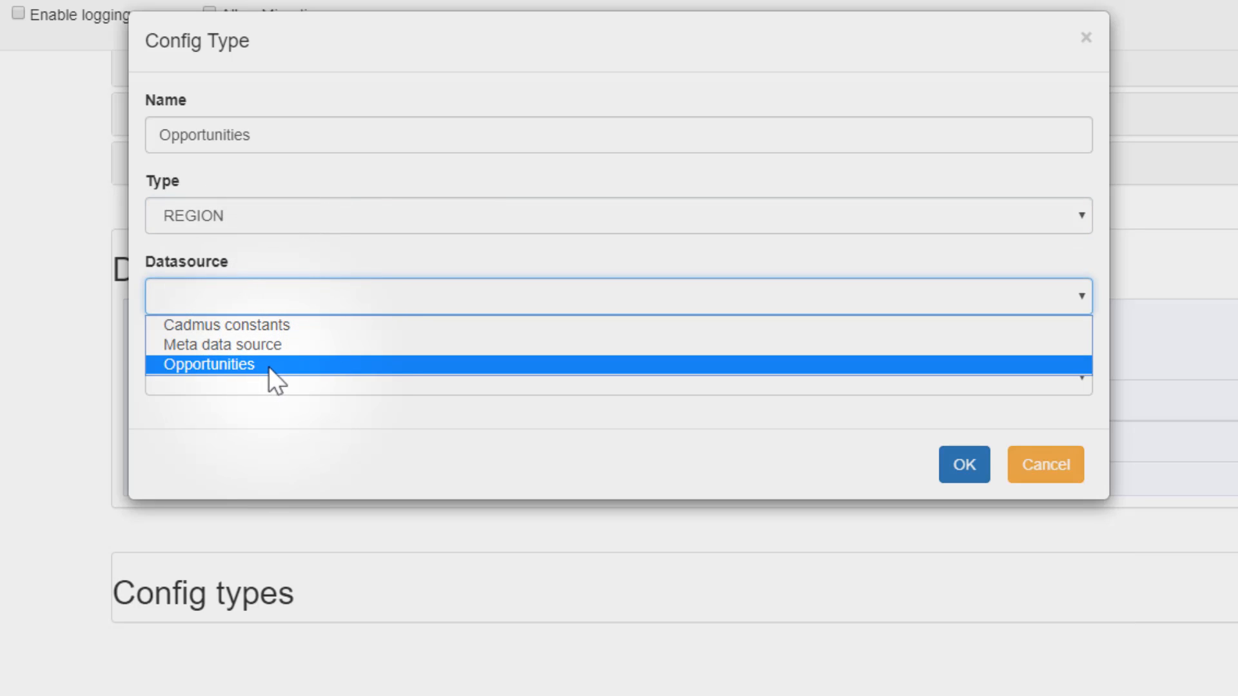
click(233, 363)
click(253, 373)
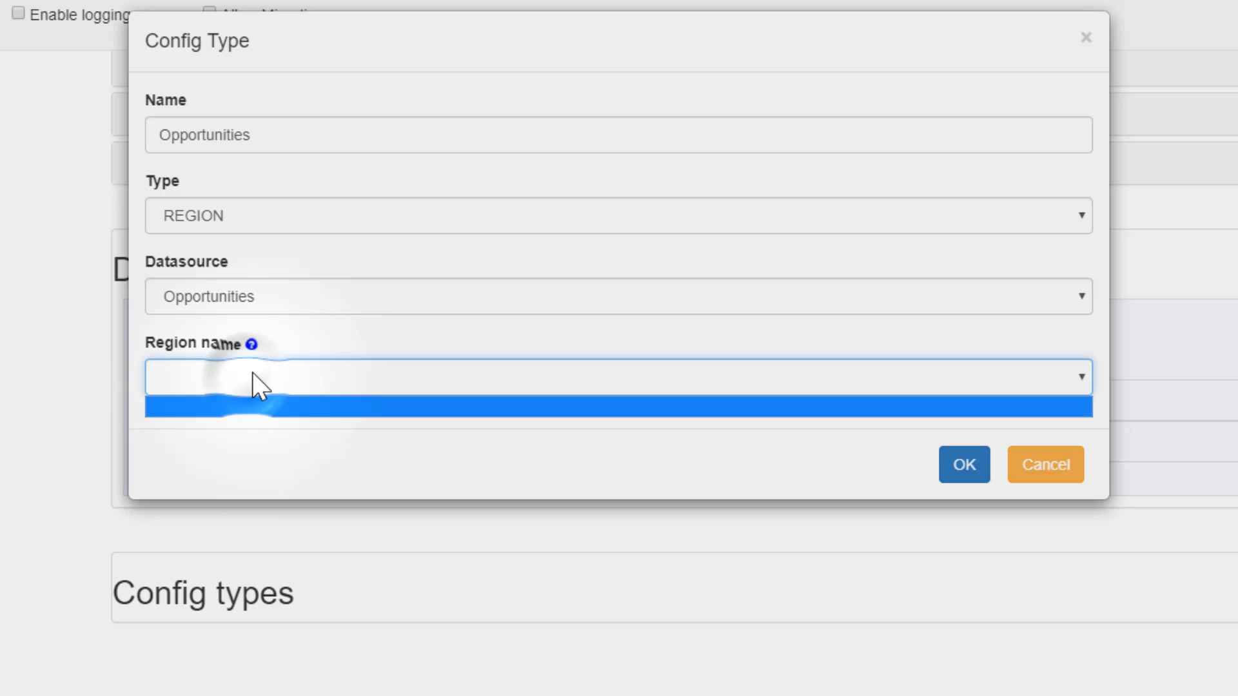
click(253, 373)
click(253, 372)
click(257, 367)
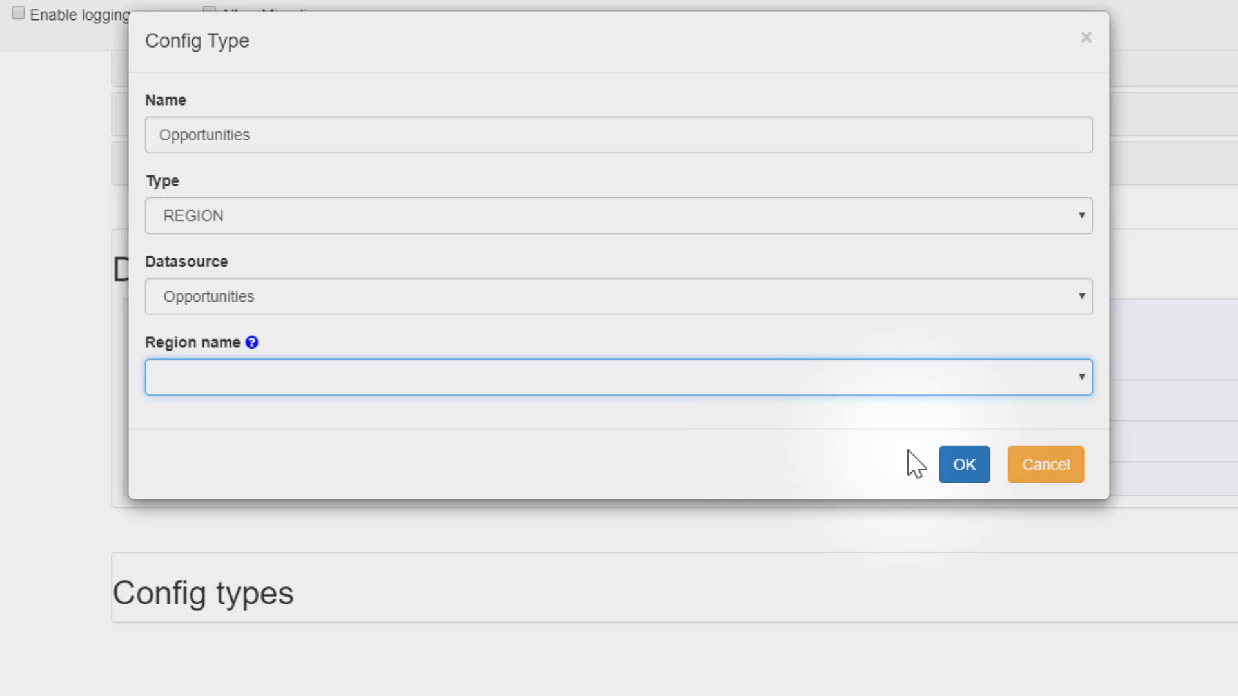
click(1046, 465)
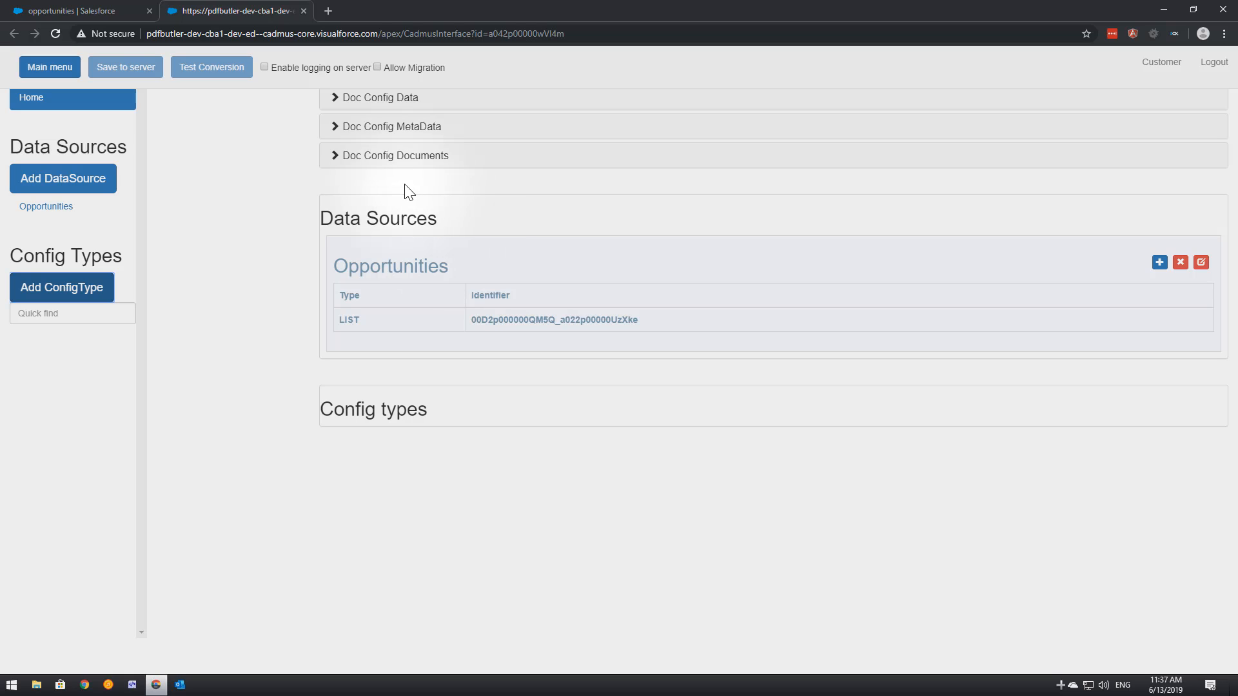
- Choose opportunities.xlsx from the demo folder as the default document in the Doc Config Documents section
click(401, 156)
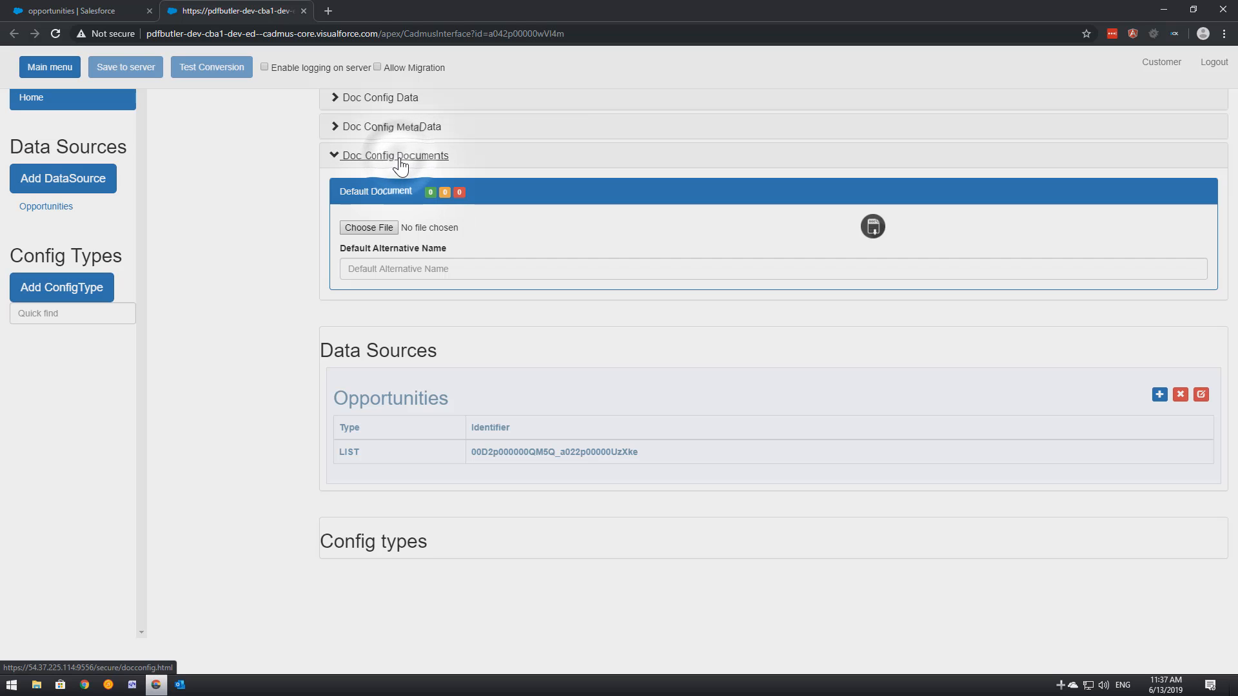
click(372, 227)
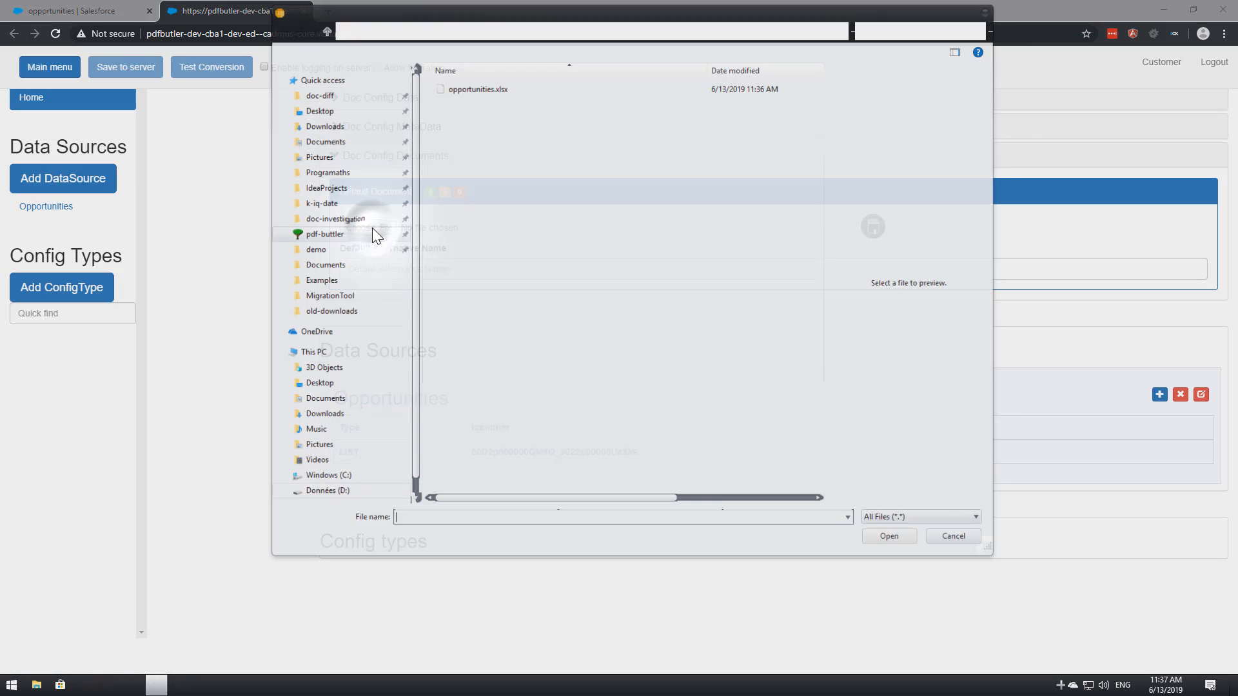
click(477, 89)
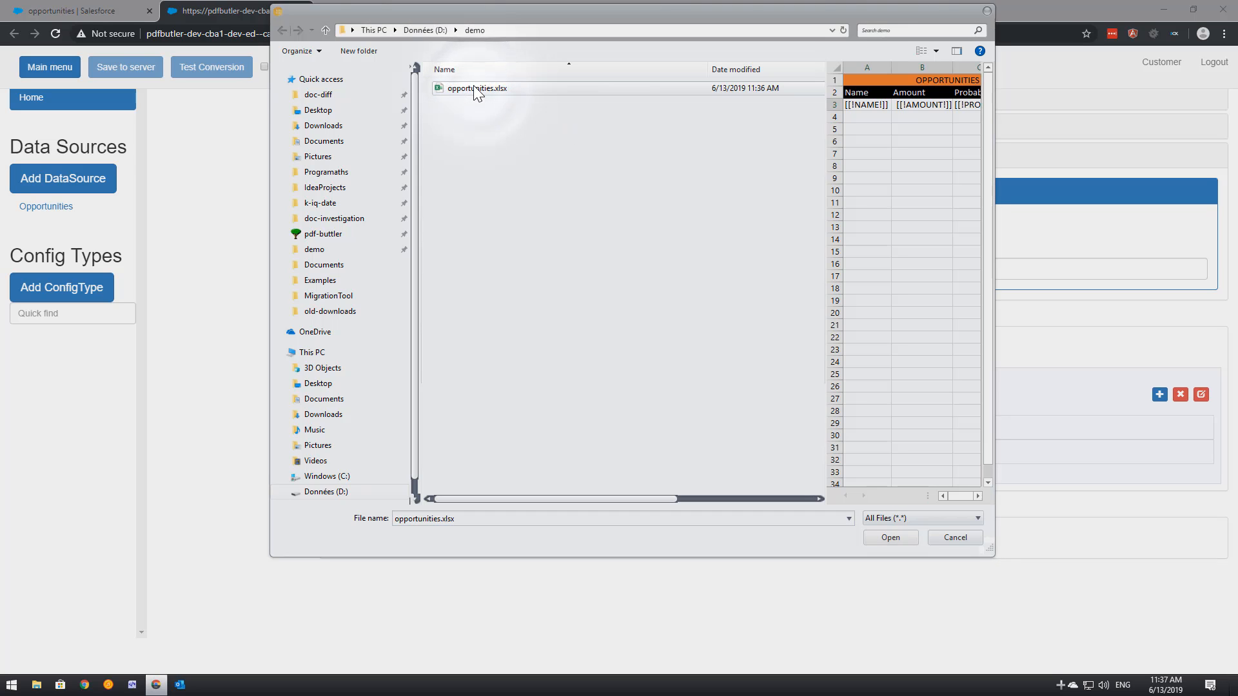
double_click(473, 89)
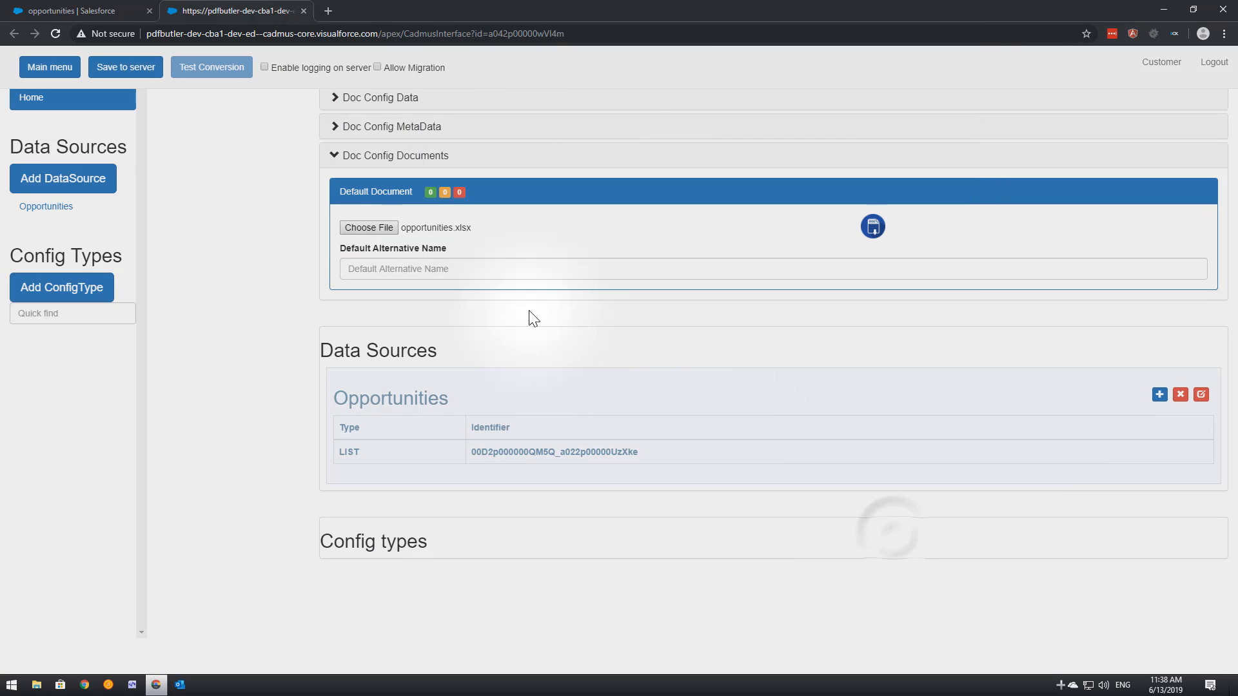
- Set the default document's alternative name to Default and save the configuration to the server
click(464, 269)
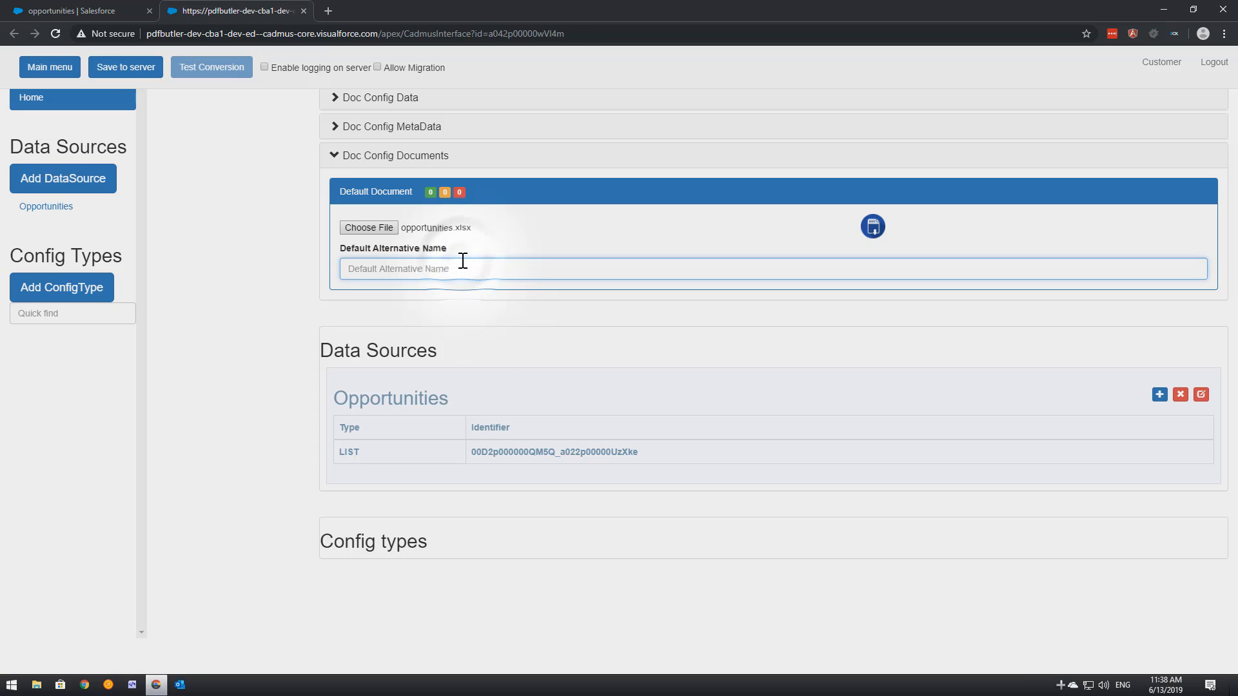
text(Defau)
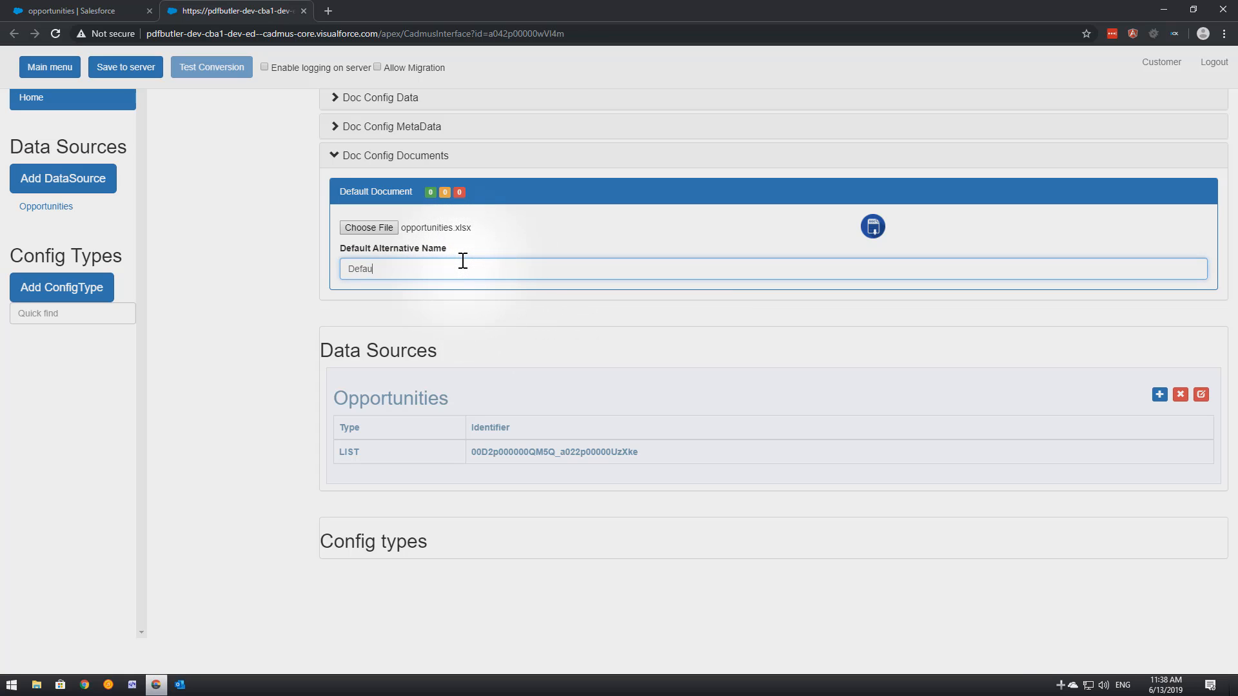
text(lt)
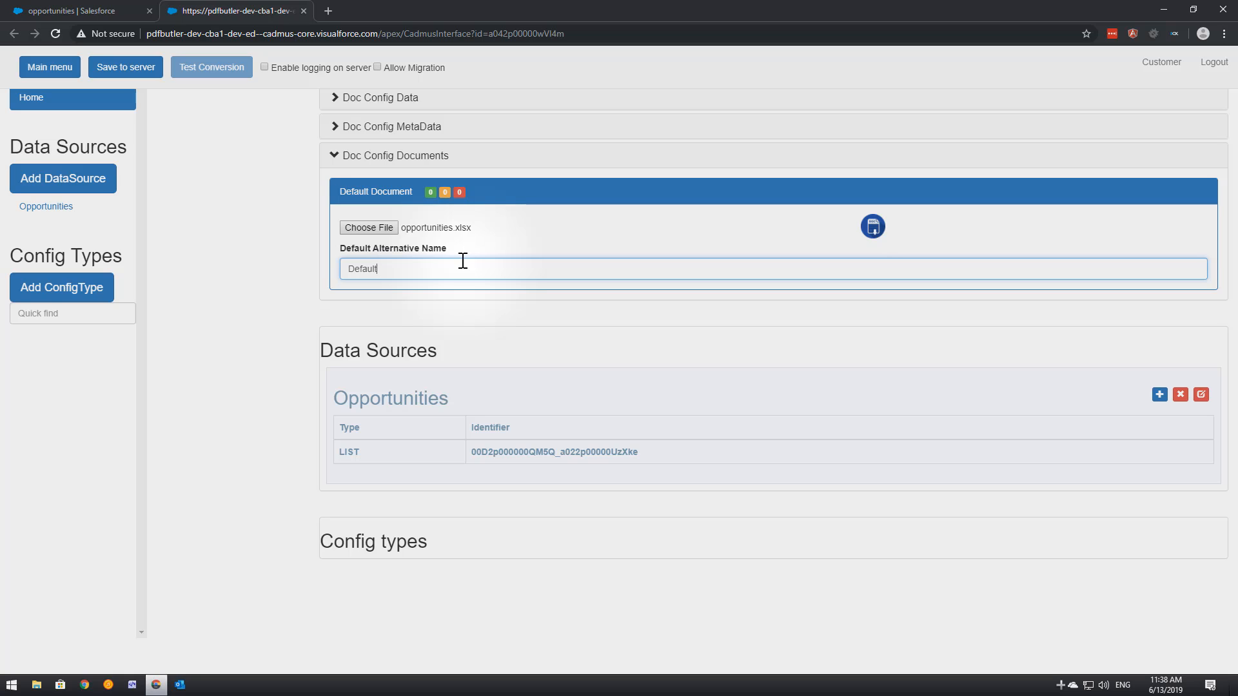
click(143, 71)
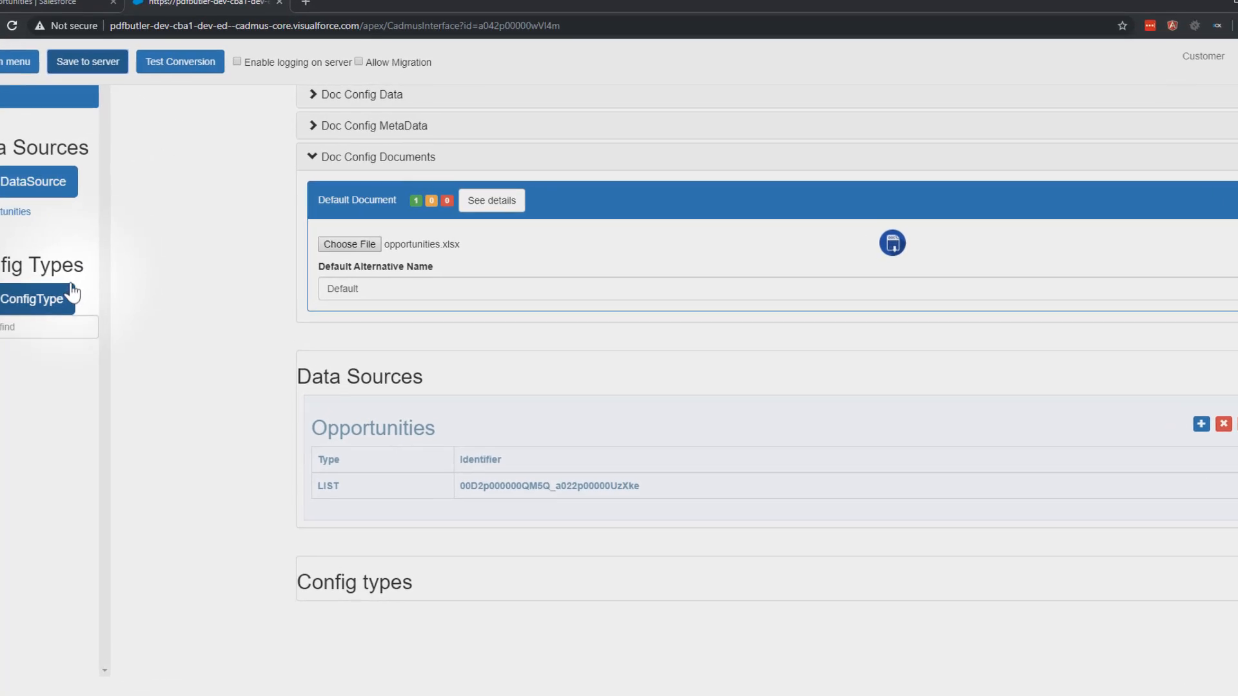
- Start a new config type named Opportunities with type REGION and the Opportunities data source
click(72, 293)
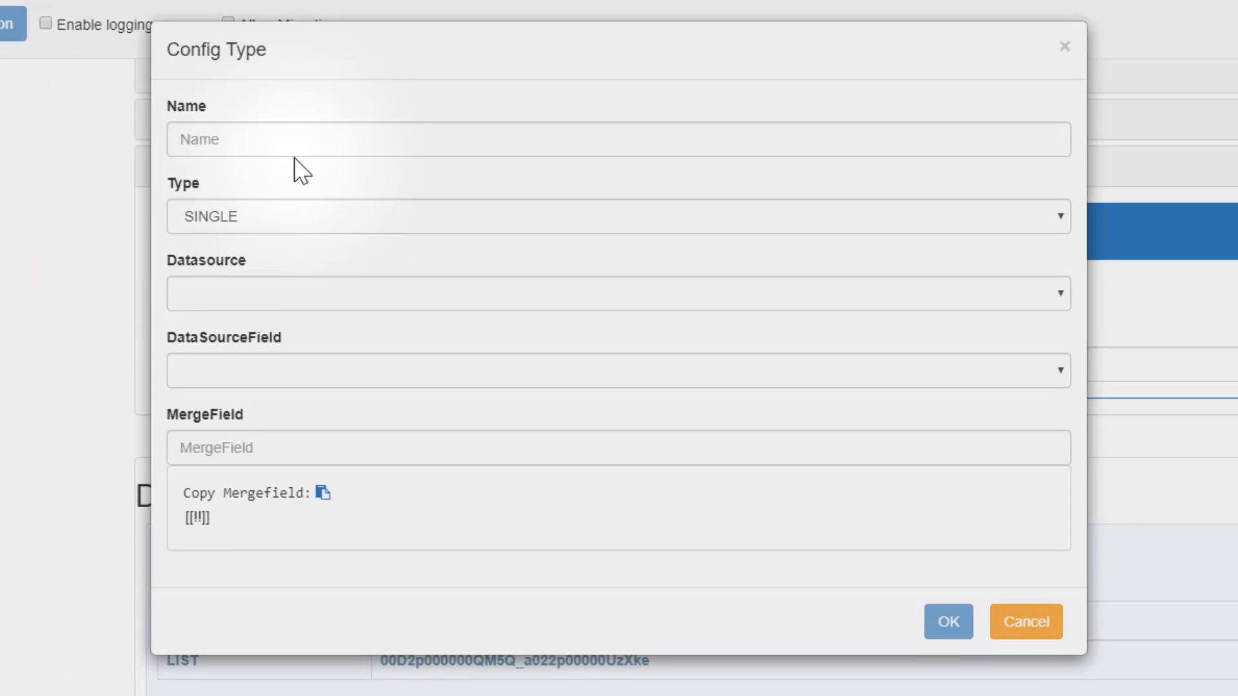
click(398, 137)
text(Oppo)
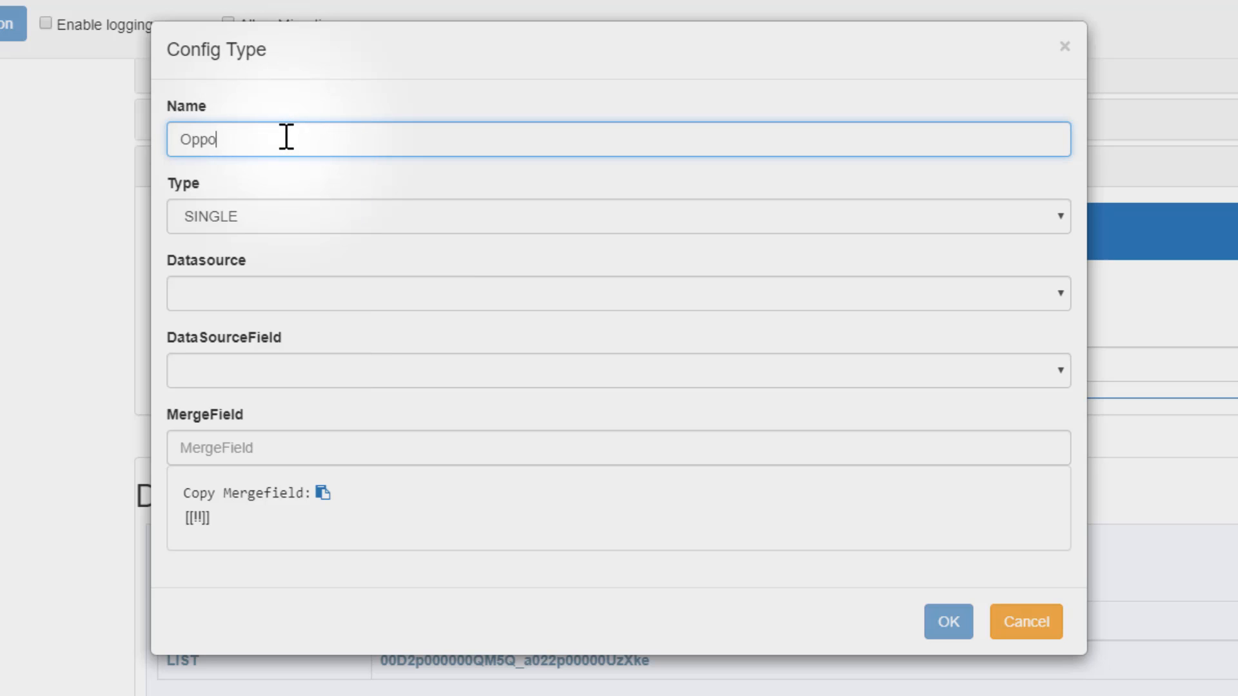
text(rtunities)
click(336, 203)
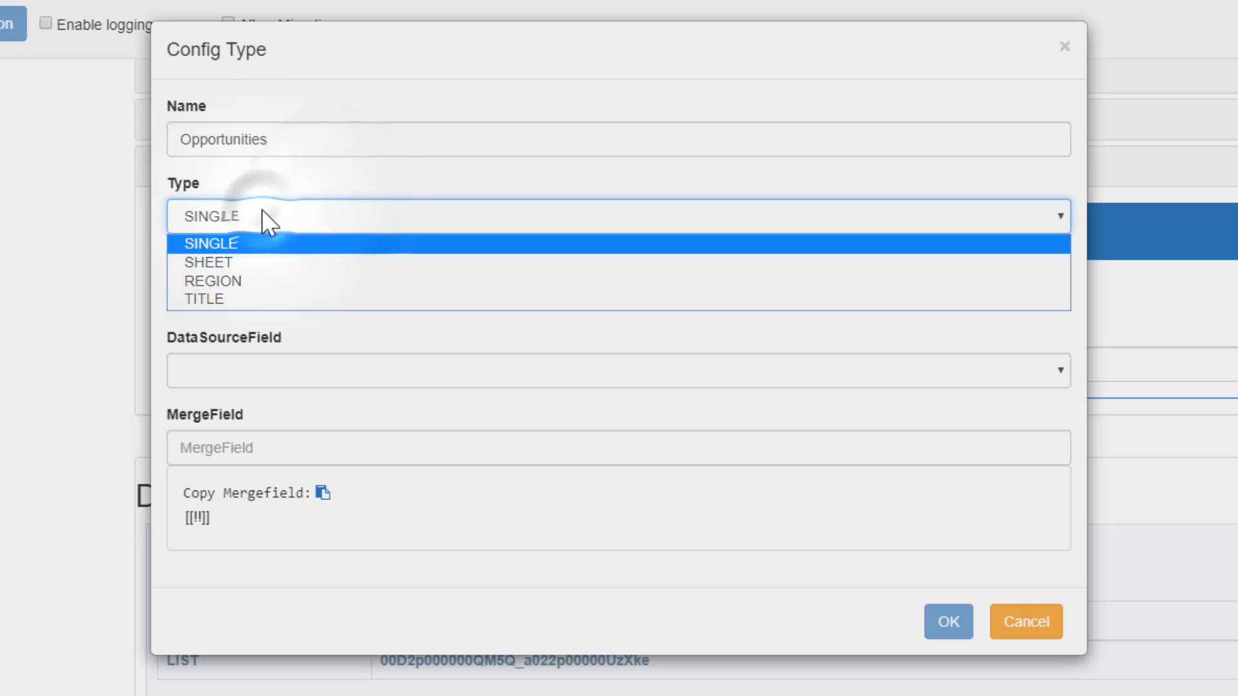
click(265, 281)
click(264, 303)
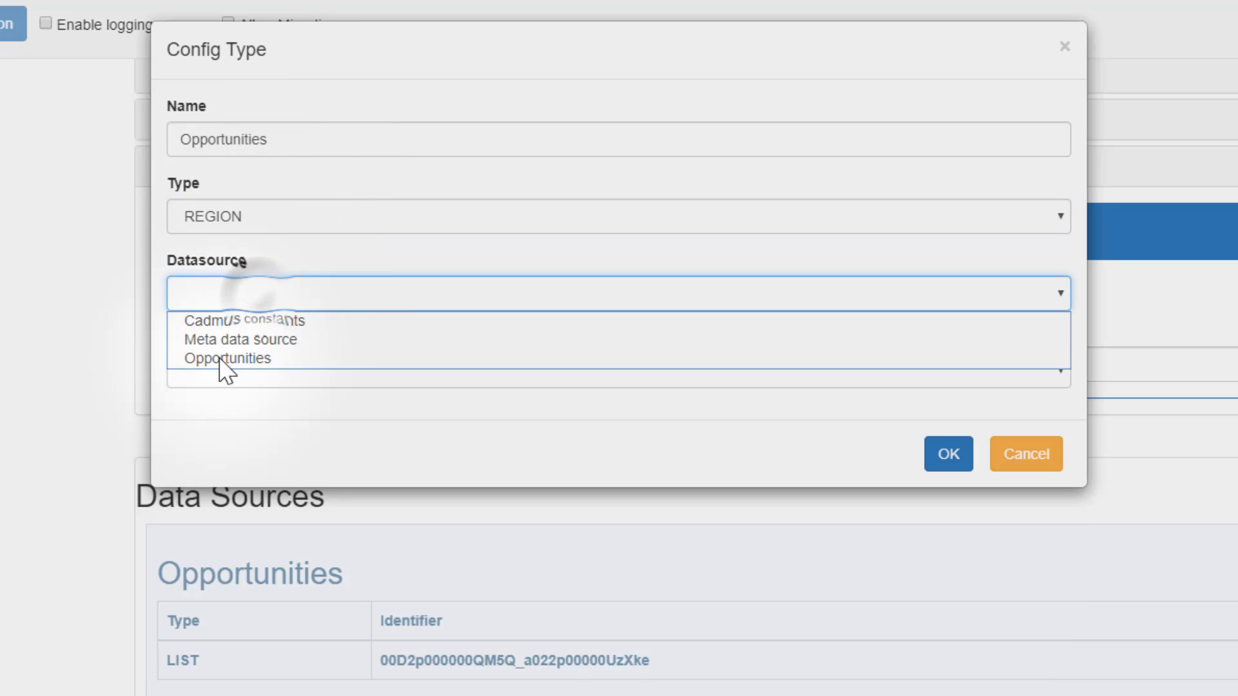
click(221, 358)
- Assign the opportunity region from Sheet1 to the Opportunities config type, confirm it and save the configuration to the server
click(271, 369)
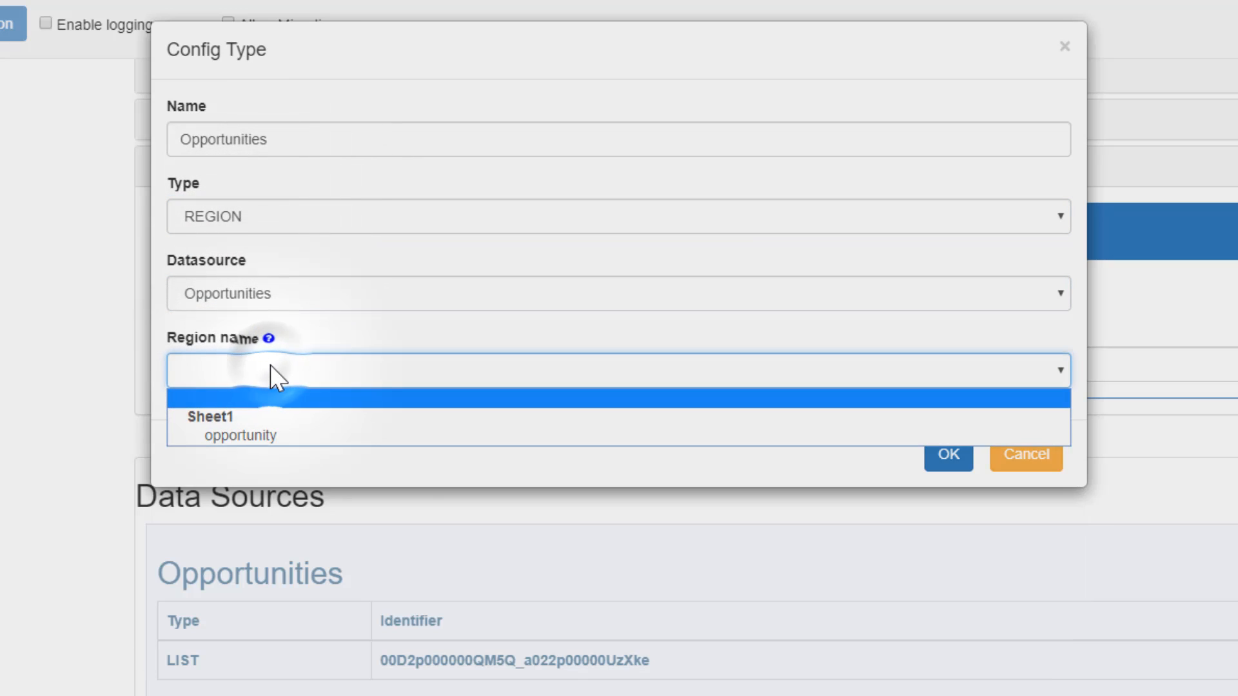
key(Down)
key(Up)
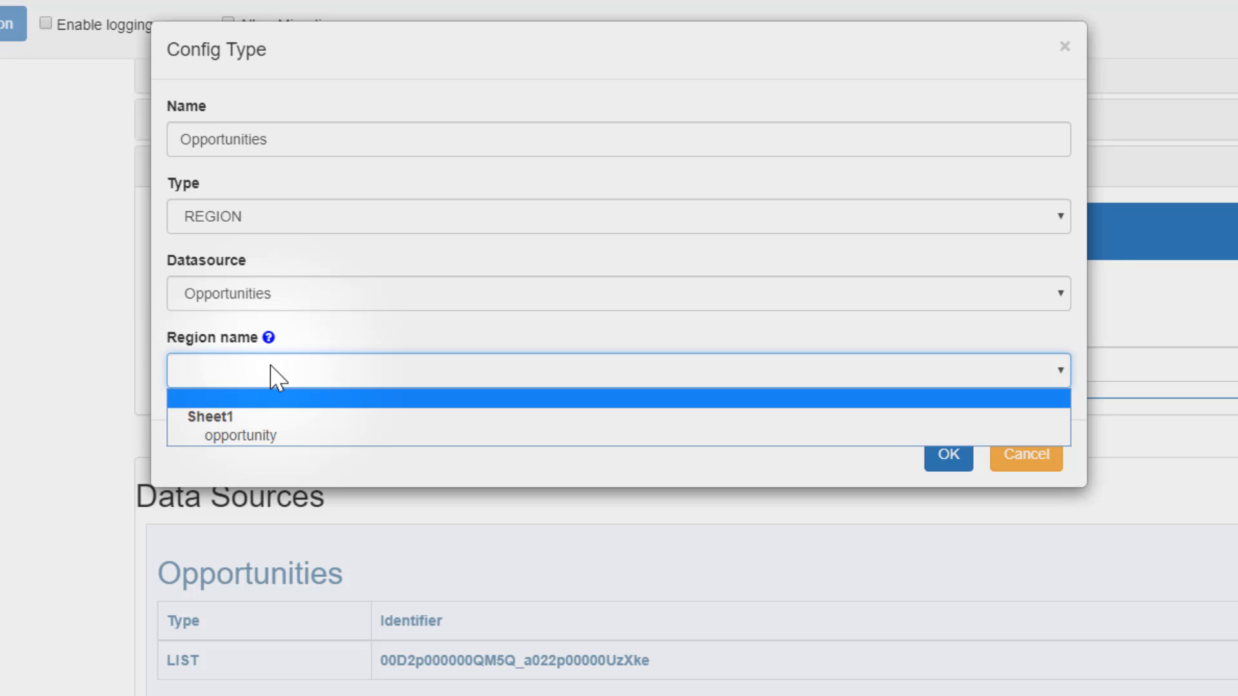
key(Down)
click(271, 366)
click(297, 384)
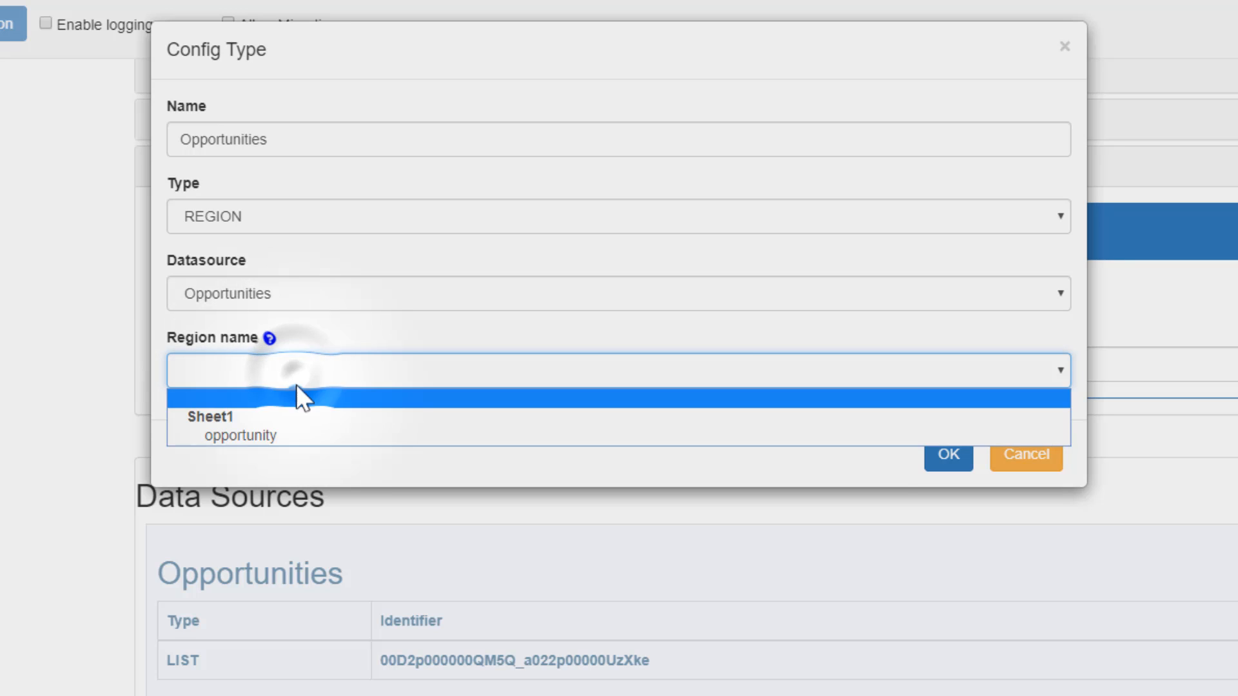
click(292, 436)
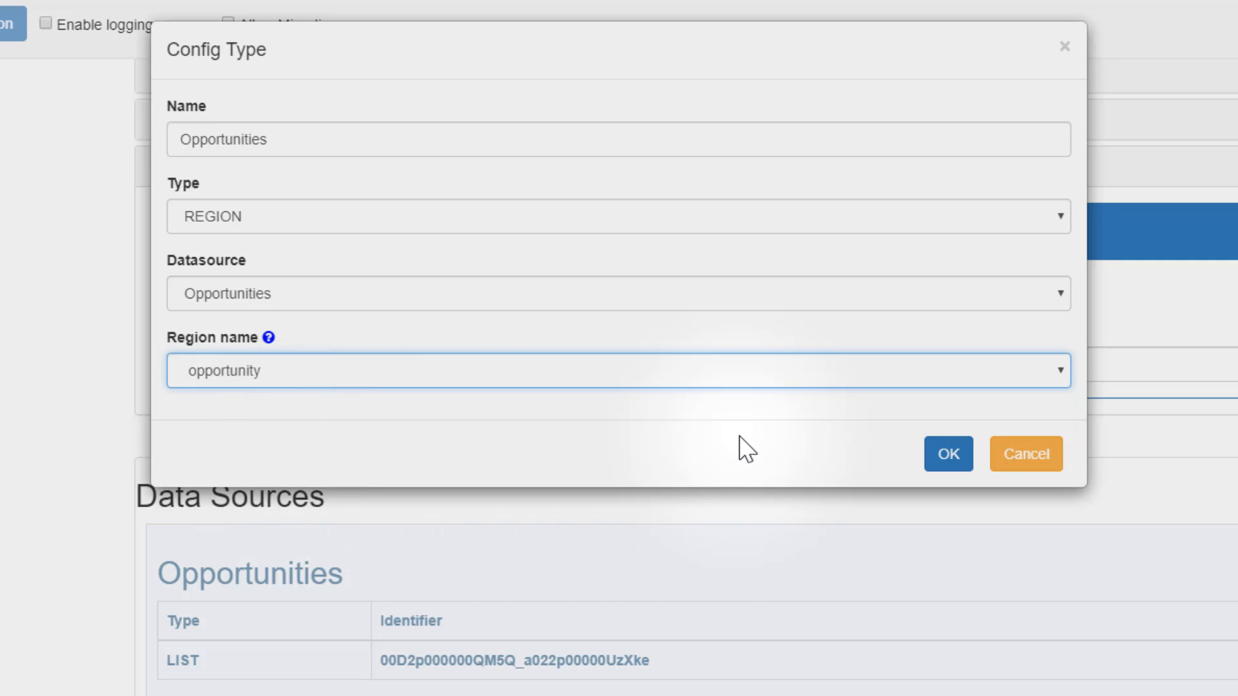
click(943, 455)
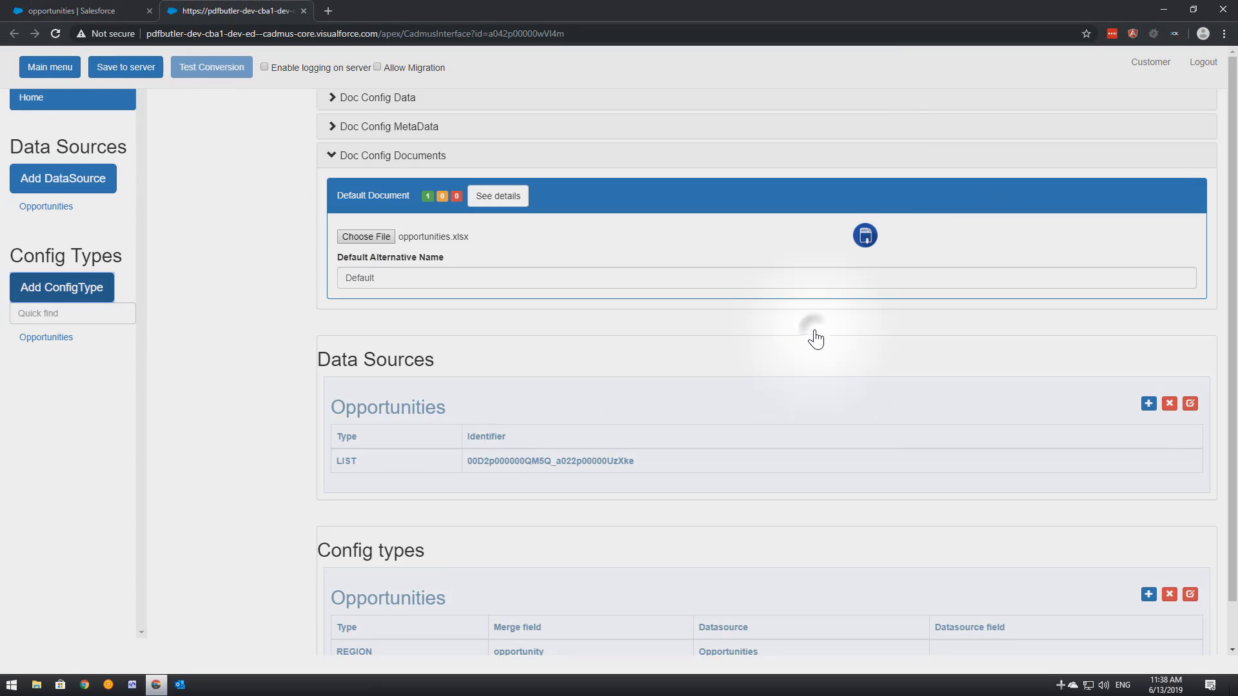
click(131, 72)
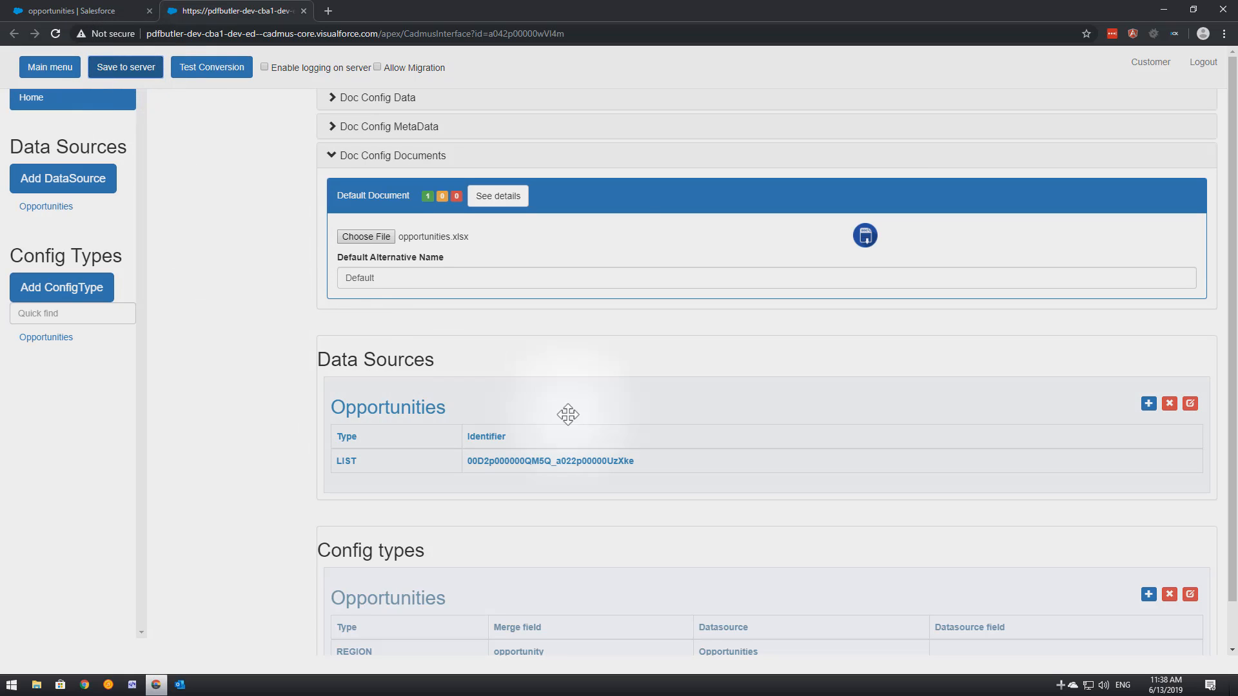
- Add a child config type Name under the Opportunities config type, using data source field Name and merge field NAME
scroll(943, 436, down, 1)
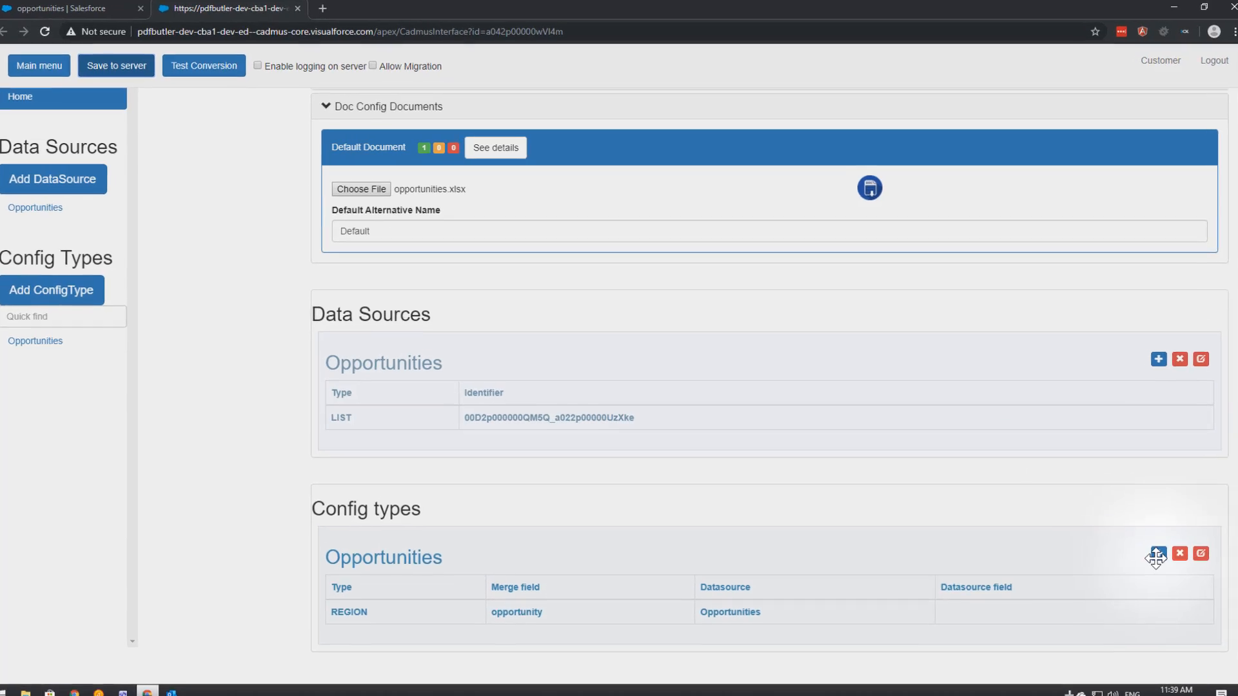
click(1148, 547)
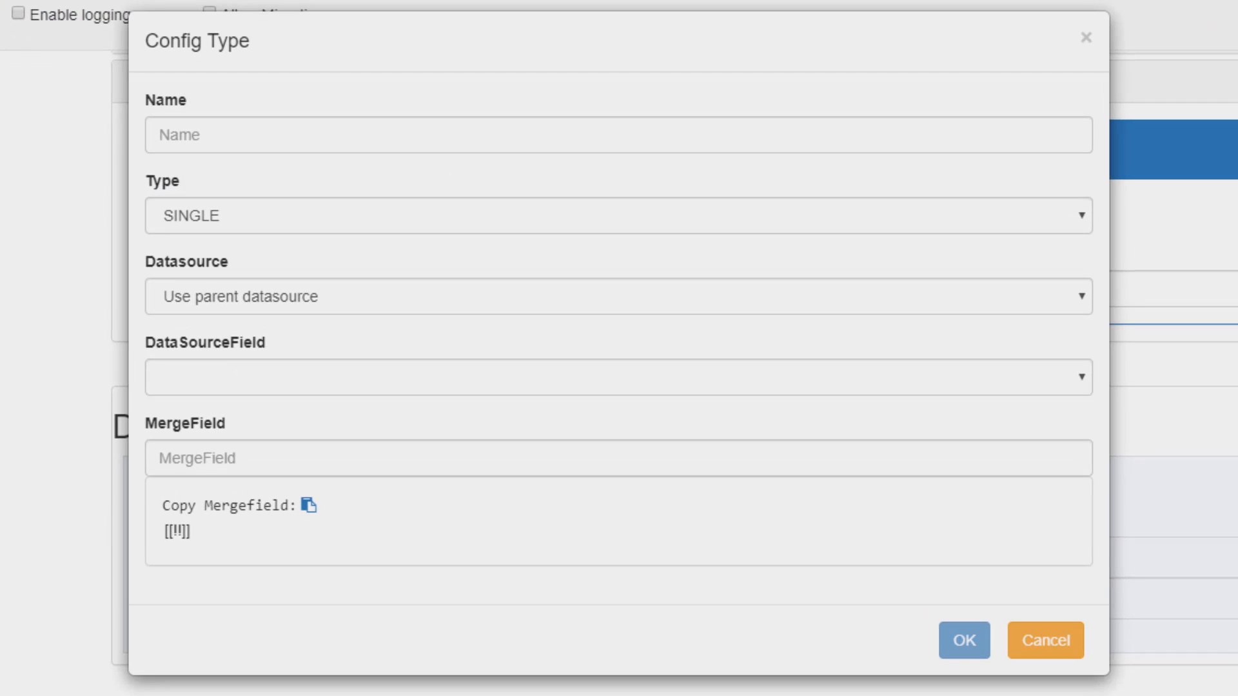
click(243, 139)
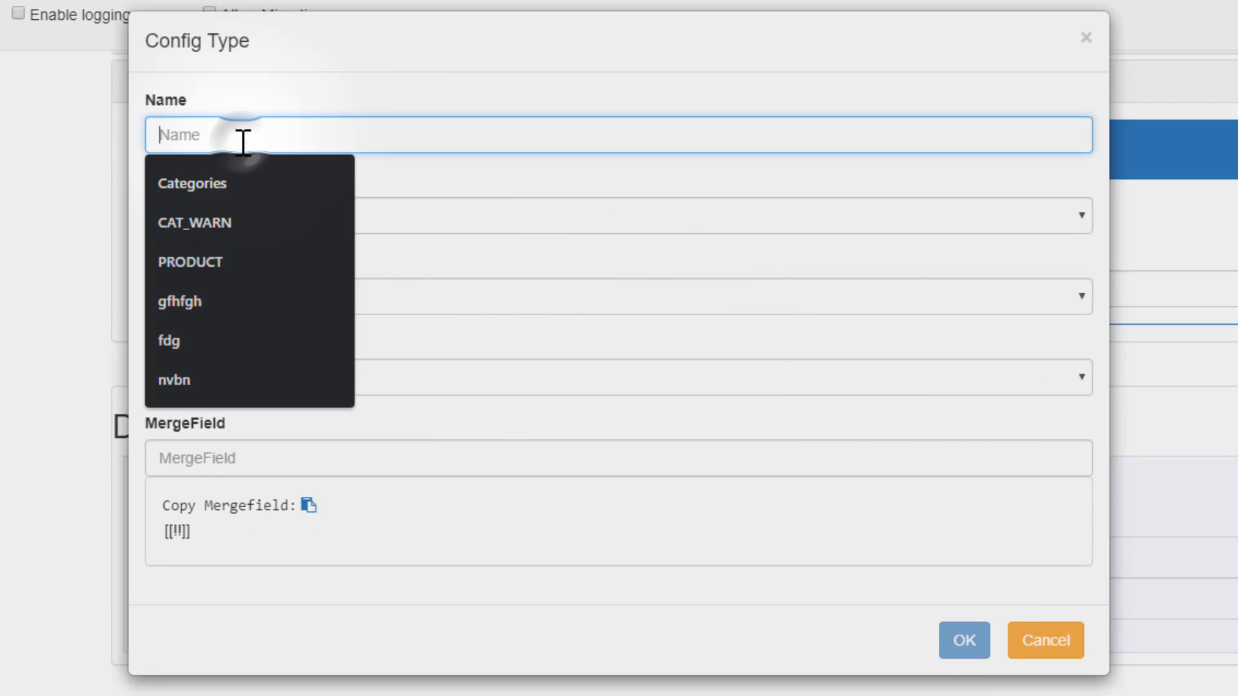
text(Name)
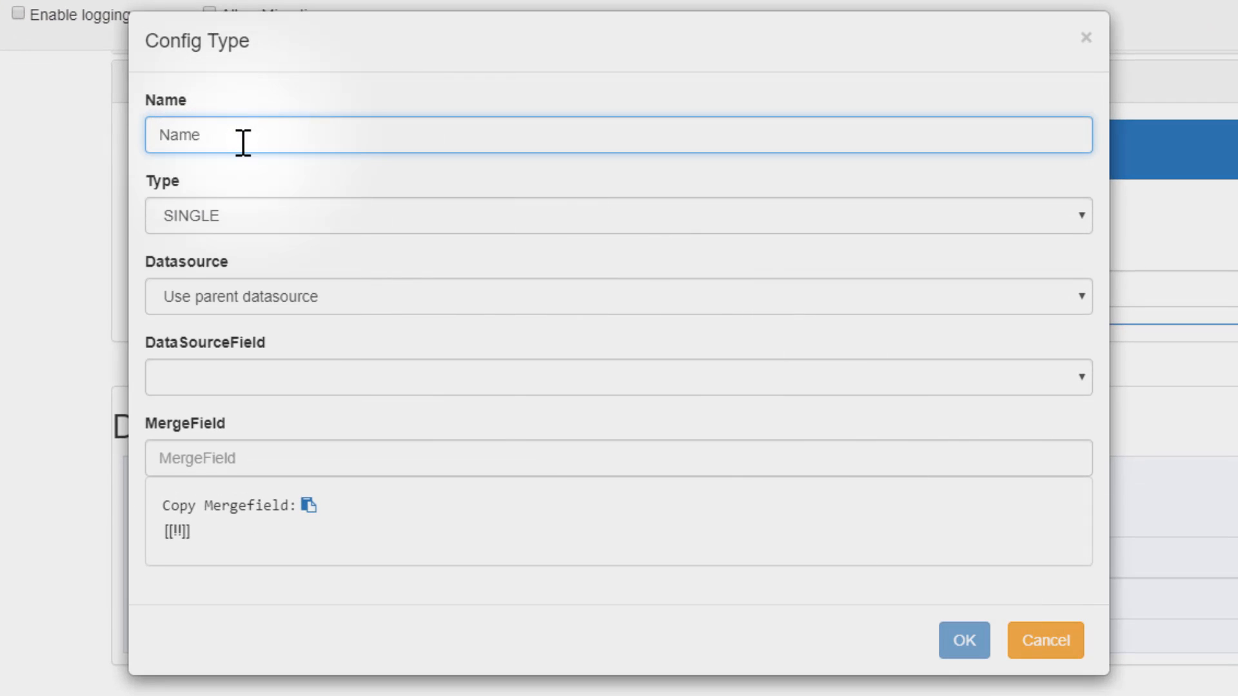
click(291, 383)
click(247, 444)
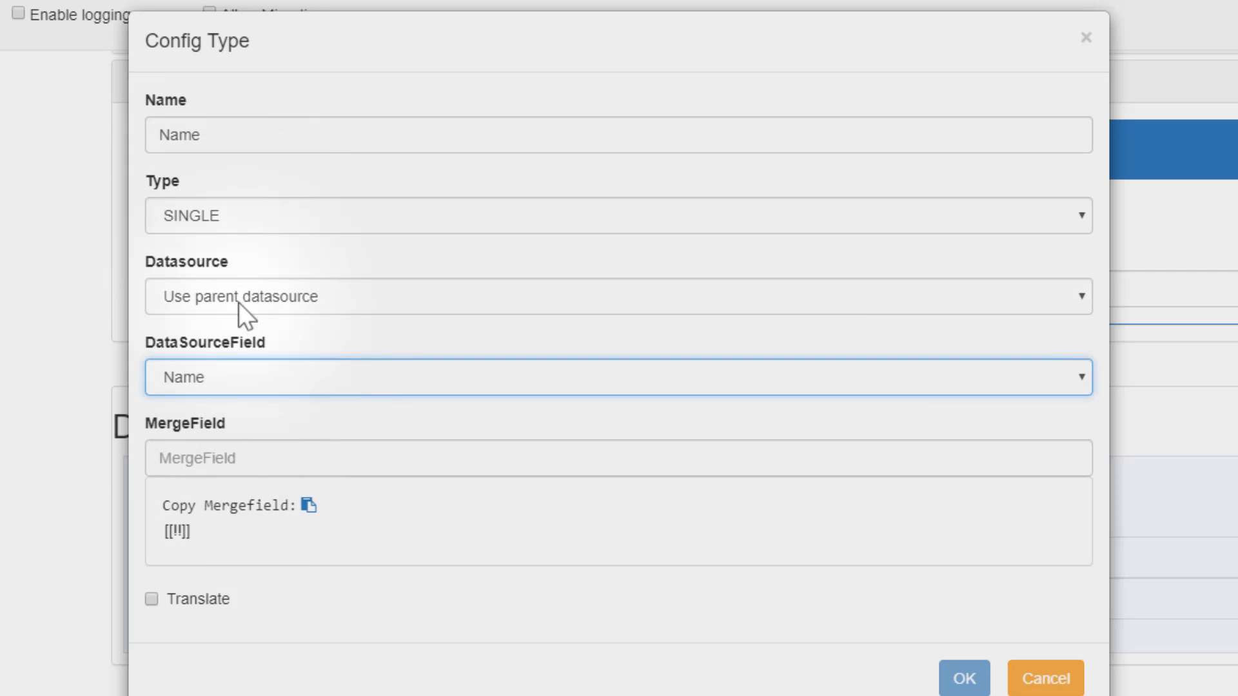
click(271, 455)
text(NA)
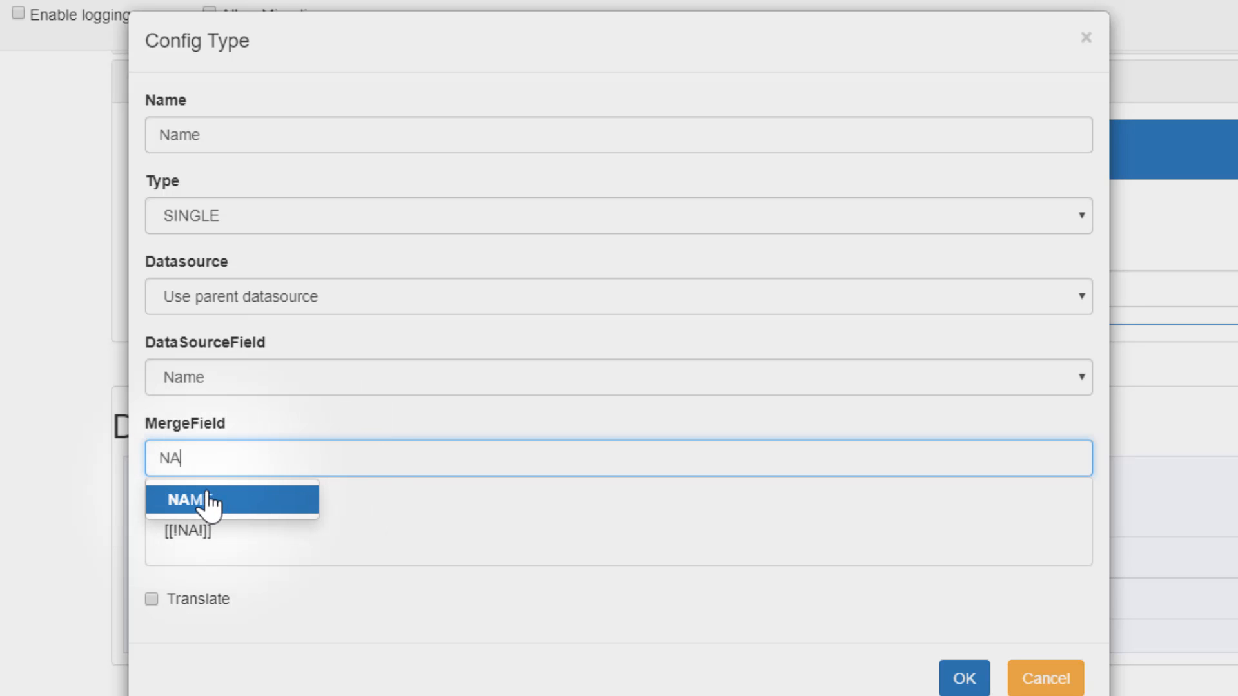
click(258, 502)
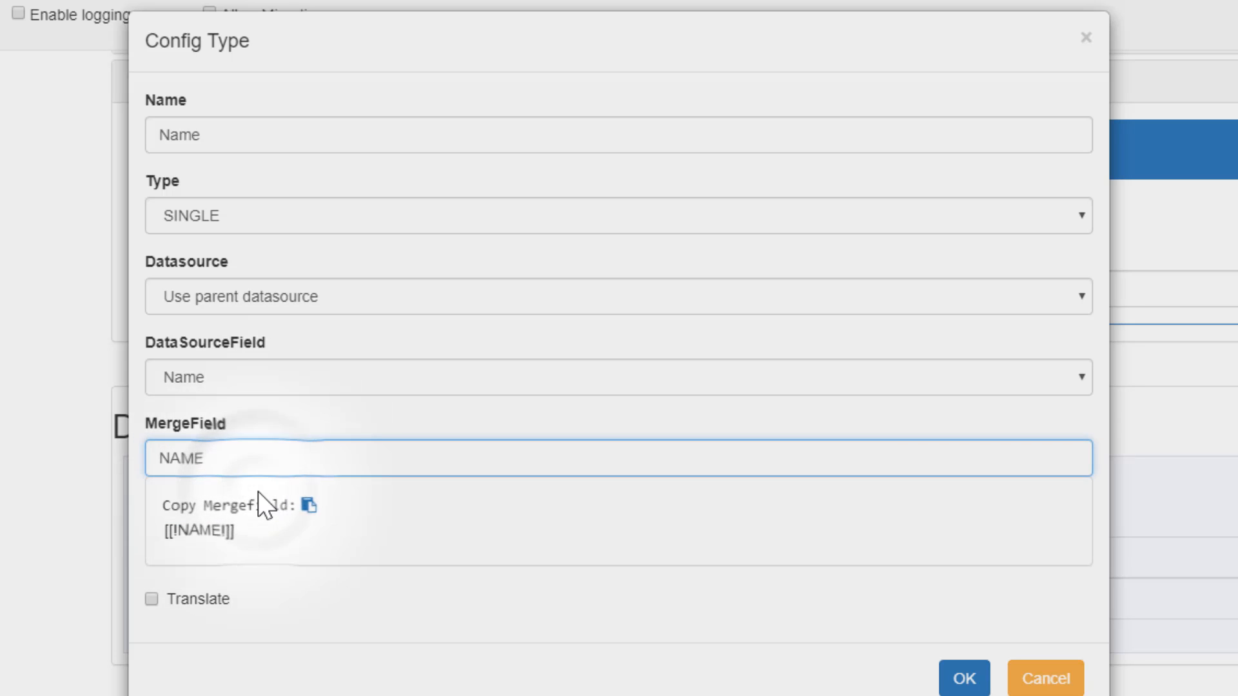
click(948, 667)
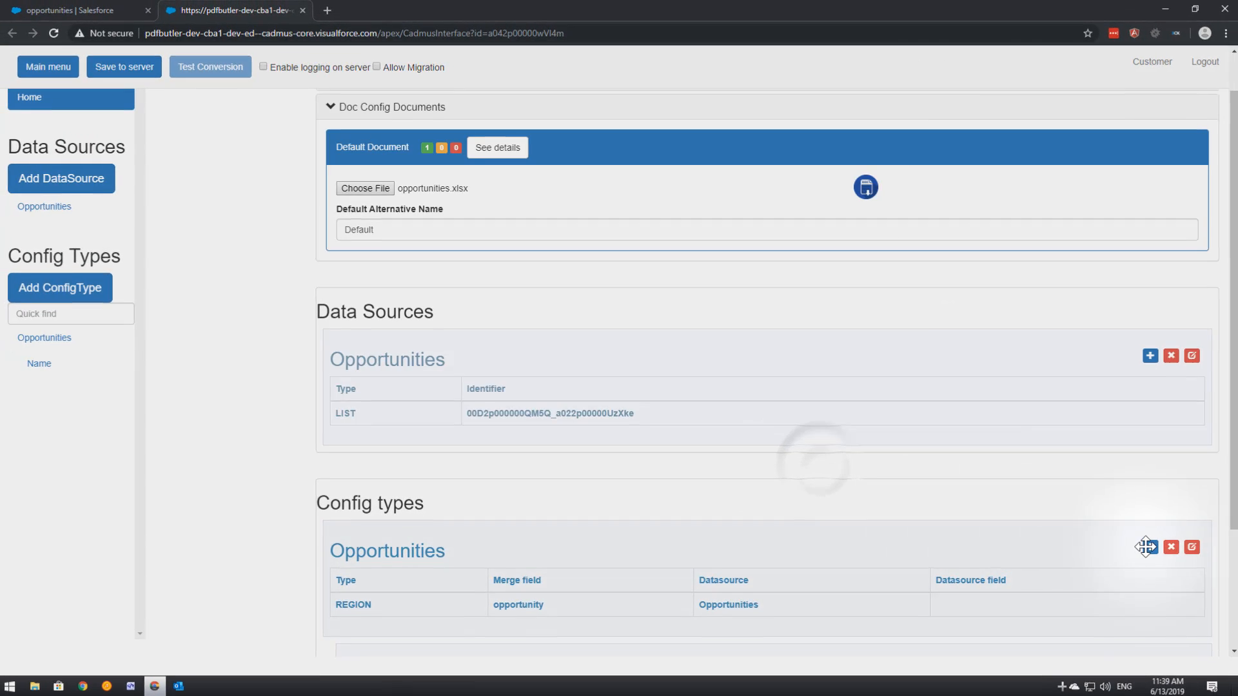
- Add a child config type Amount under the Opportunities config type, using data source field Amount and merge field AMOUNT
click(396, 128)
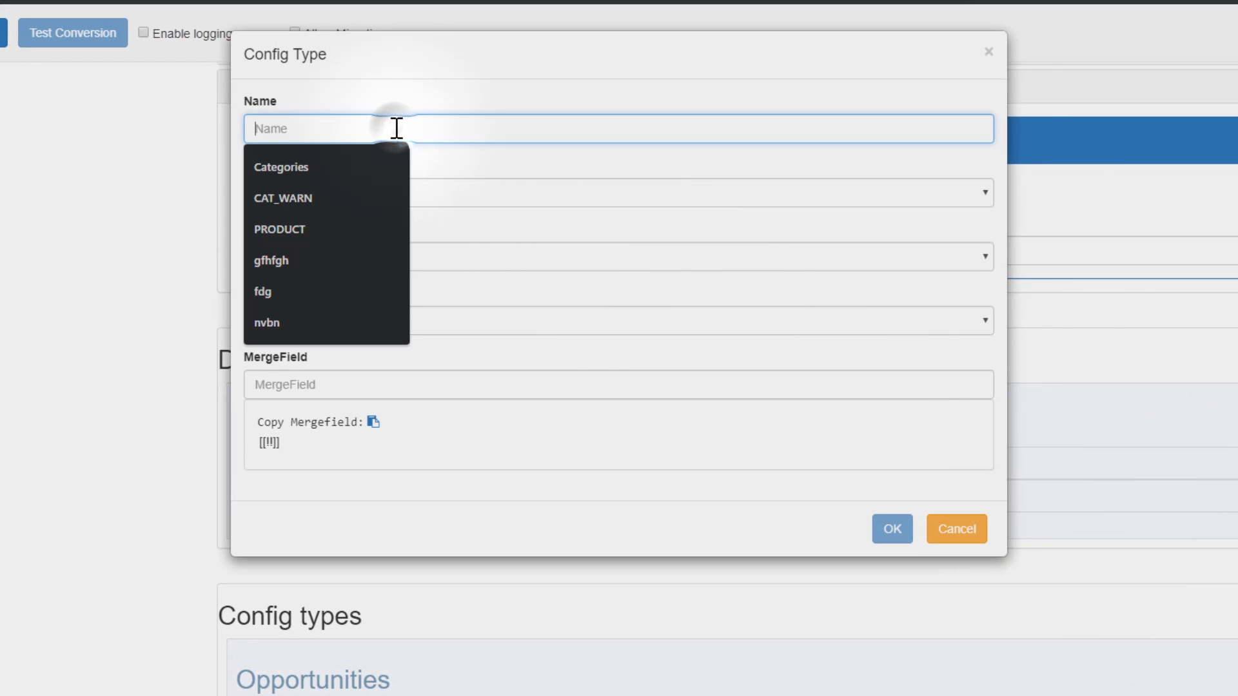
text(Amount)
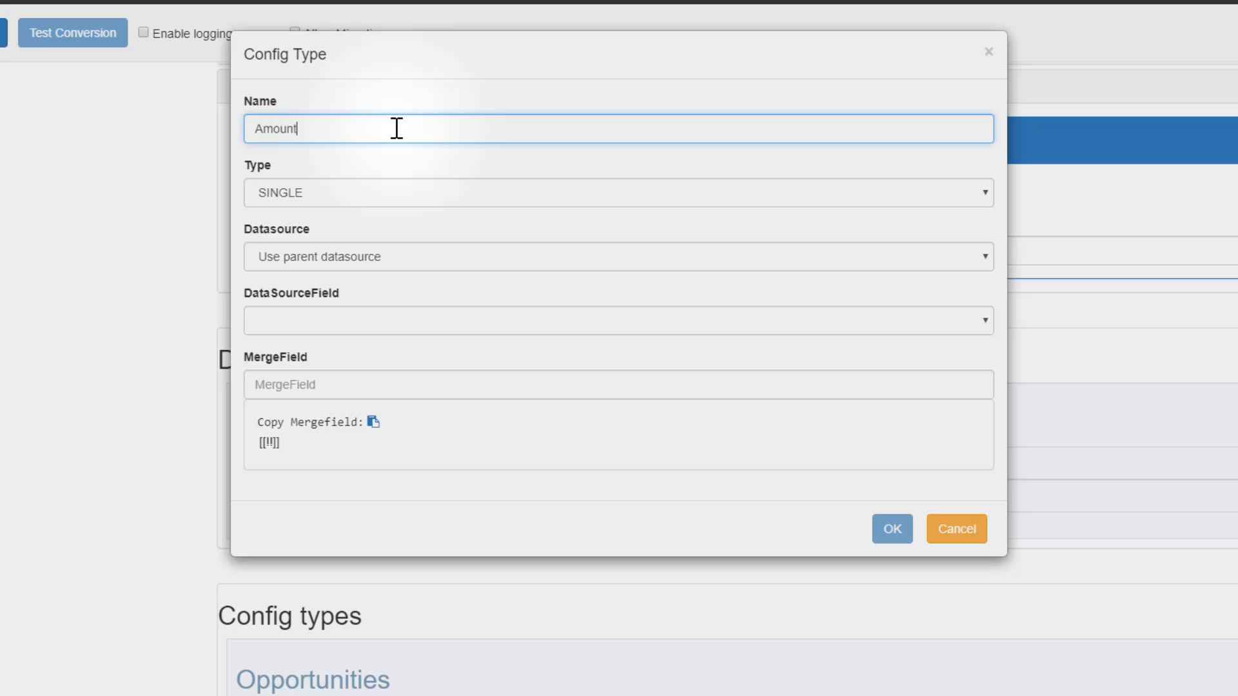
click(292, 323)
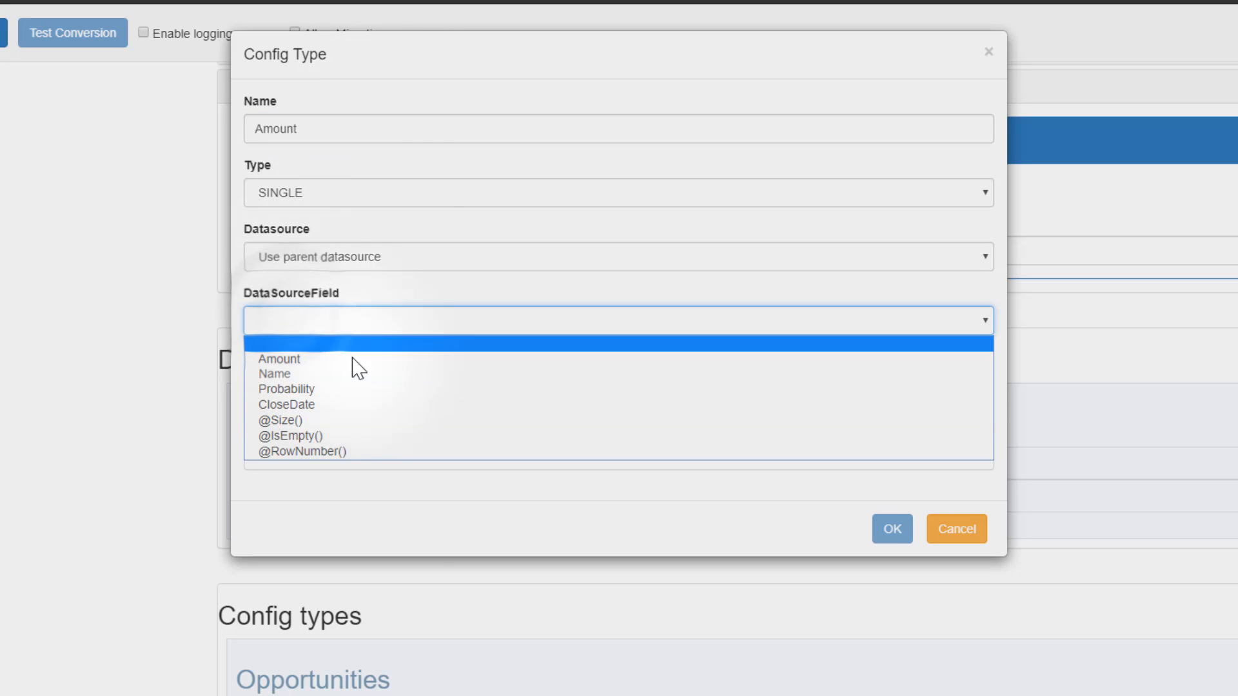
click(359, 369)
click(319, 494)
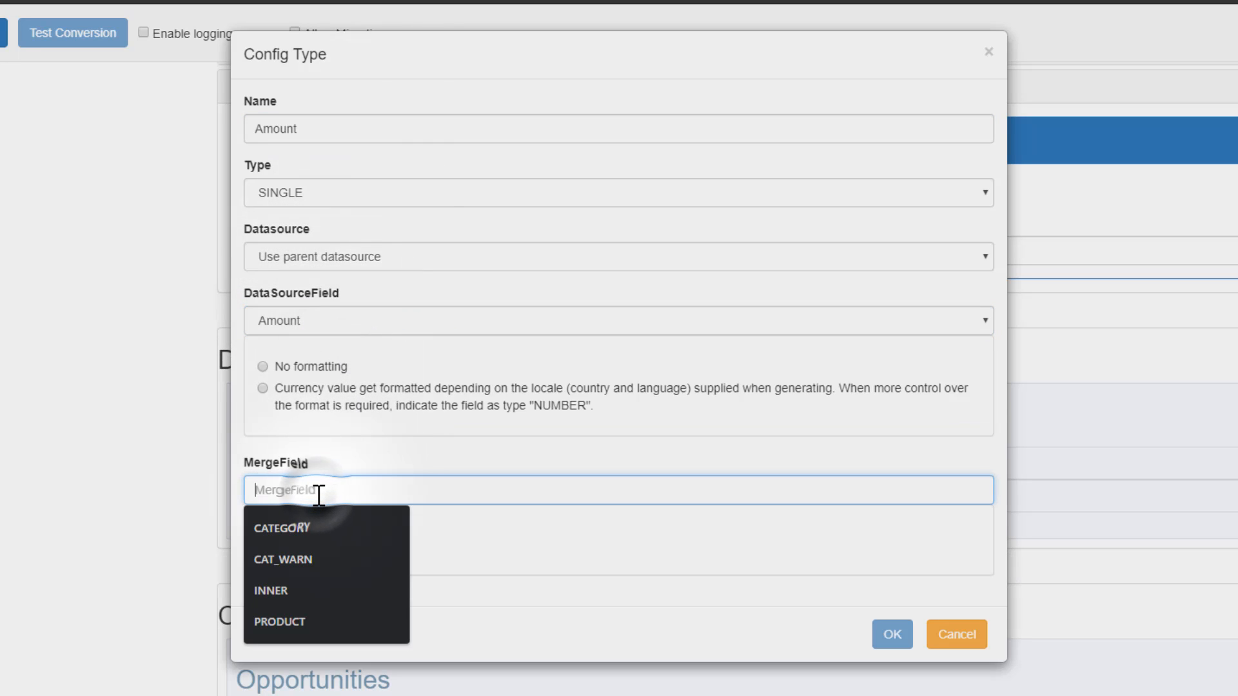
text(AM)
key(Down)
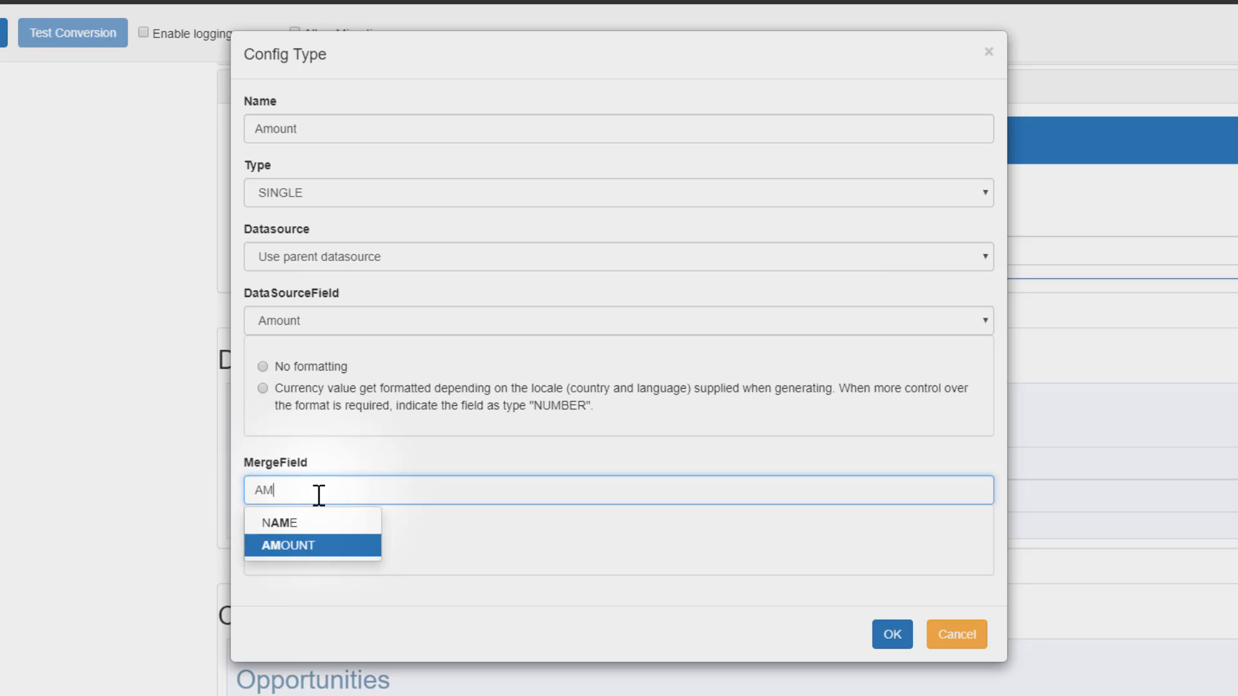
key(Return)
click(835, 537)
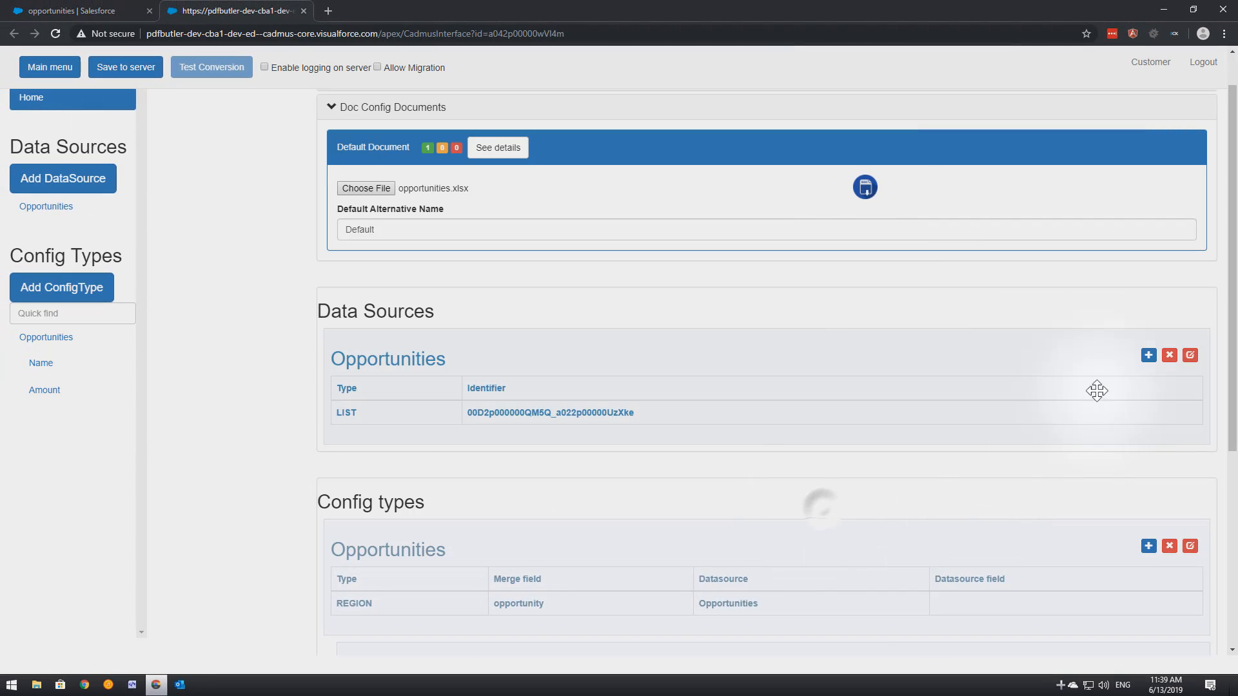
- Add a child config type Probability under the Opportunities config type, using data source field Probability and merge field PROB
scroll(1095, 405, down, 4)
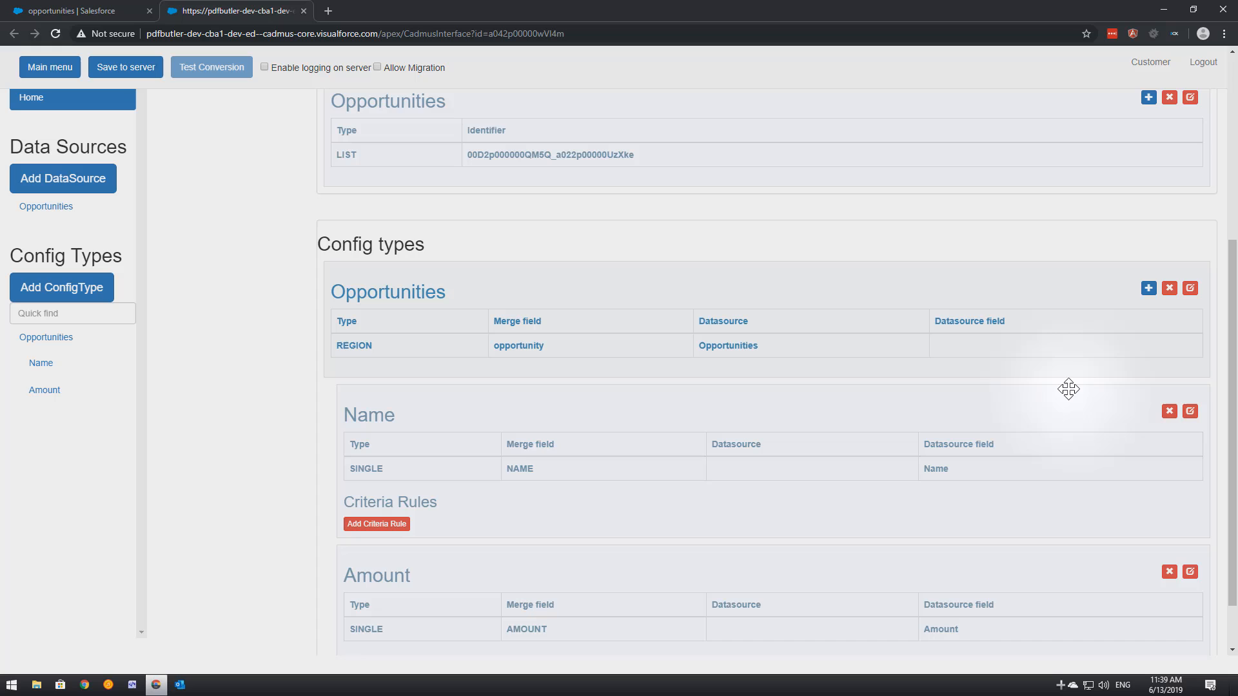
scroll(1096, 322, down, 1)
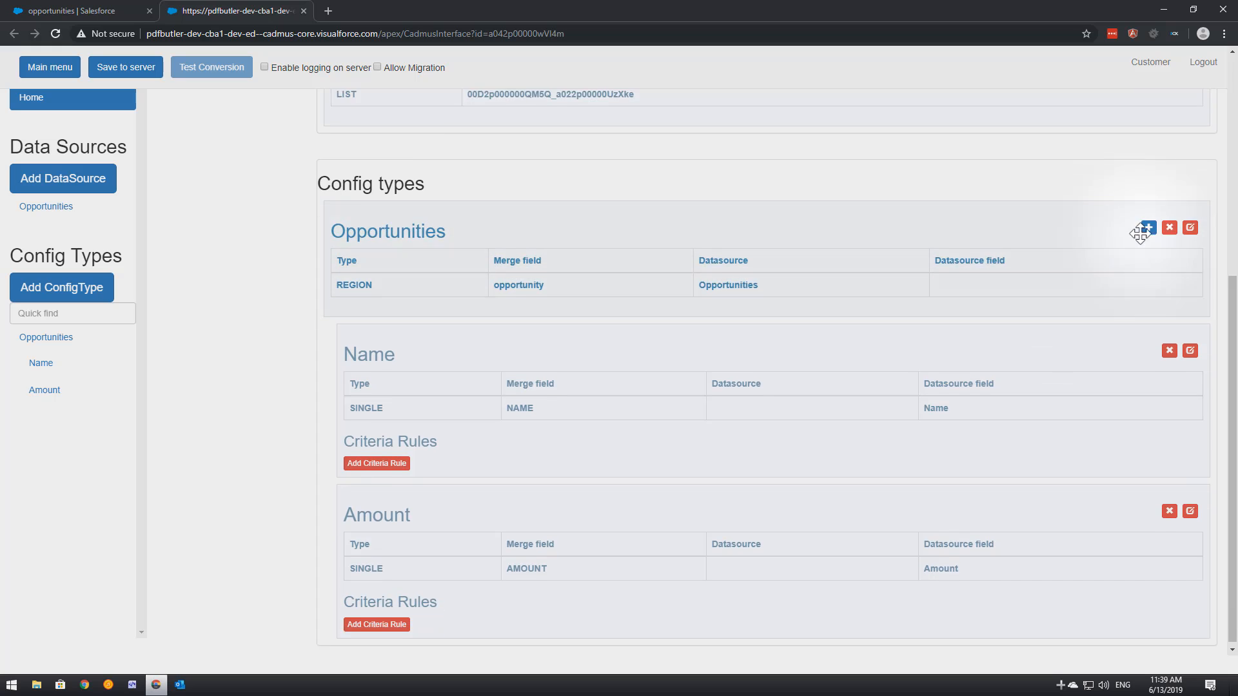
click(1148, 229)
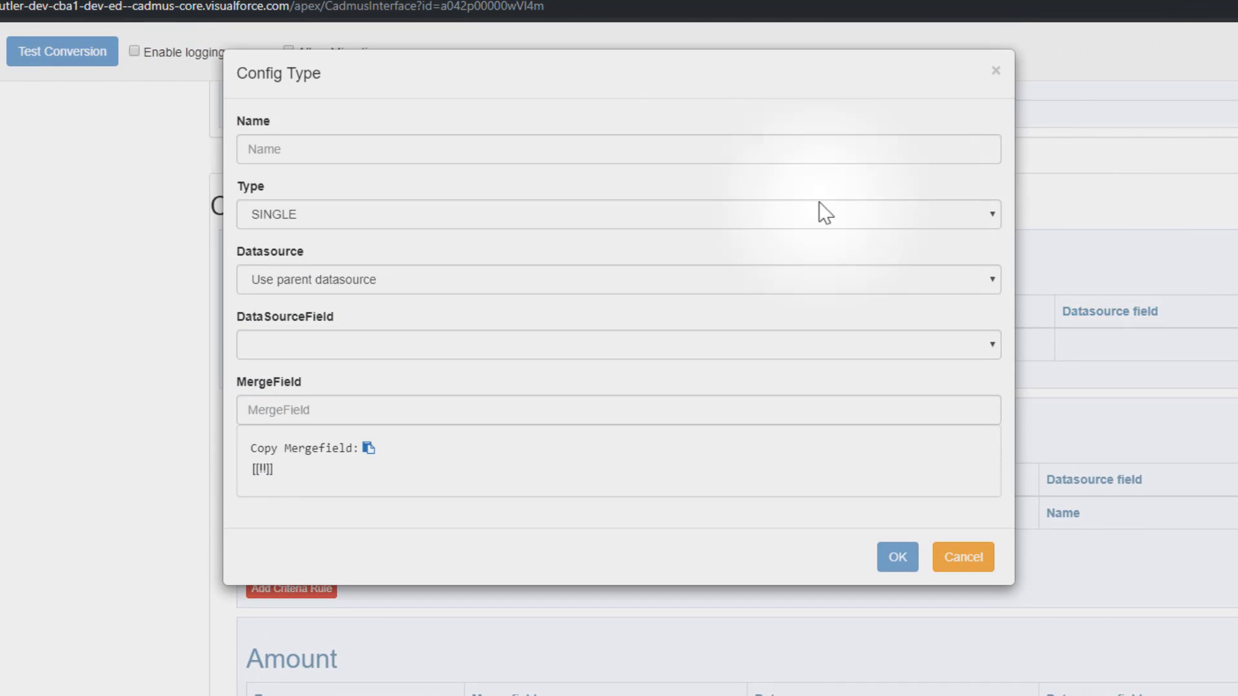
click(299, 144)
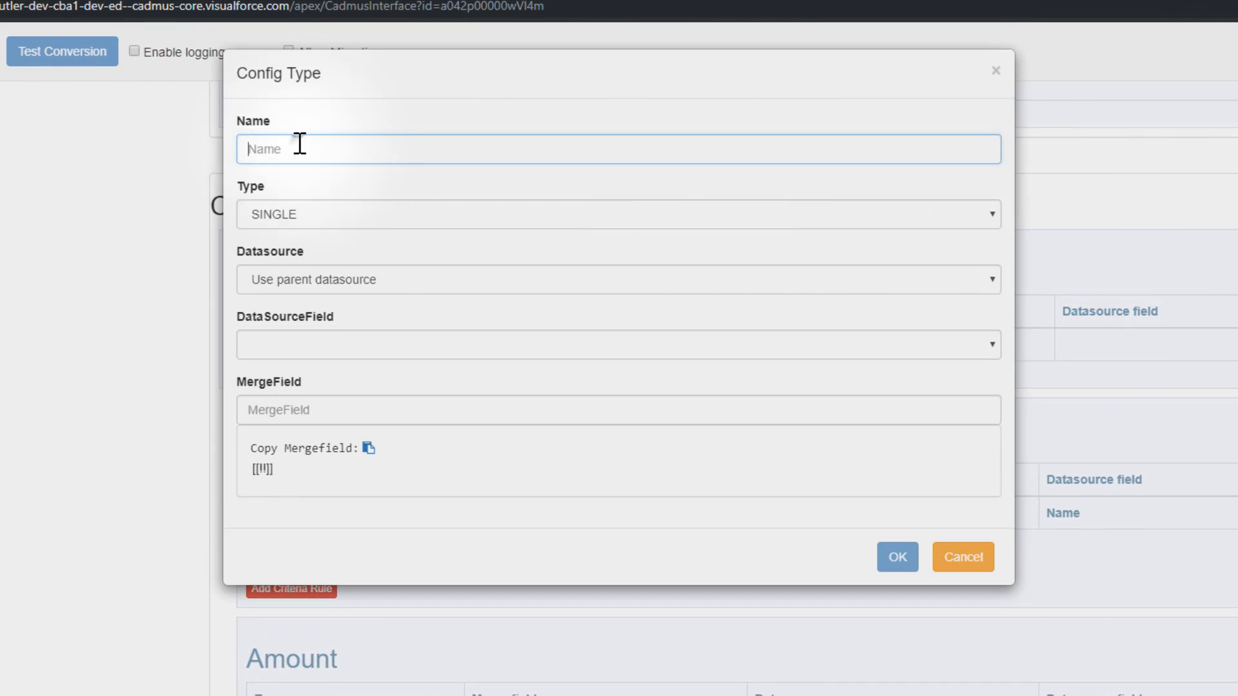
text(Probability)
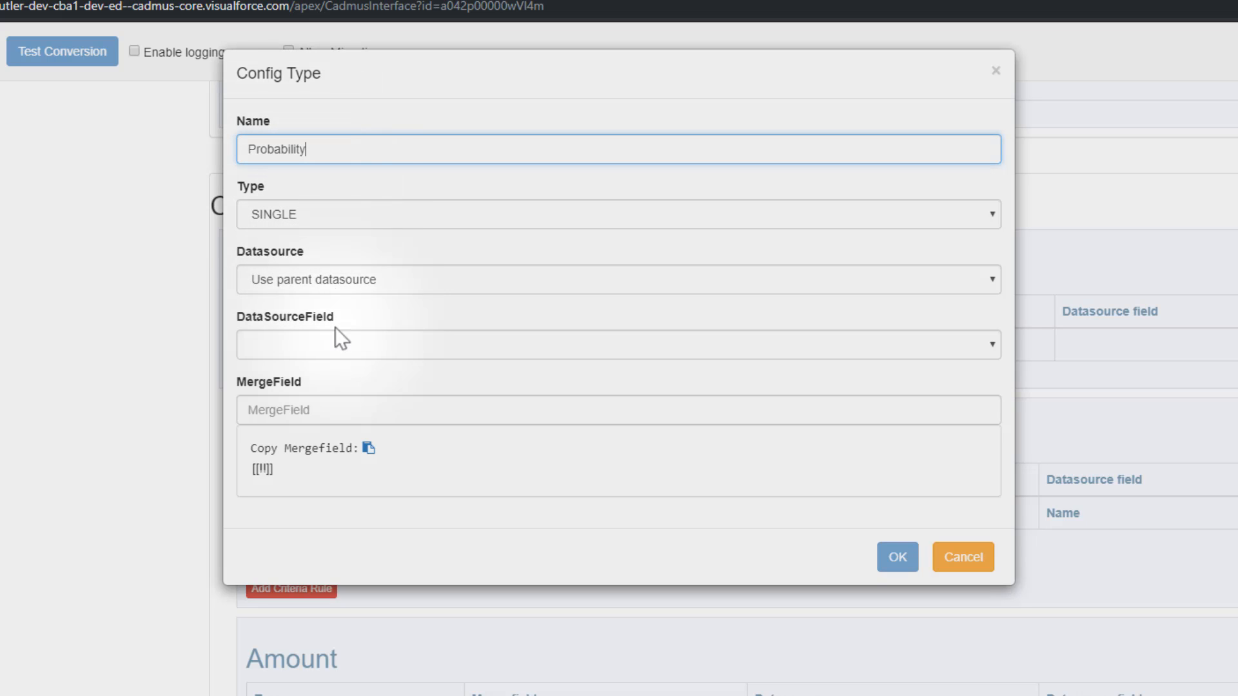
click(337, 345)
click(330, 416)
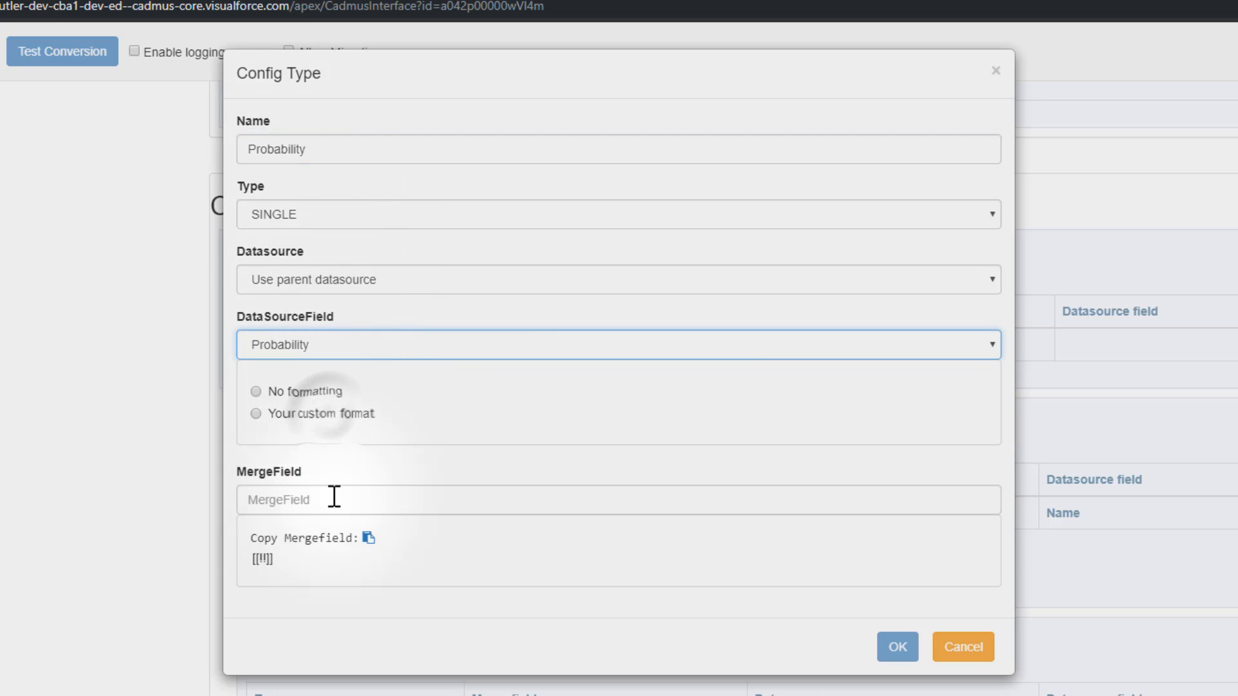
click(333, 498)
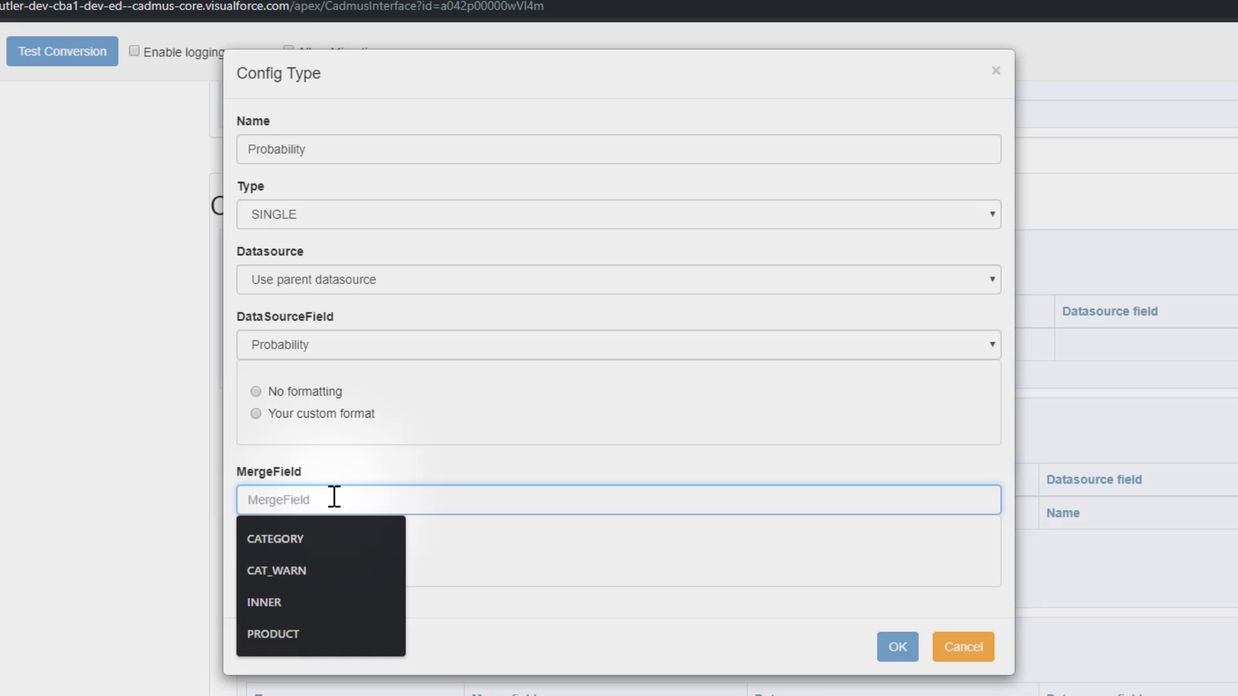
text(PRO)
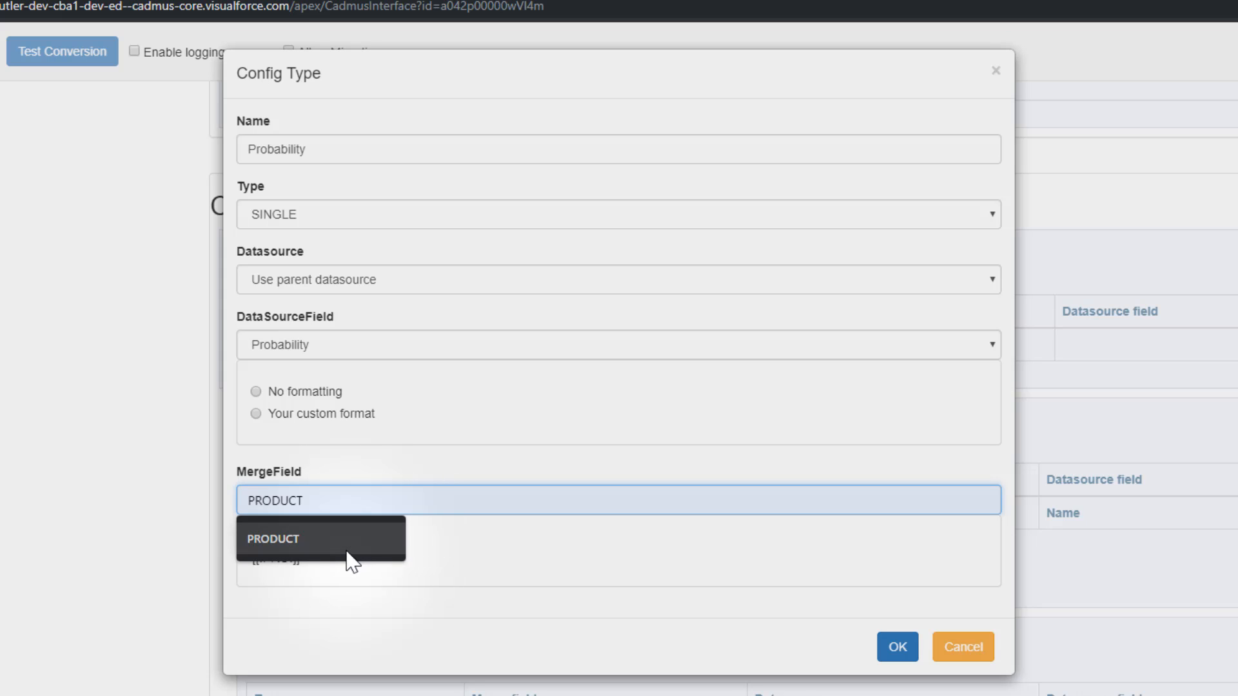
text(B)
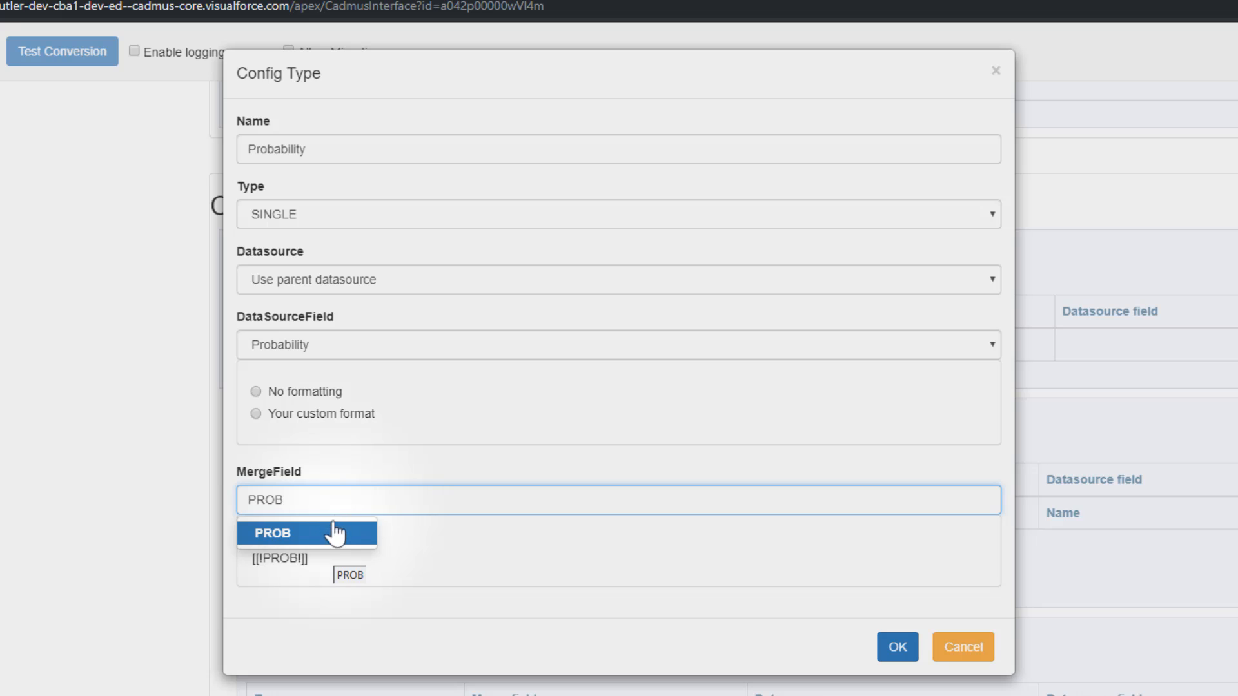
click(337, 533)
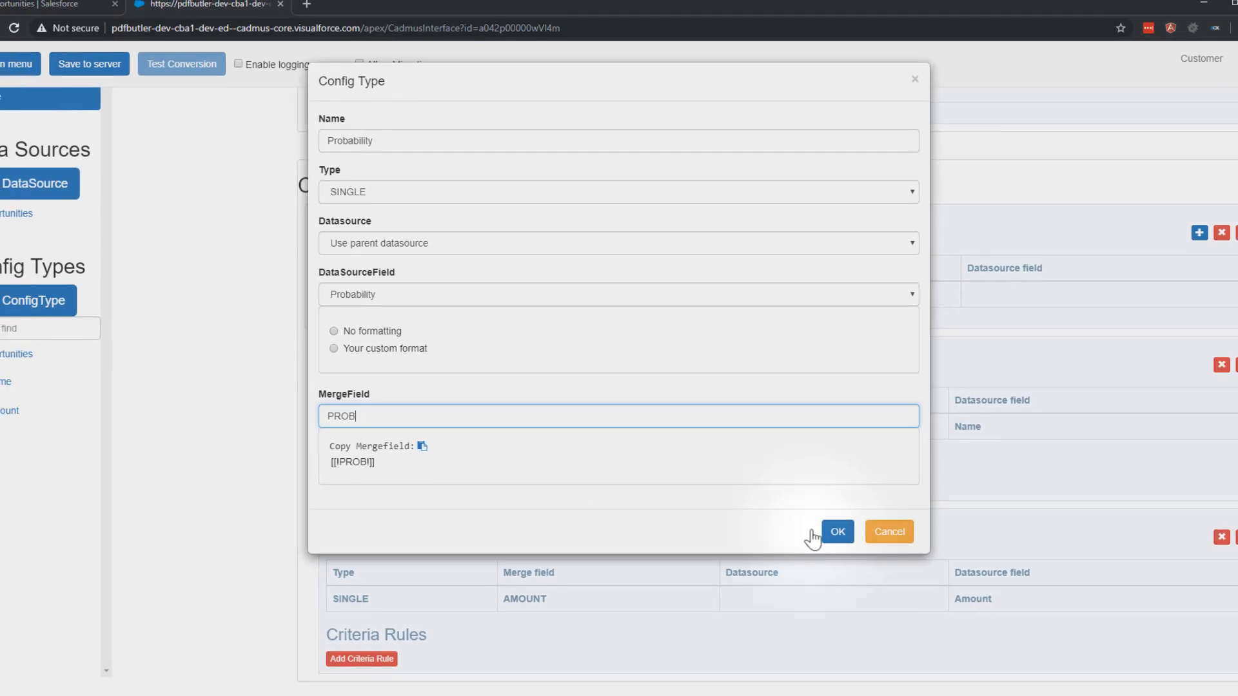
click(892, 638)
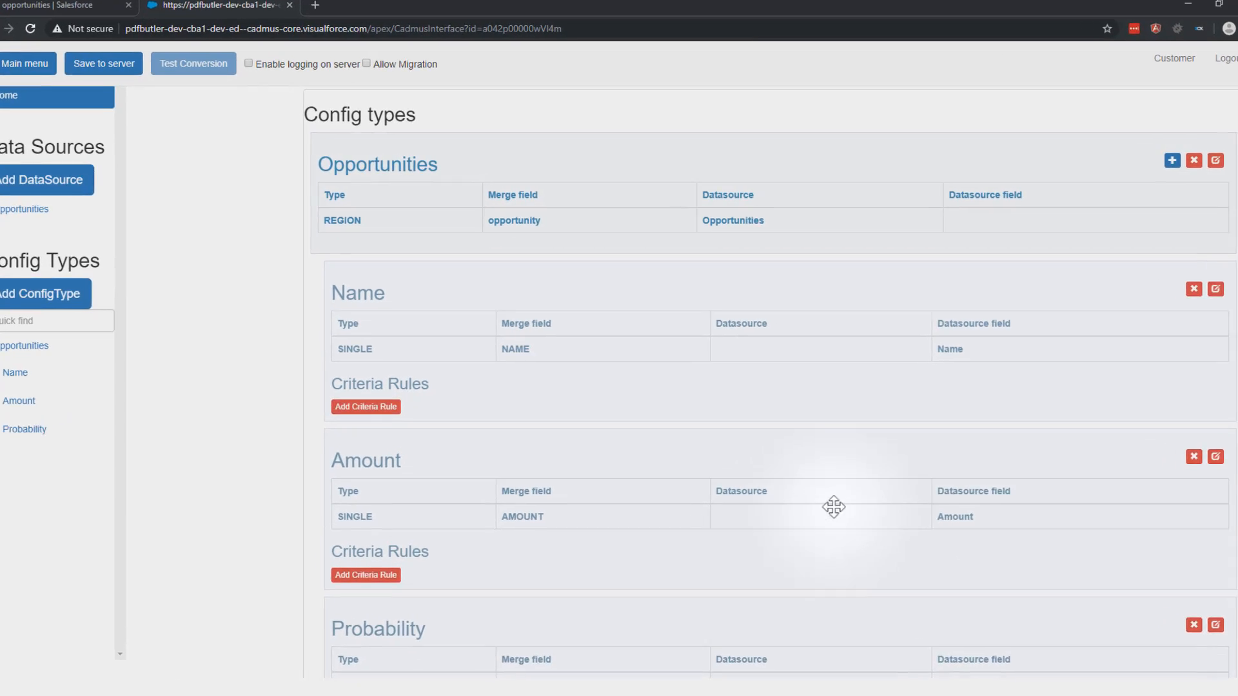
- Add a child config type Closing date under the Opportunities config type, using data source field CloseDate and merge field CLOSE
click(1149, 160)
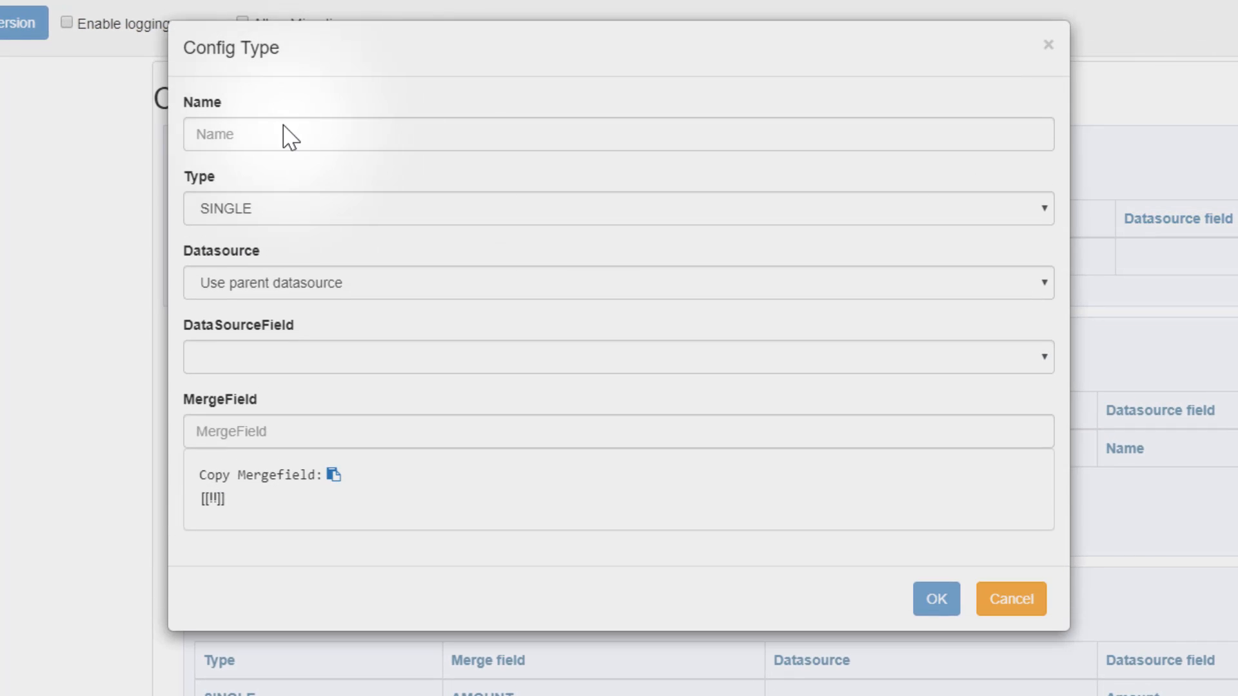
click(285, 126)
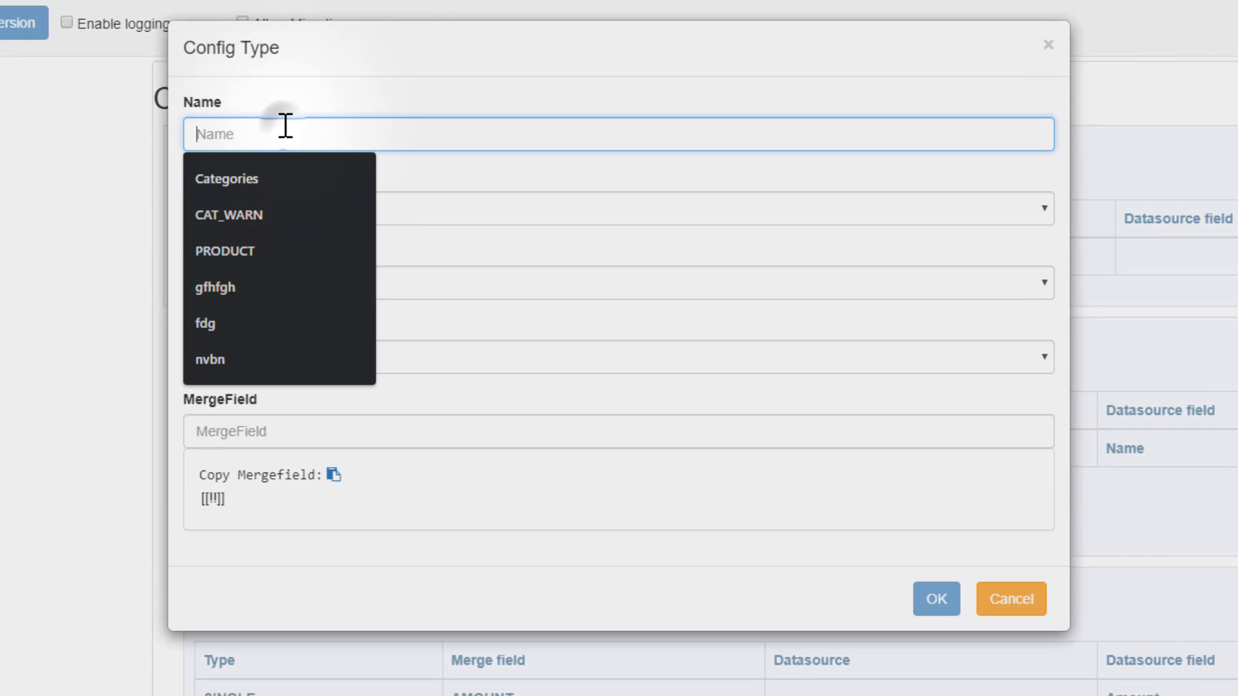
text(Closing )
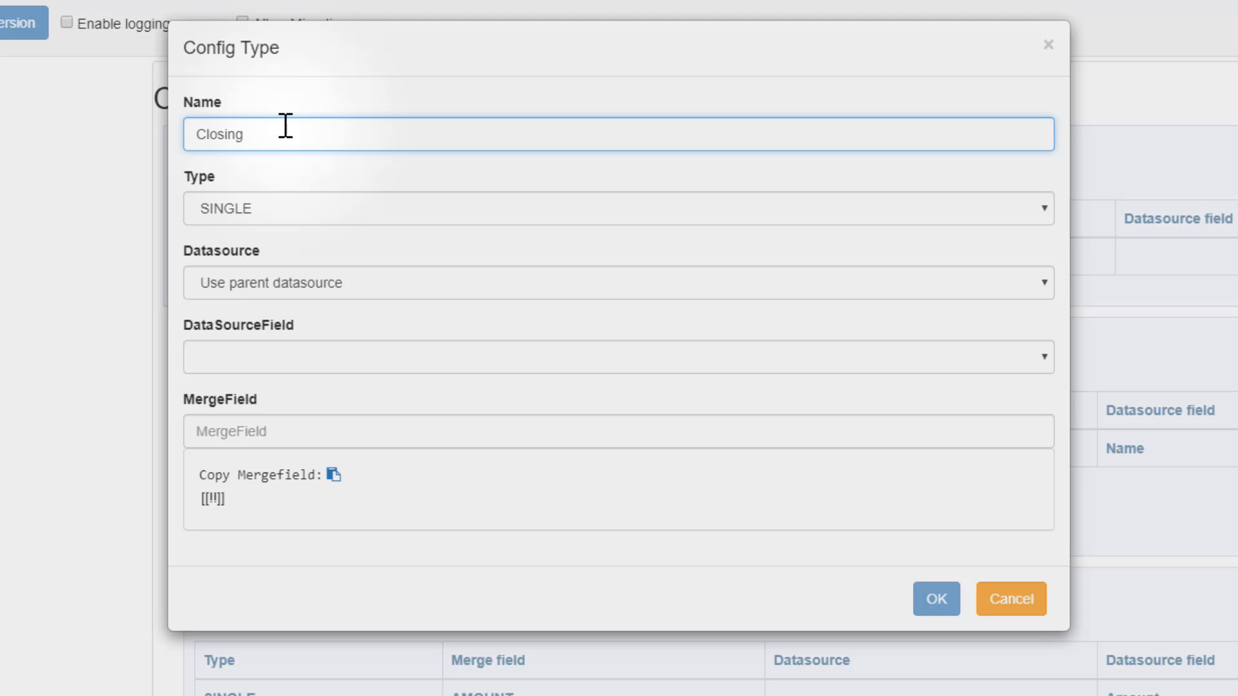
text(date)
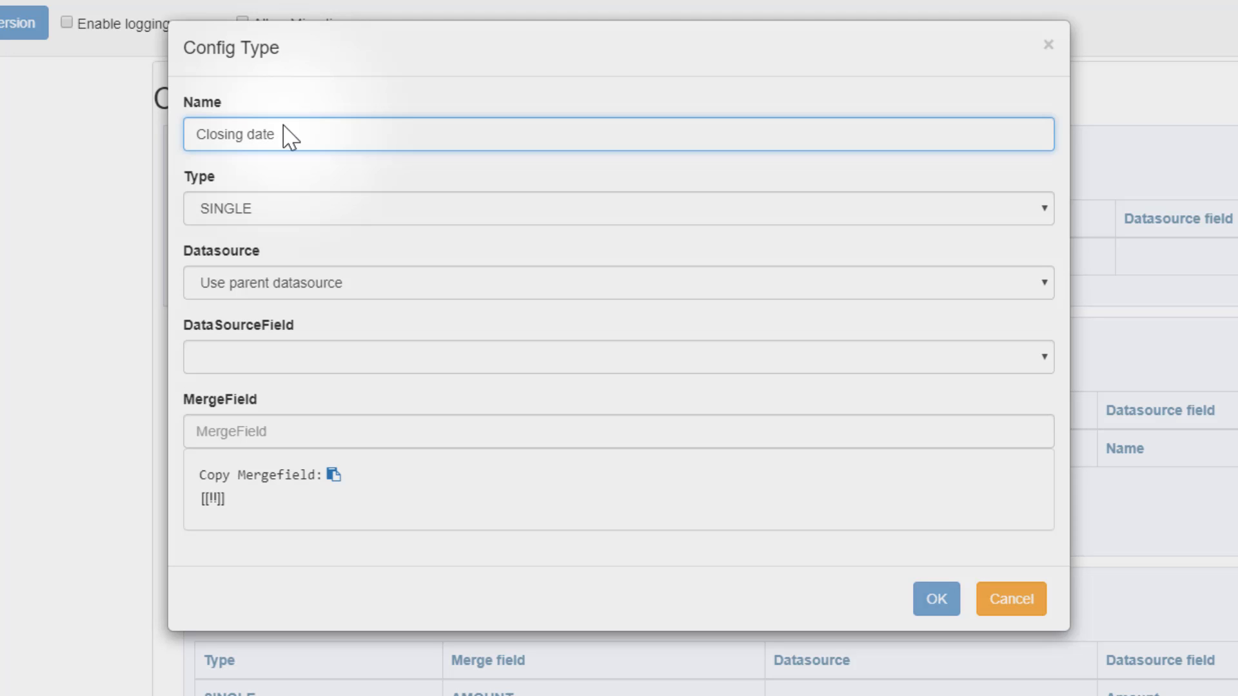
click(340, 363)
click(316, 453)
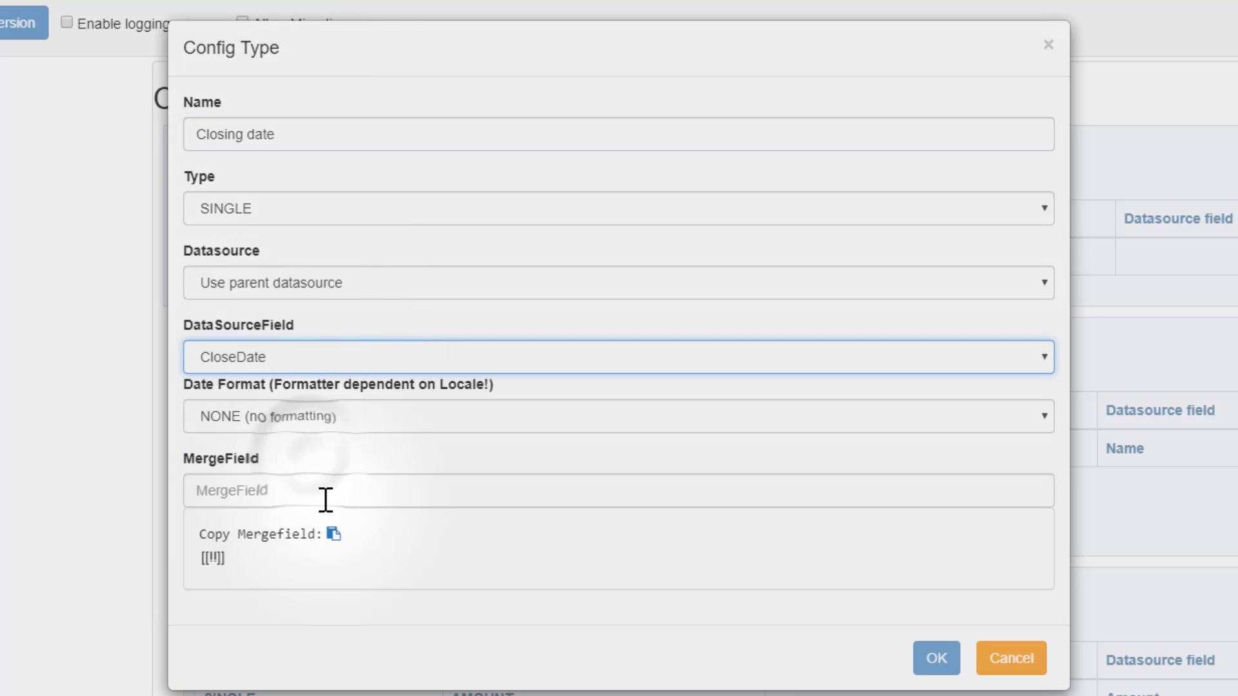
click(326, 501)
text(CLO)
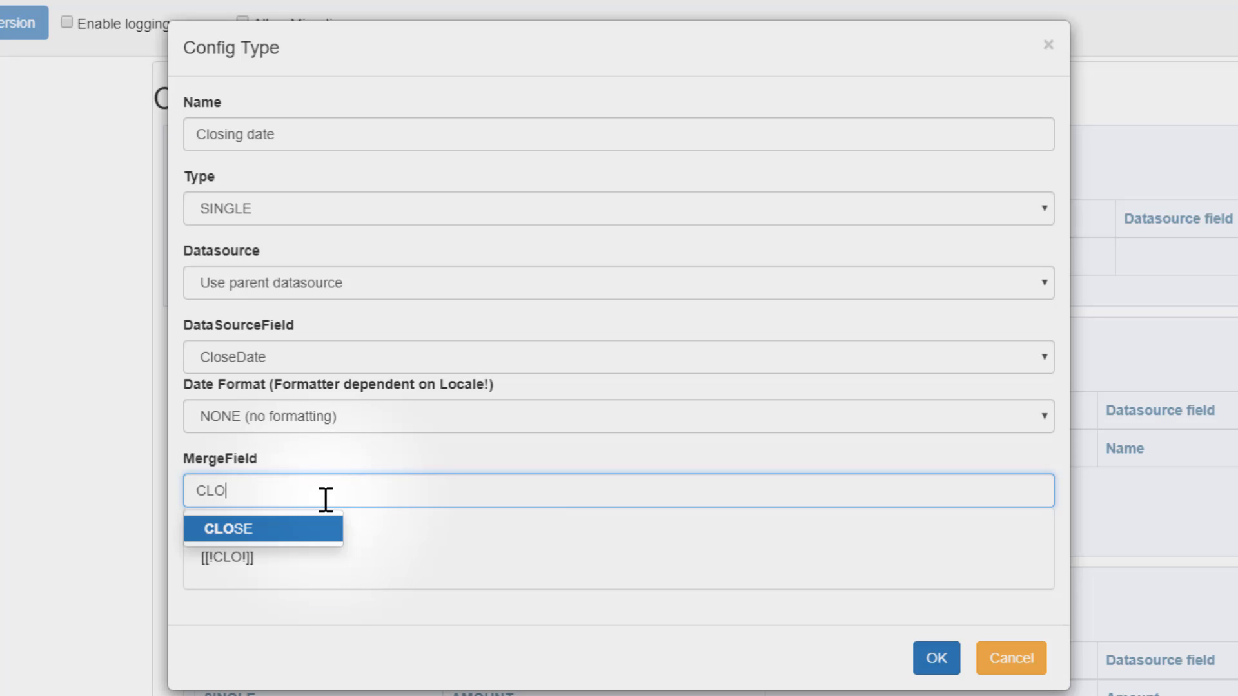
key(Return)
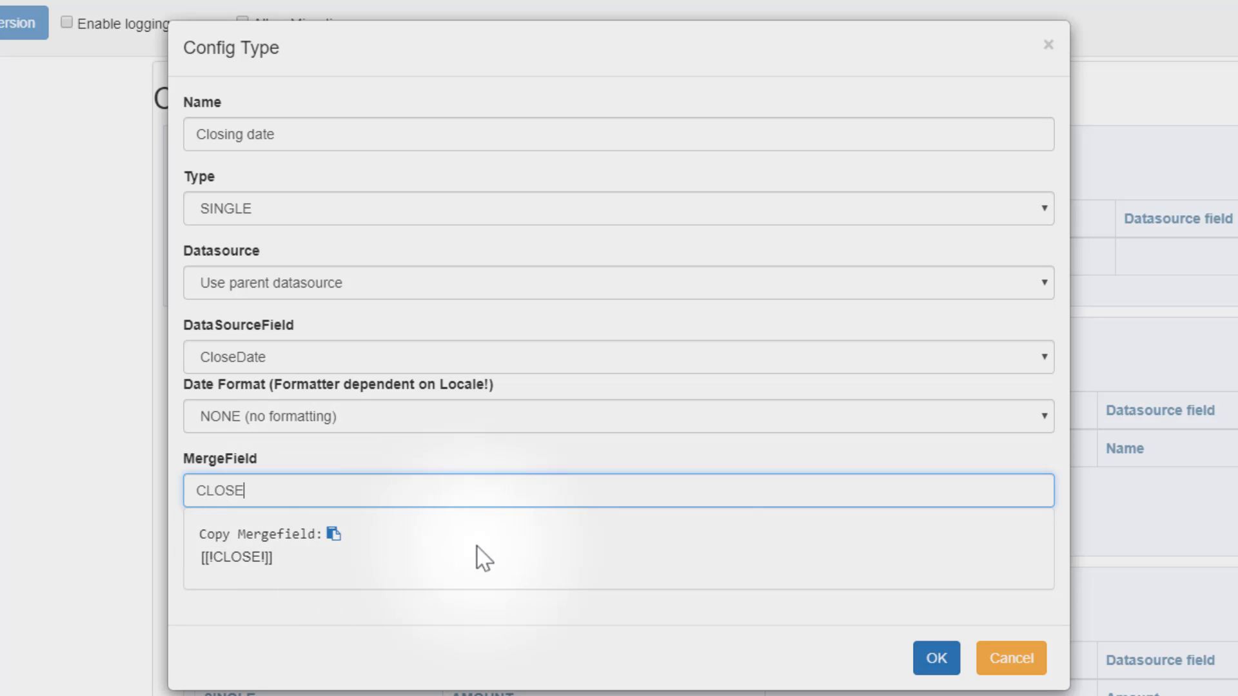
click(934, 655)
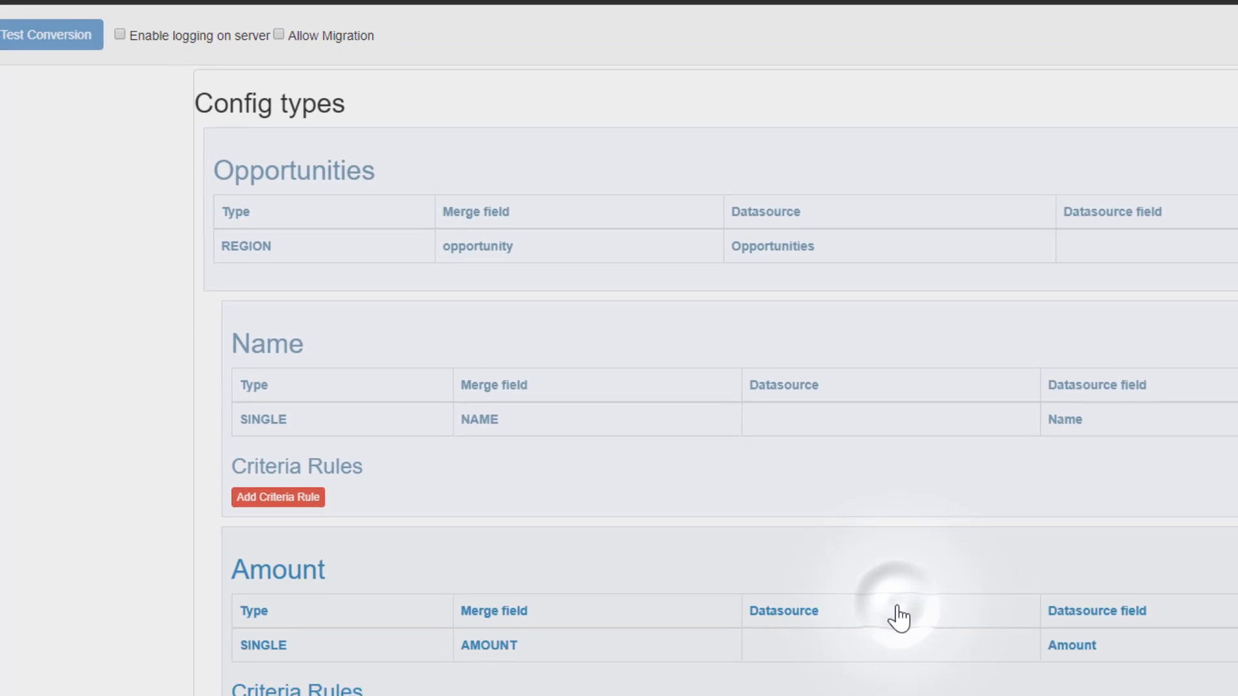
- Review the added config types, save the configuration to the server and close the configuration page
scroll(820, 478, down, 4)
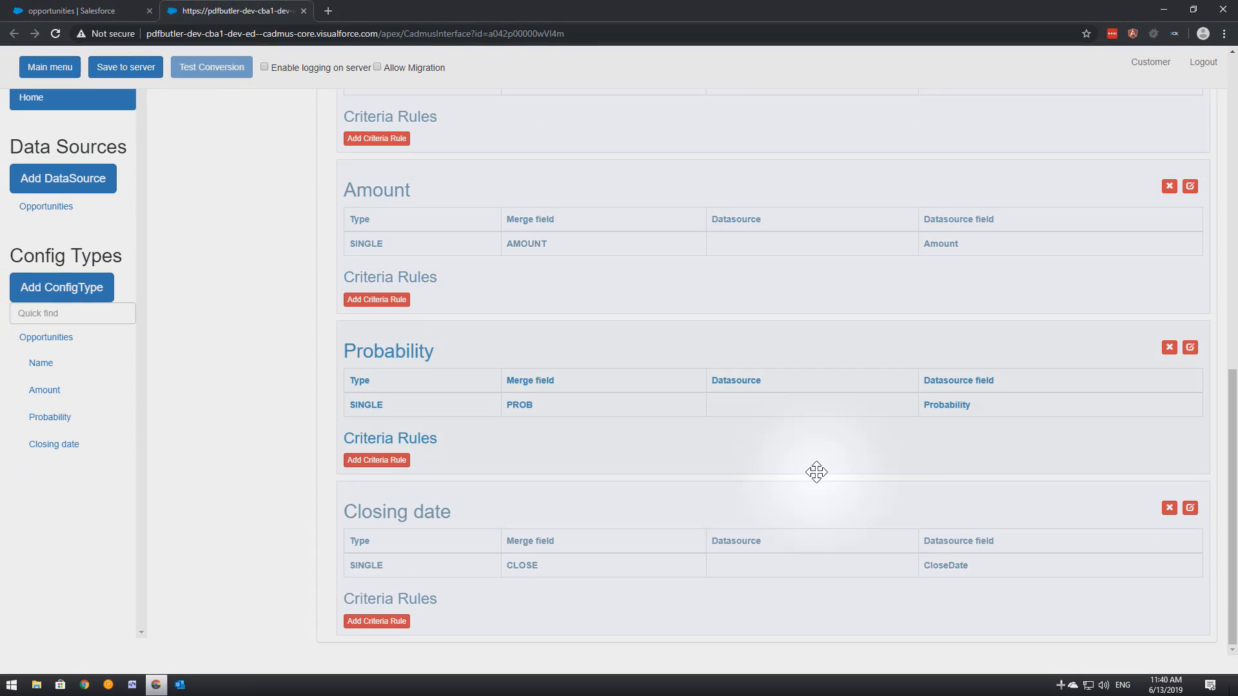
scroll(816, 473, up, 5)
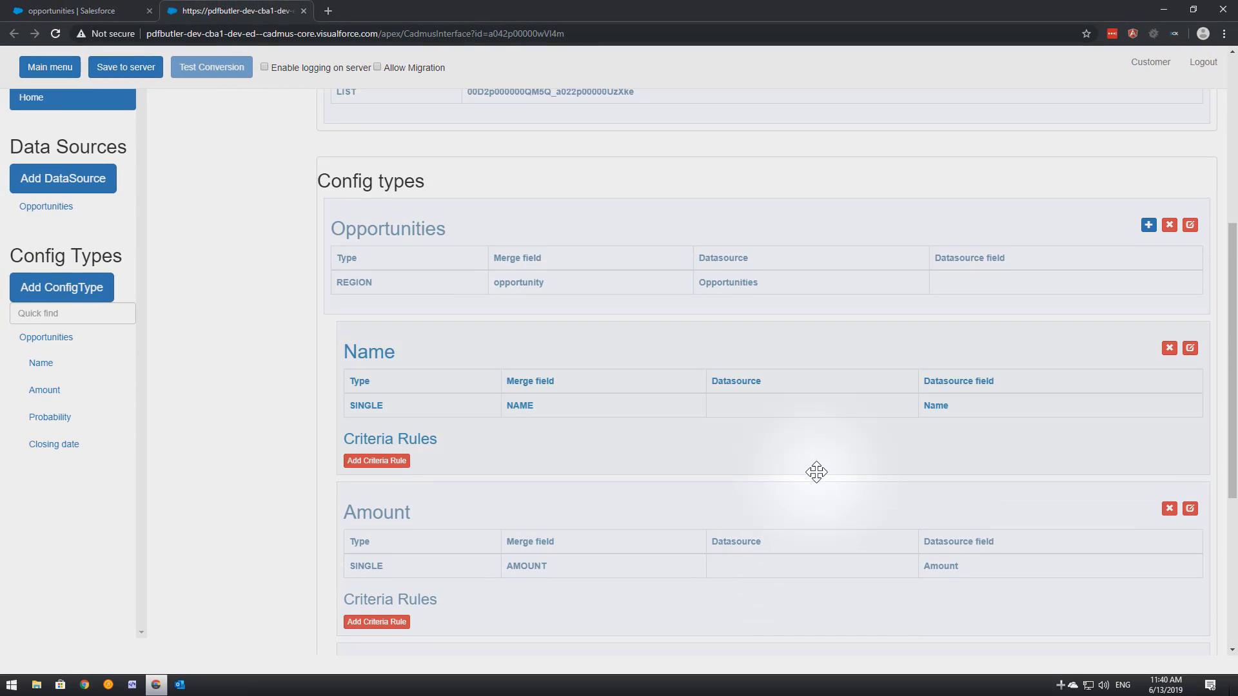
click(138, 68)
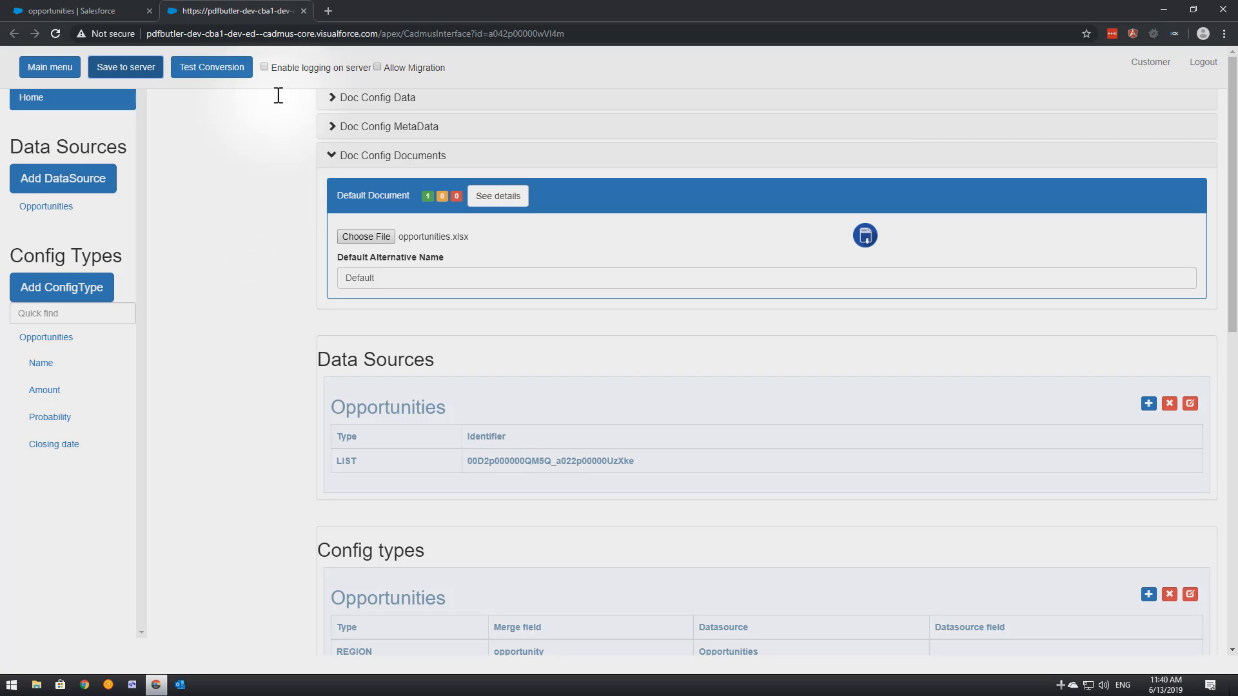
click(302, 12)
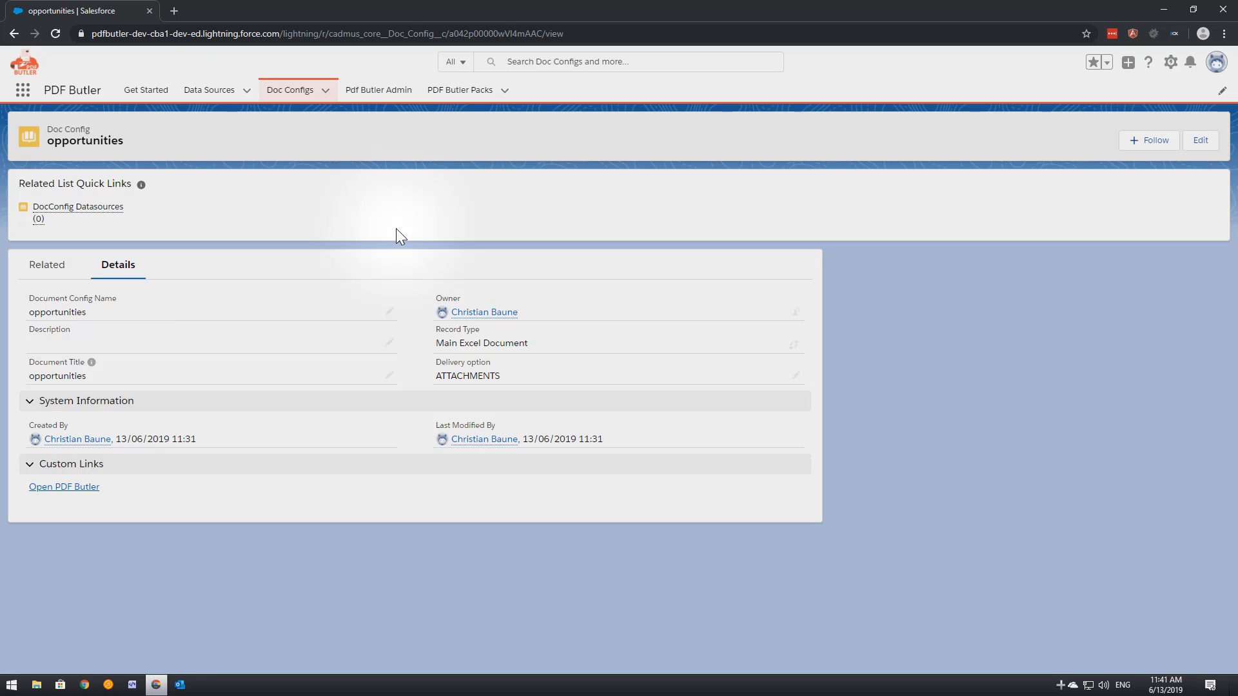
- Open the Burlington Textiles Weaving Plant Generator record from the recently viewed opportunities
click(24, 93)
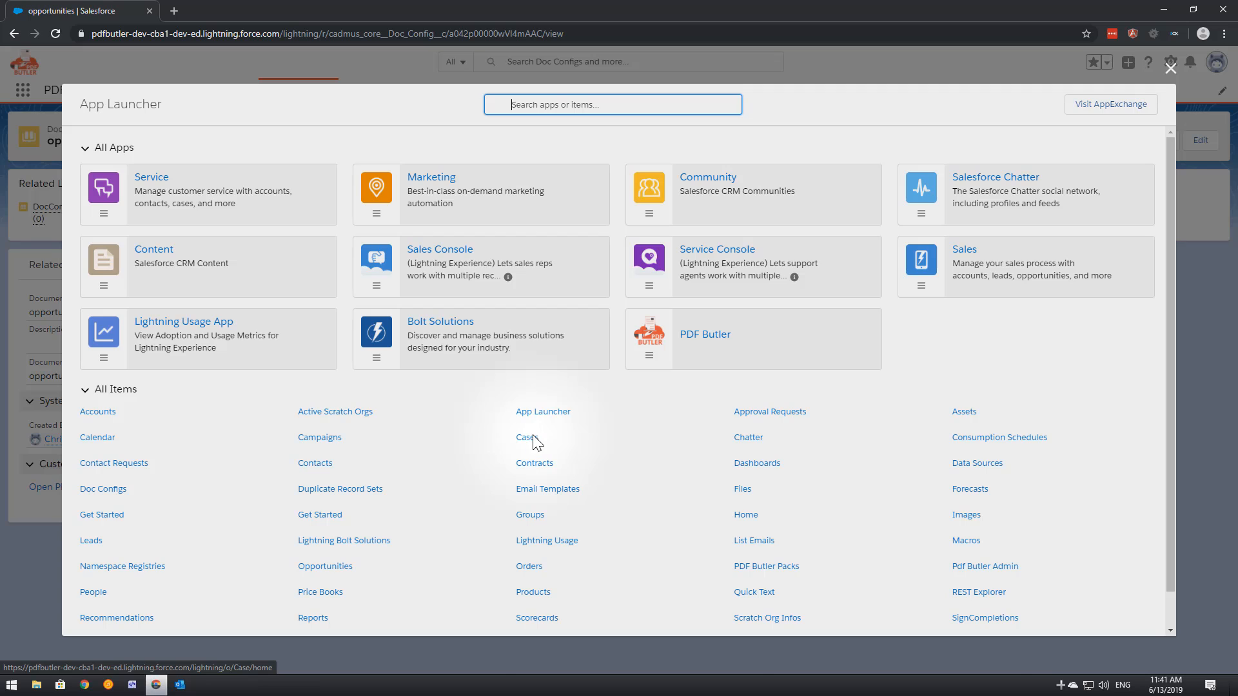
click(336, 567)
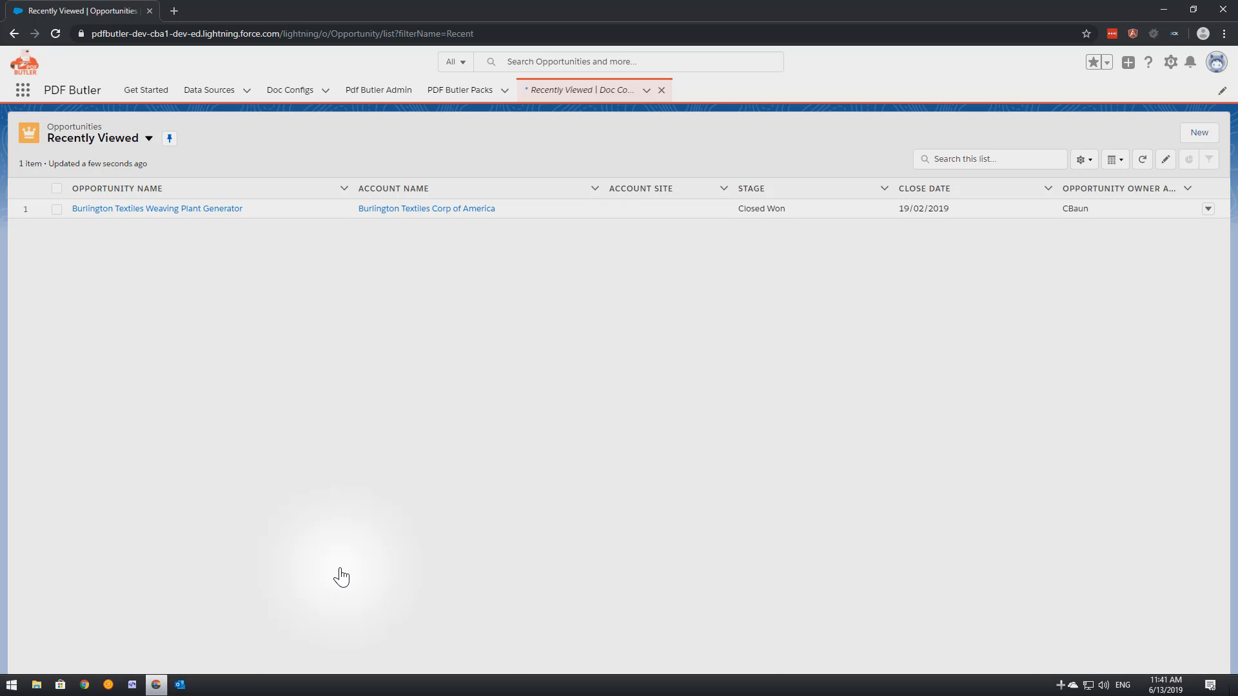
click(122, 210)
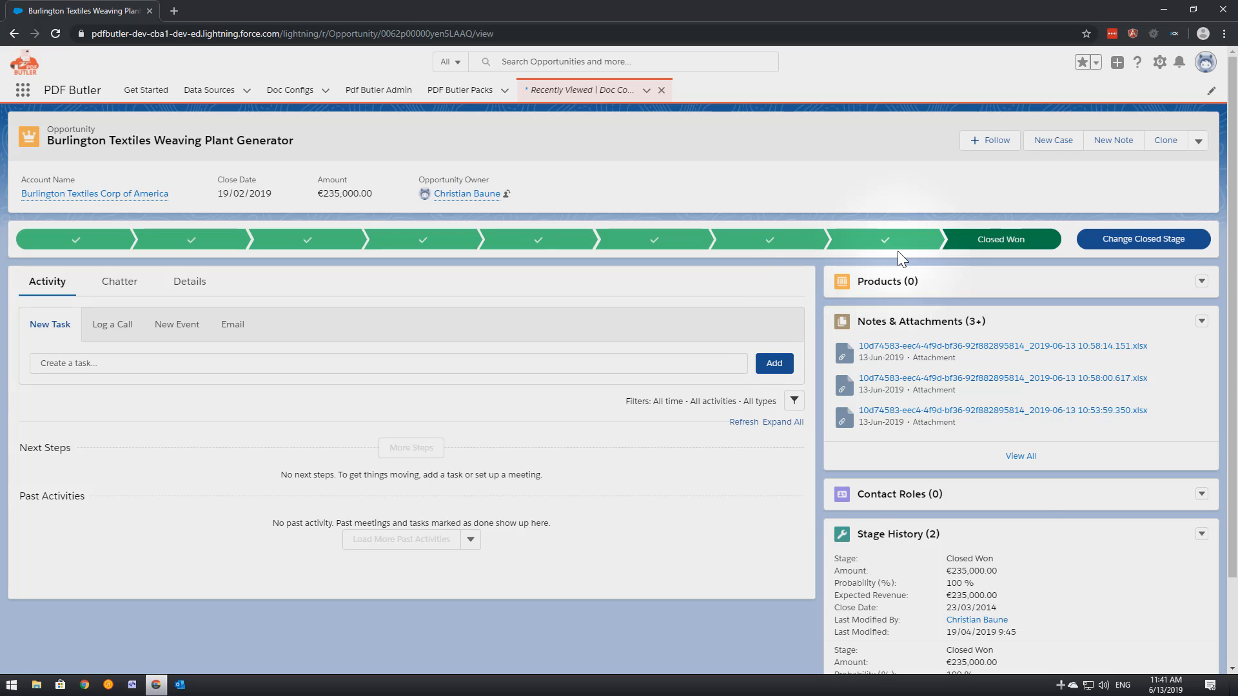
- Edit the opportunity record page and add the PDF Butler DocConfigs component above Data.com Insights in the sidebar column
click(1158, 64)
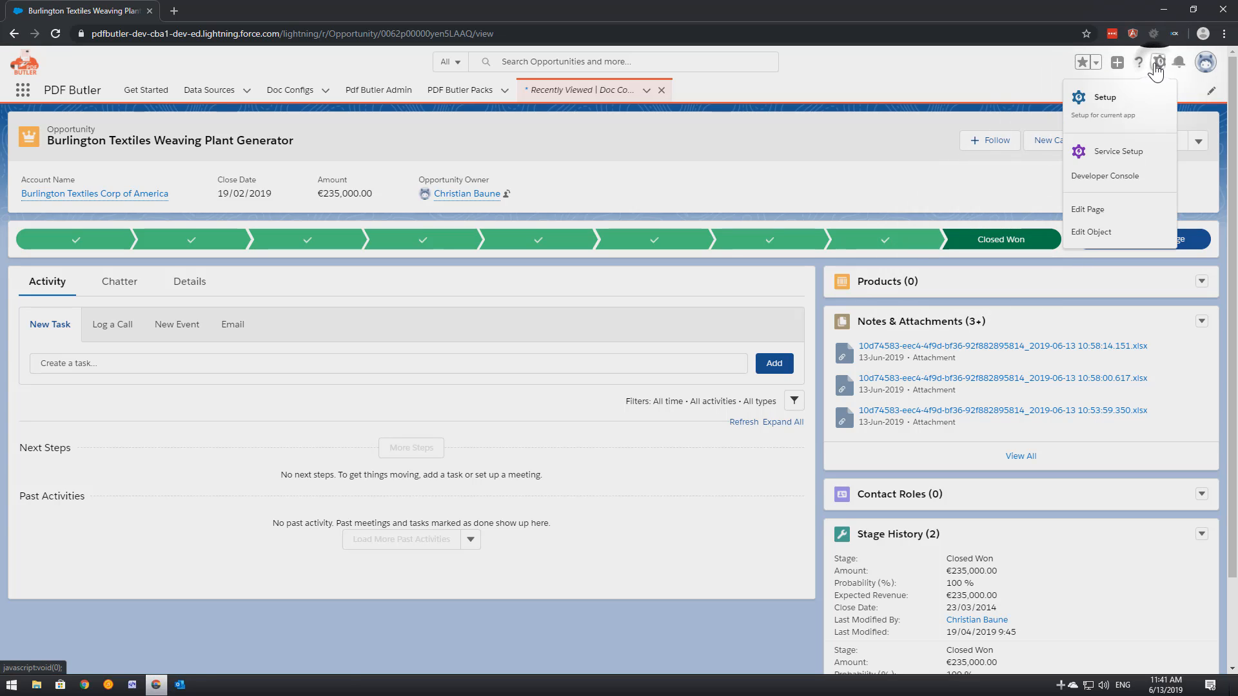
click(1116, 212)
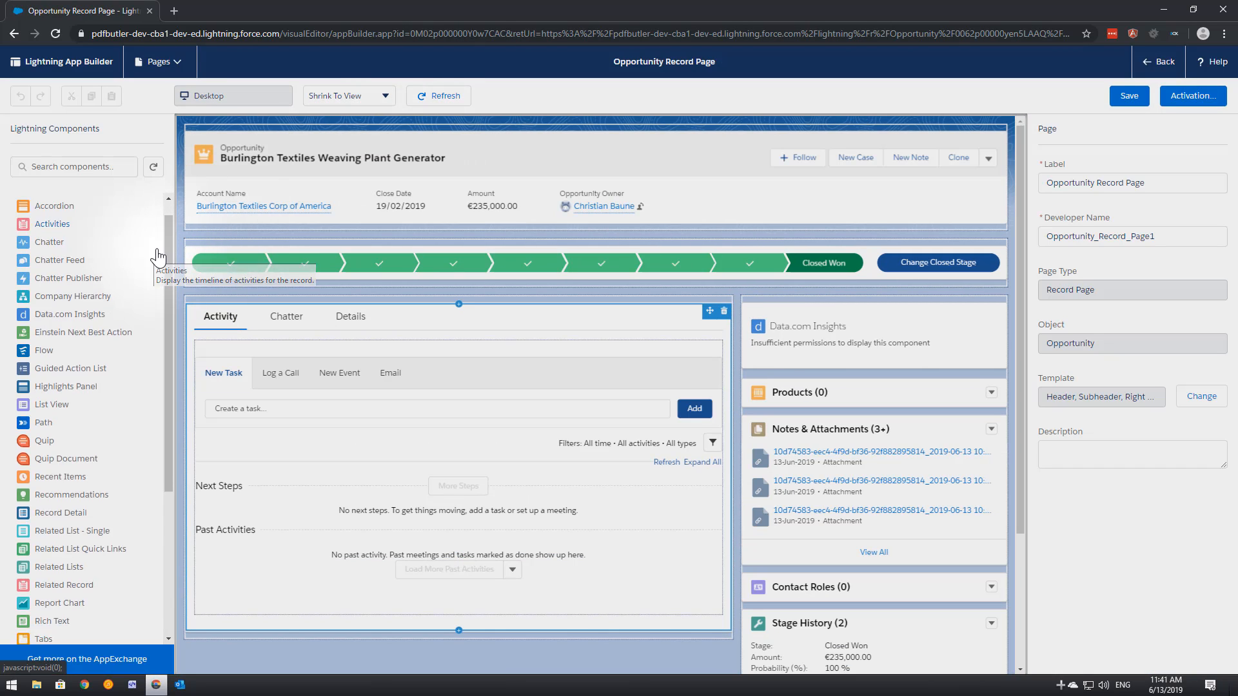
scroll(157, 258, down, 3)
scroll(159, 276, down, 1)
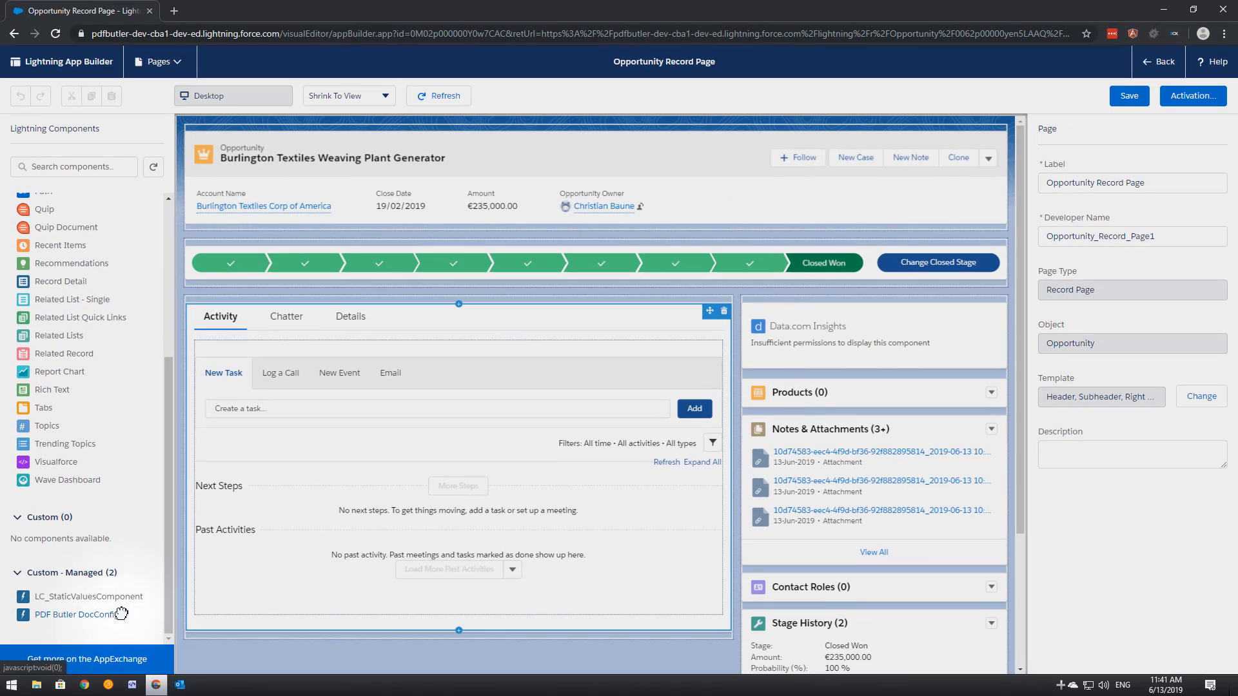
drag(121, 613, 789, 322)
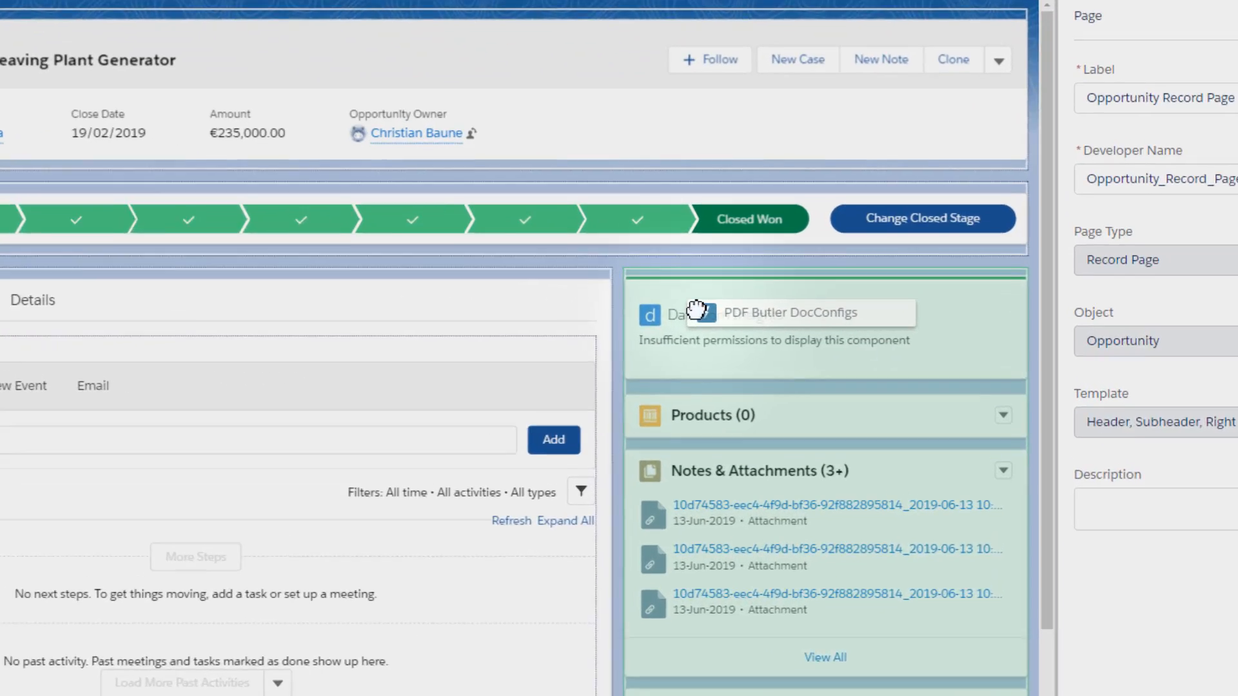
drag(697, 310, 684, 285)
drag(422, 226, 457, 236)
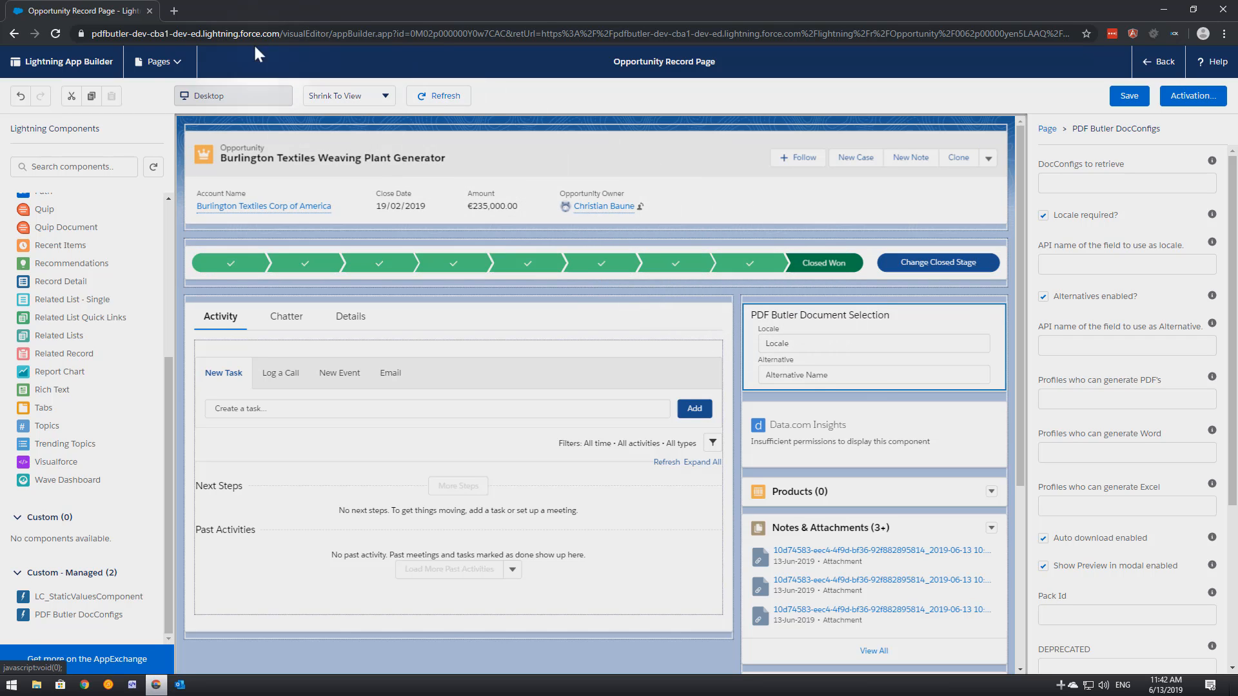
click(174, 11)
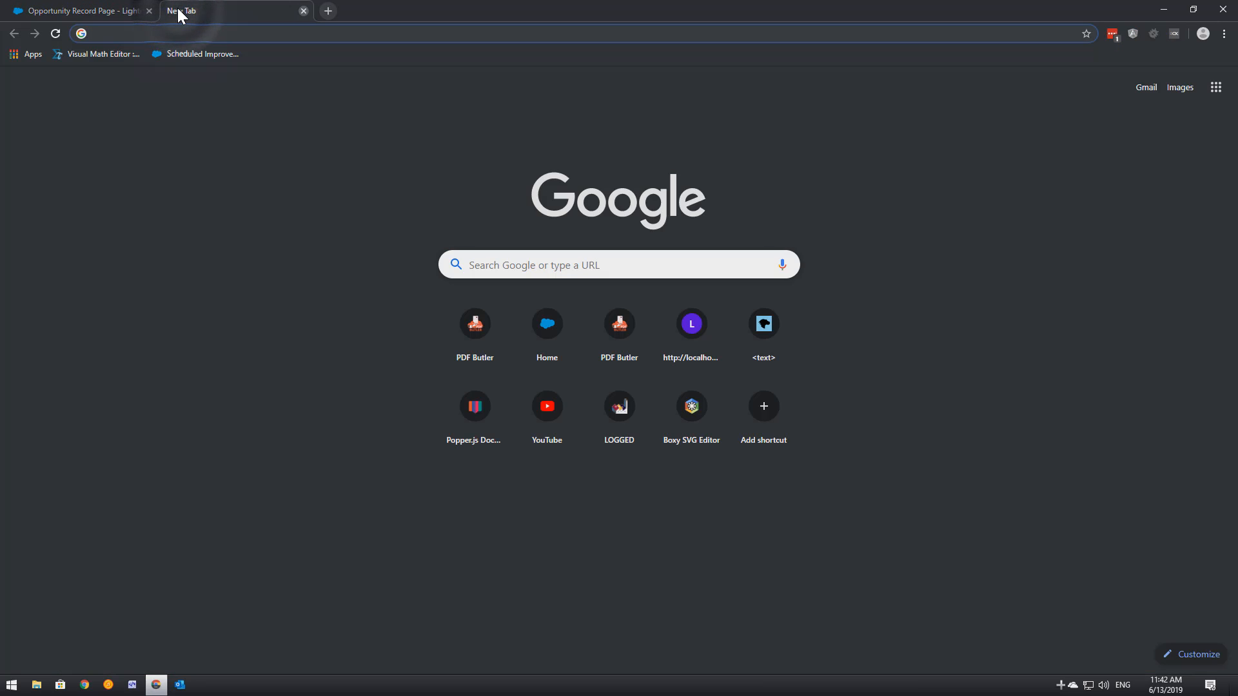
click(78, 11)
click(271, 34)
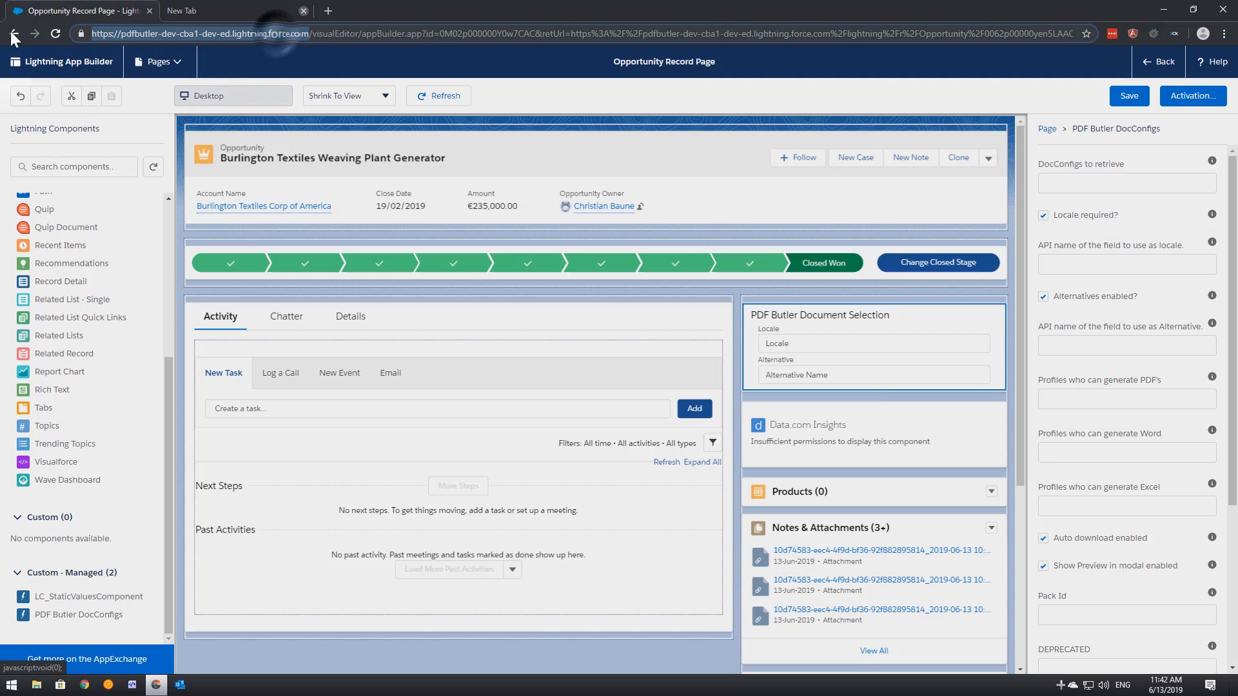
click(212, 18)
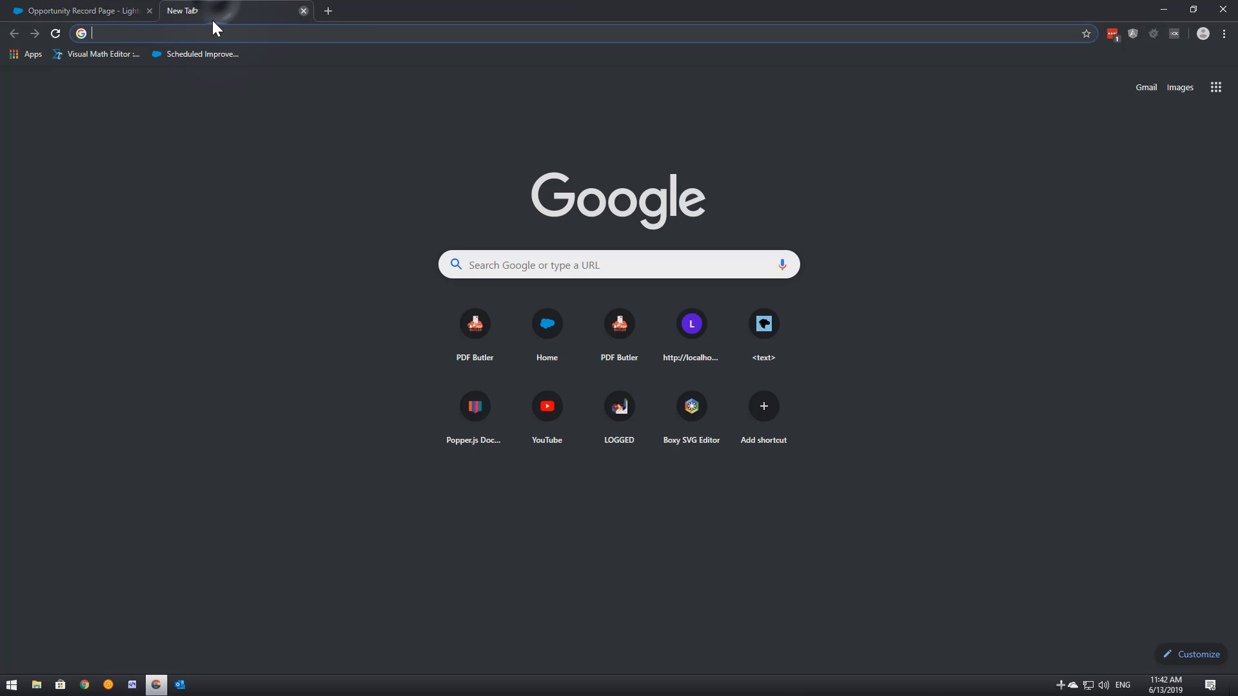
text(https://pdfbutler-dev-cba1-dev-ed.lightning.force.com)
key(Return)
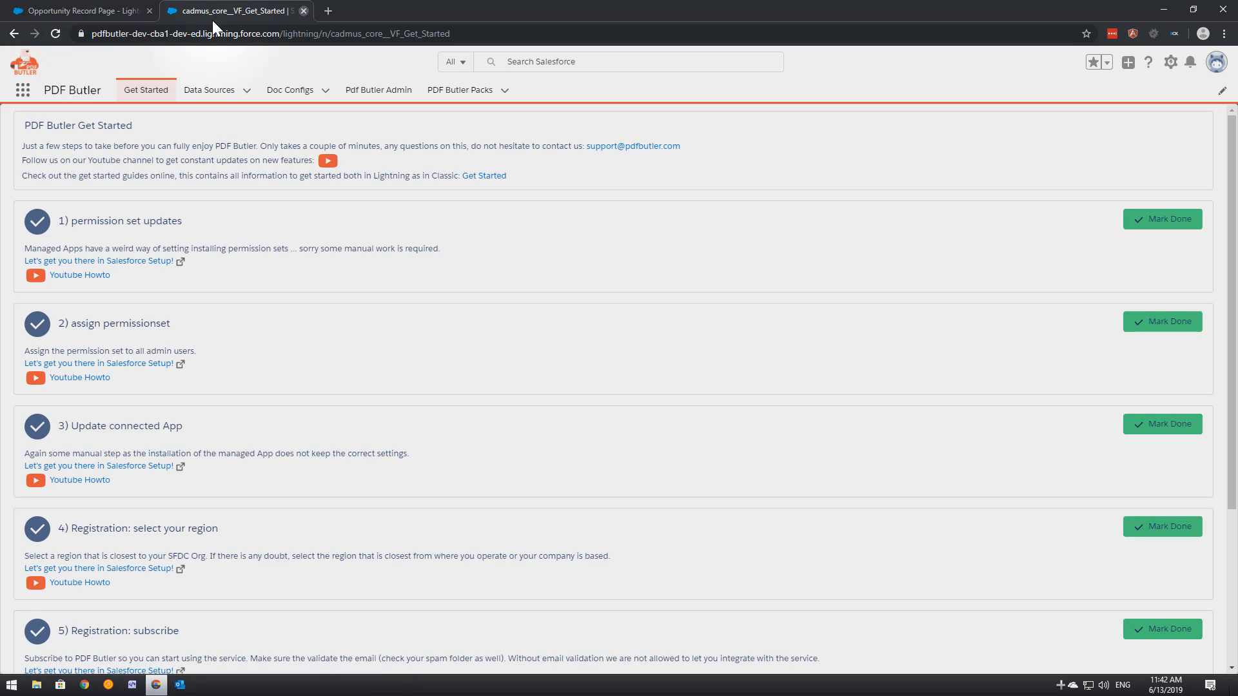
- Open the opportunities doc config and copy its record ID from the page address
click(291, 94)
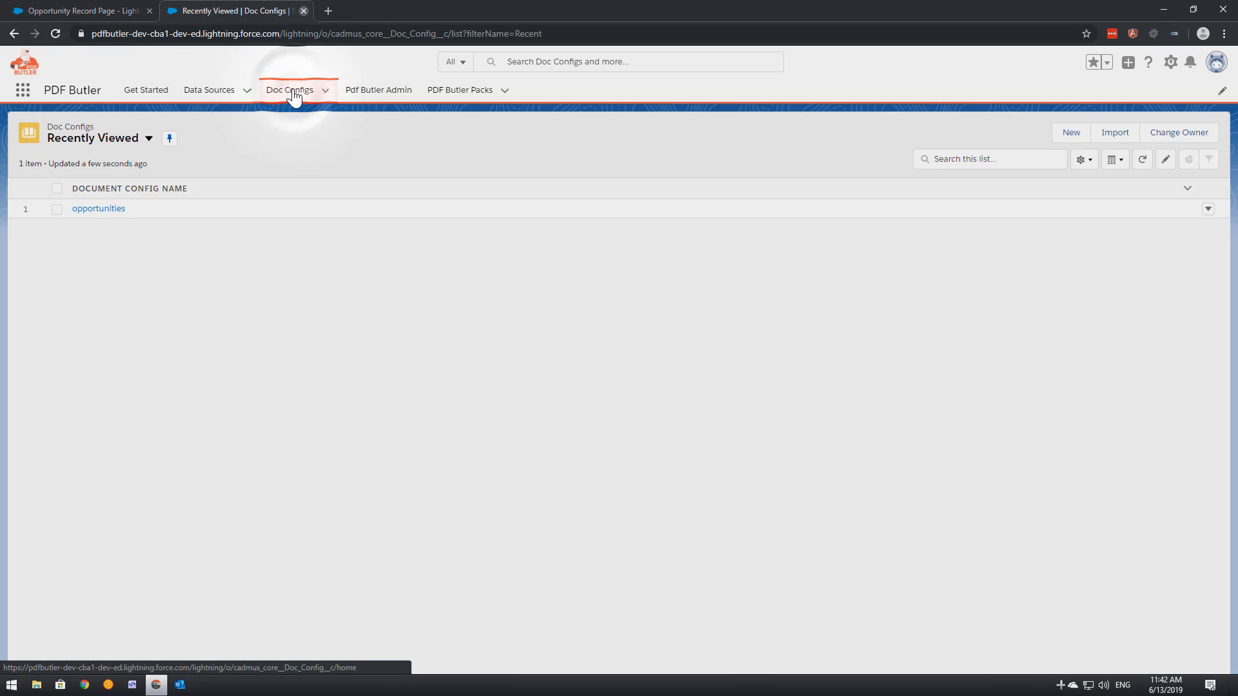
click(99, 209)
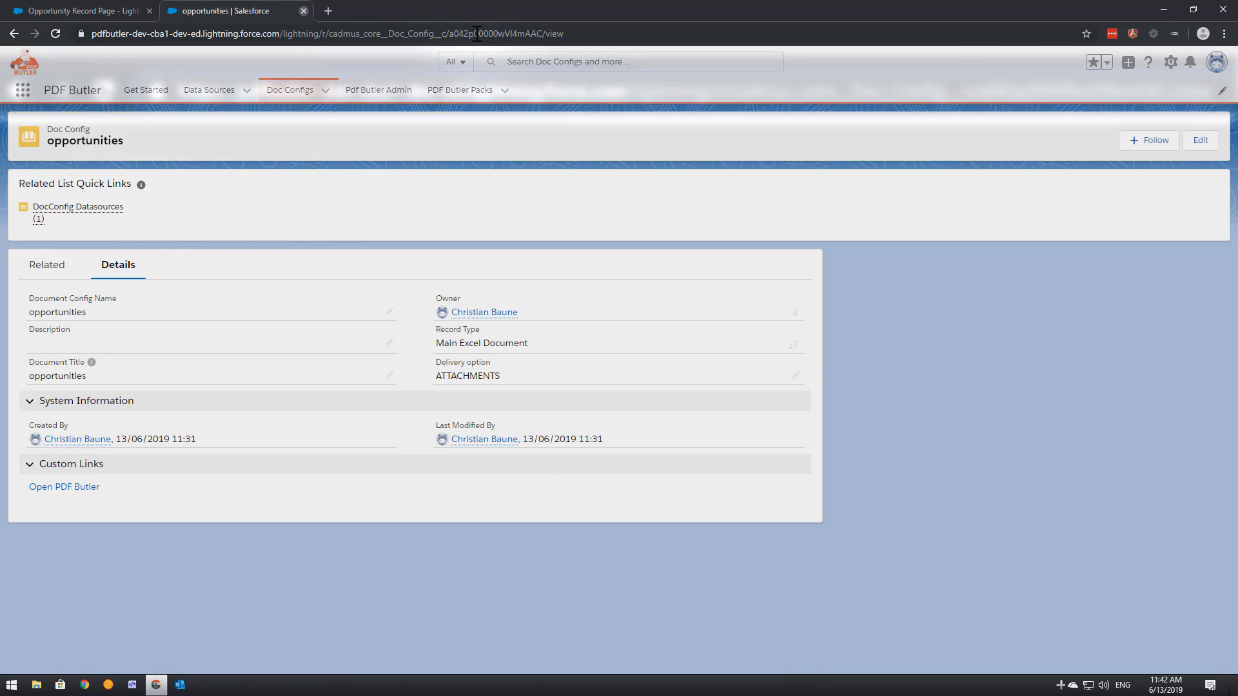
double_click(477, 33)
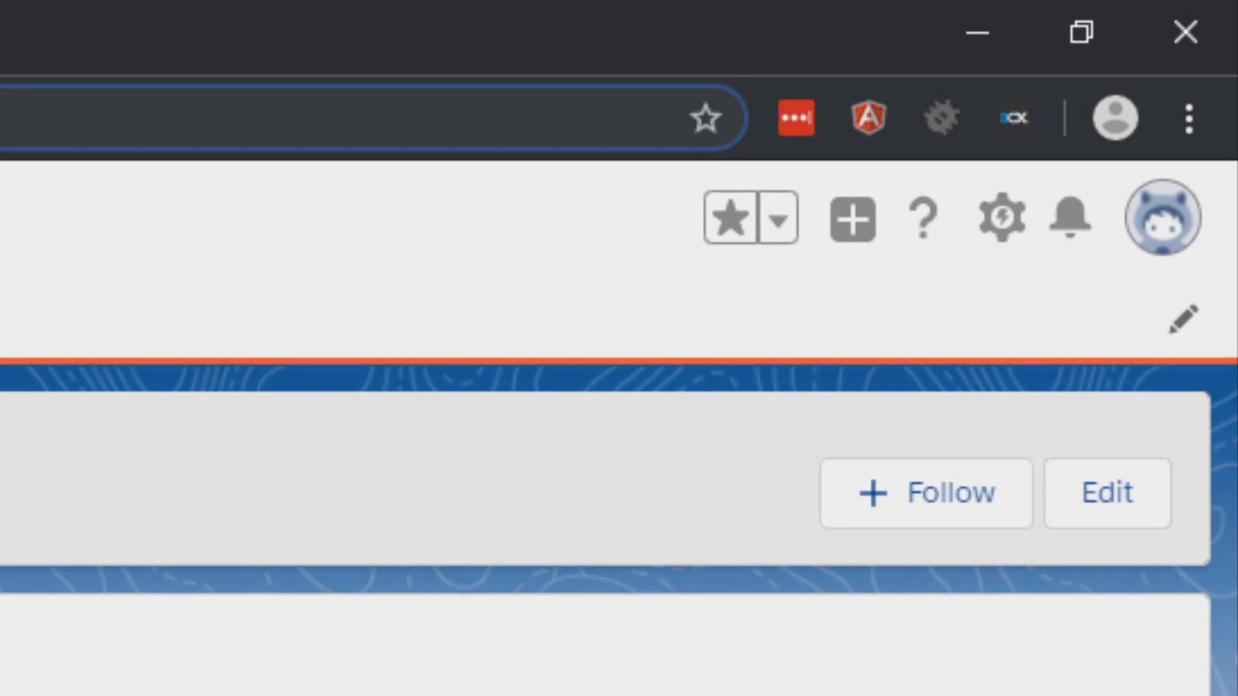
right_click(5, 126)
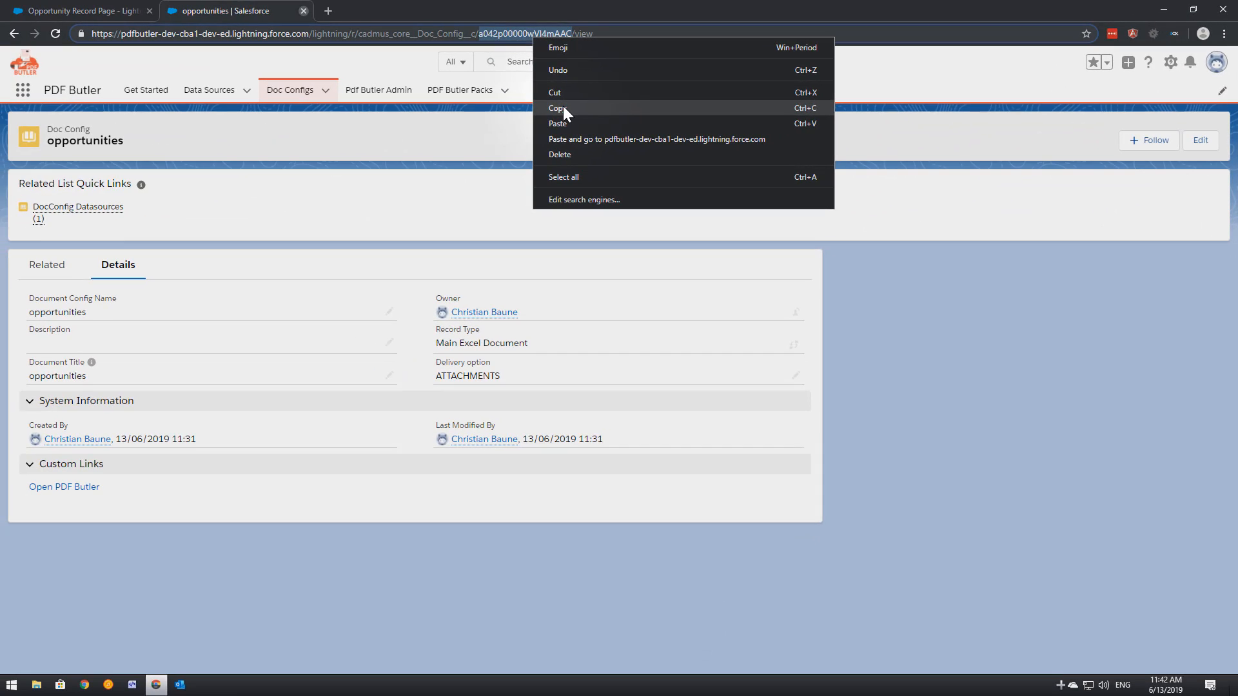
click(64, 227)
- Paste the copied doc config record ID as the PDF Butler DocConfigs component's DocConfigs to retrieve value in the page editor
click(85, 12)
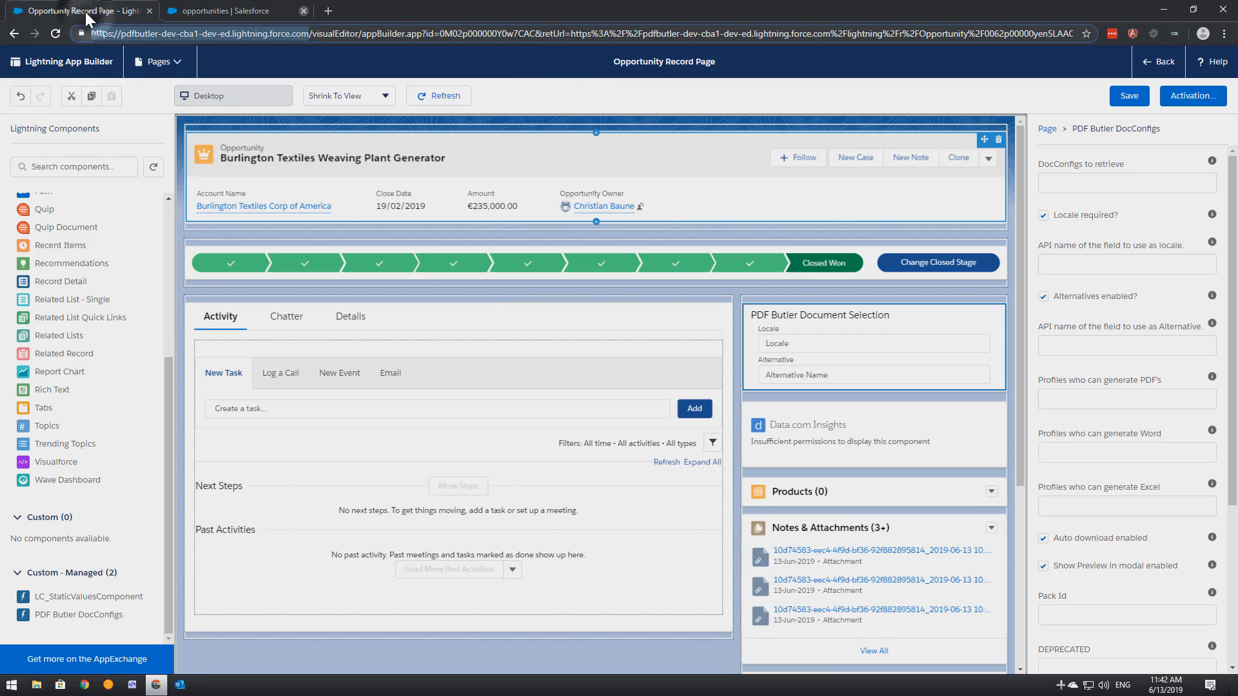
click(1117, 183)
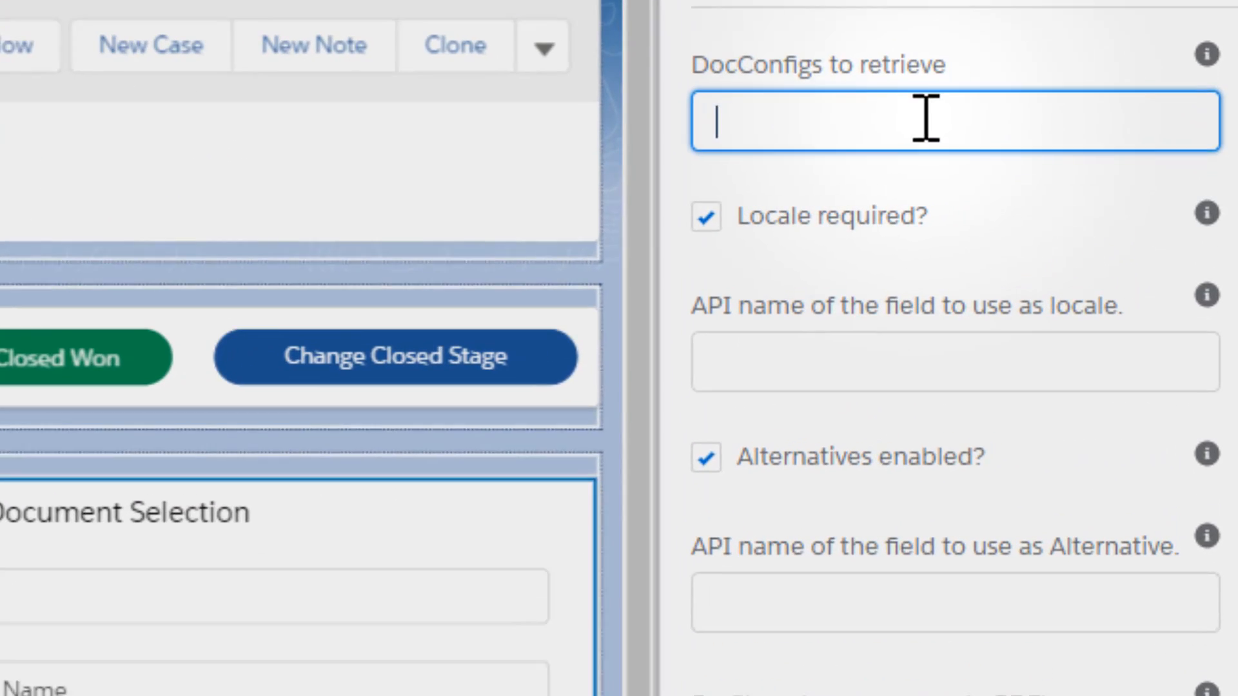
key(ctrl+v)
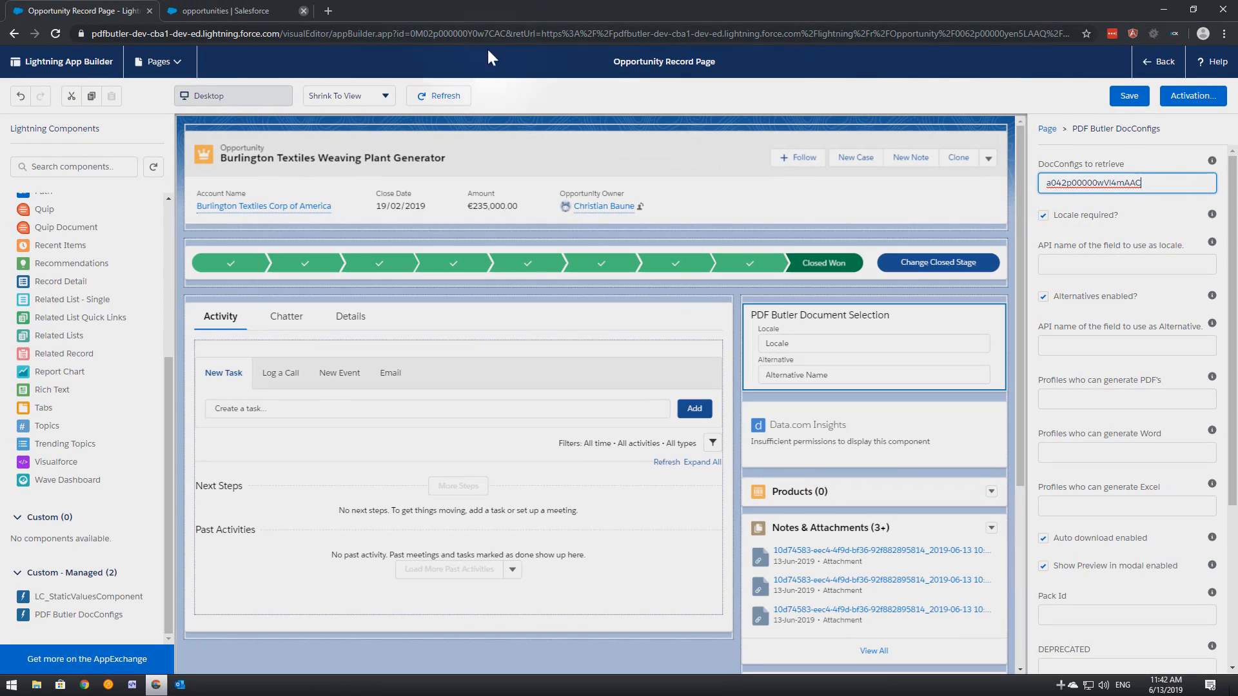
- Reopen the opportunities doc config and examine the record ID in its page address
click(268, 11)
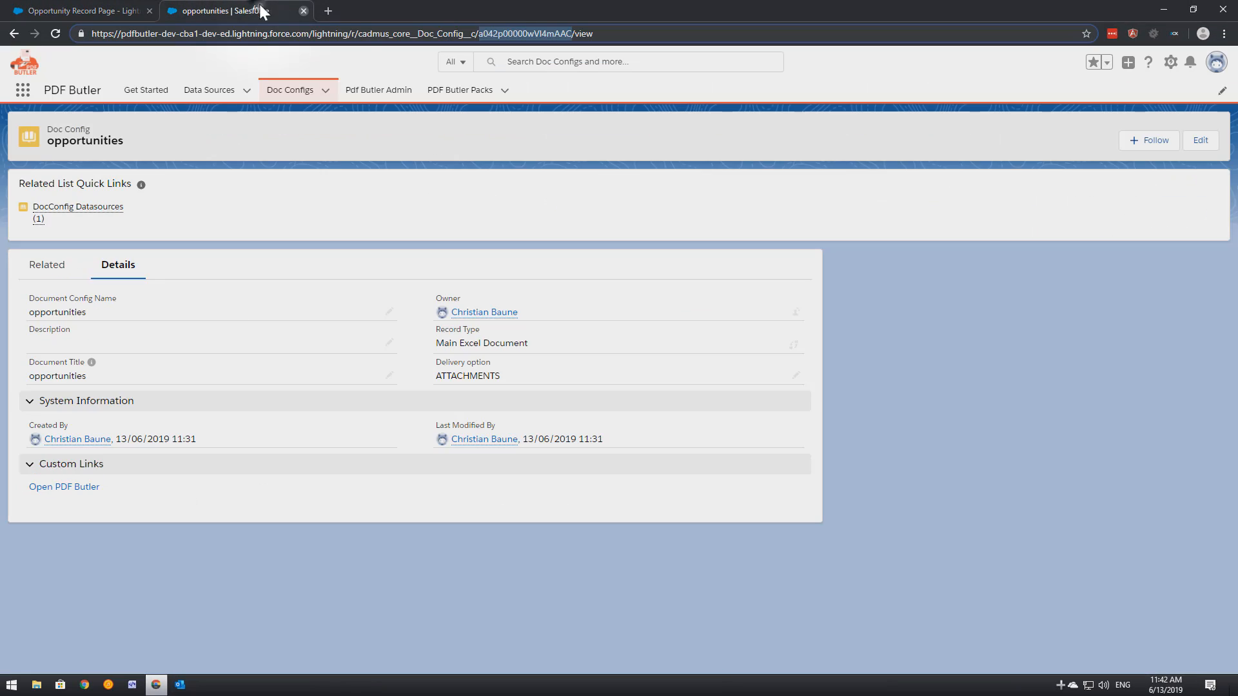
click(300, 96)
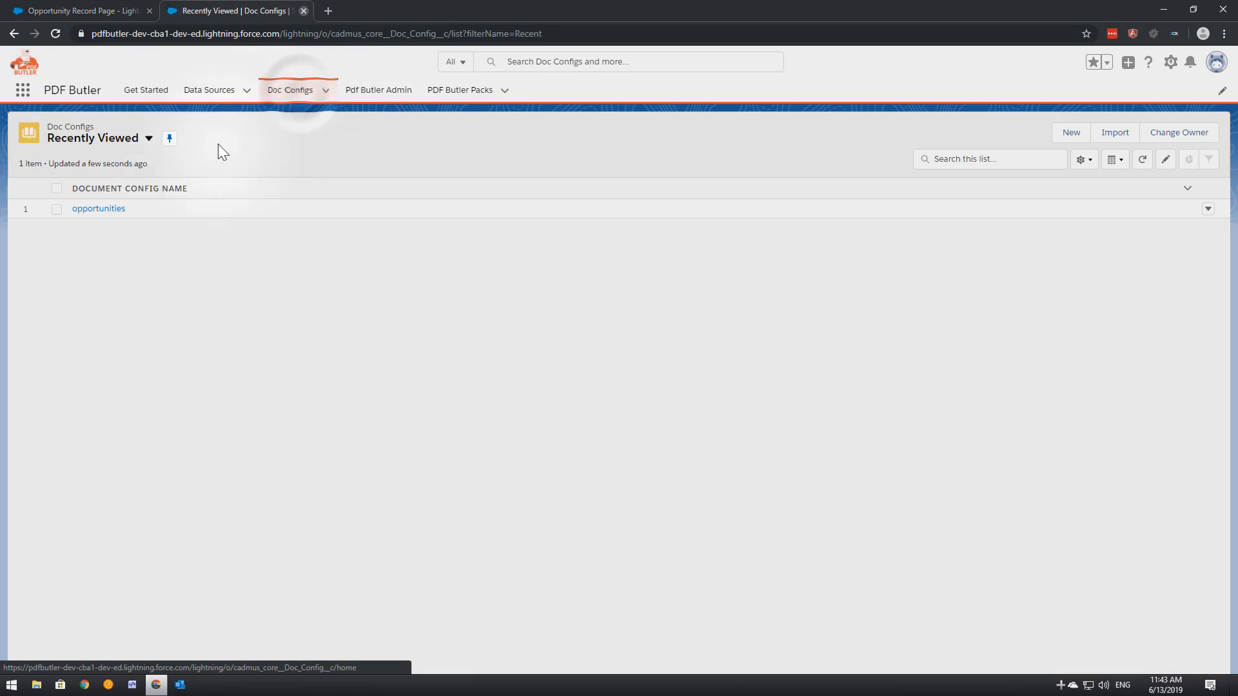
click(113, 218)
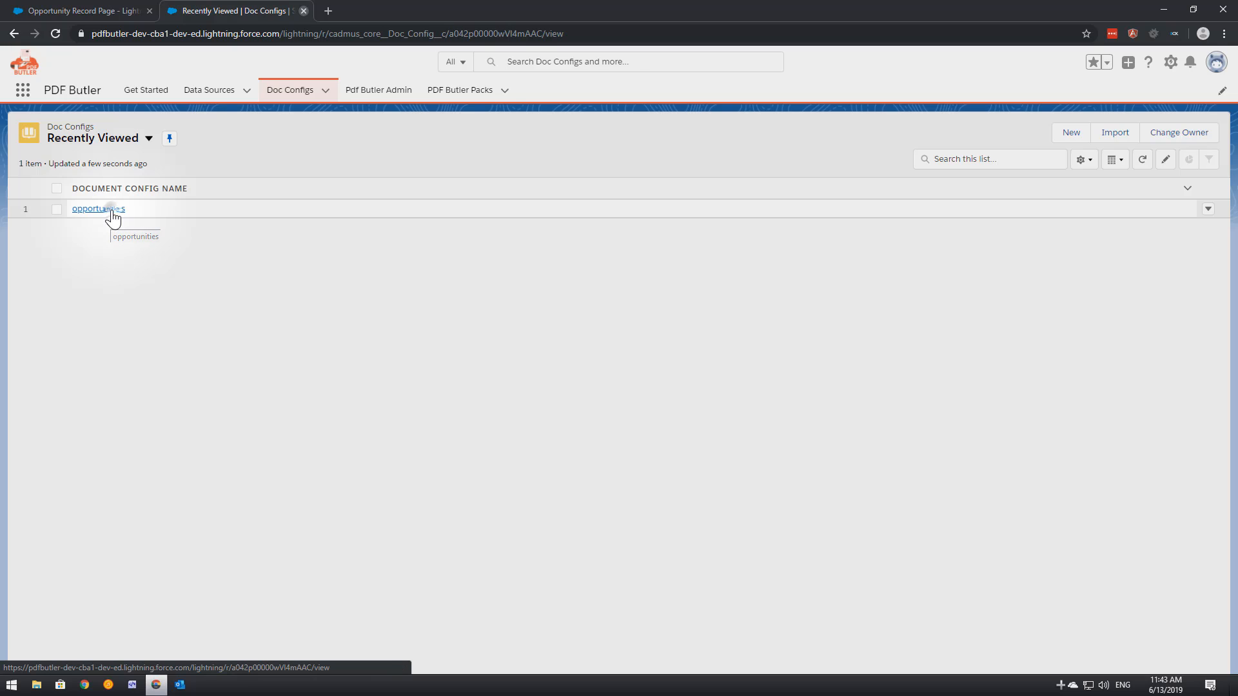
mouse_move(111, 214)
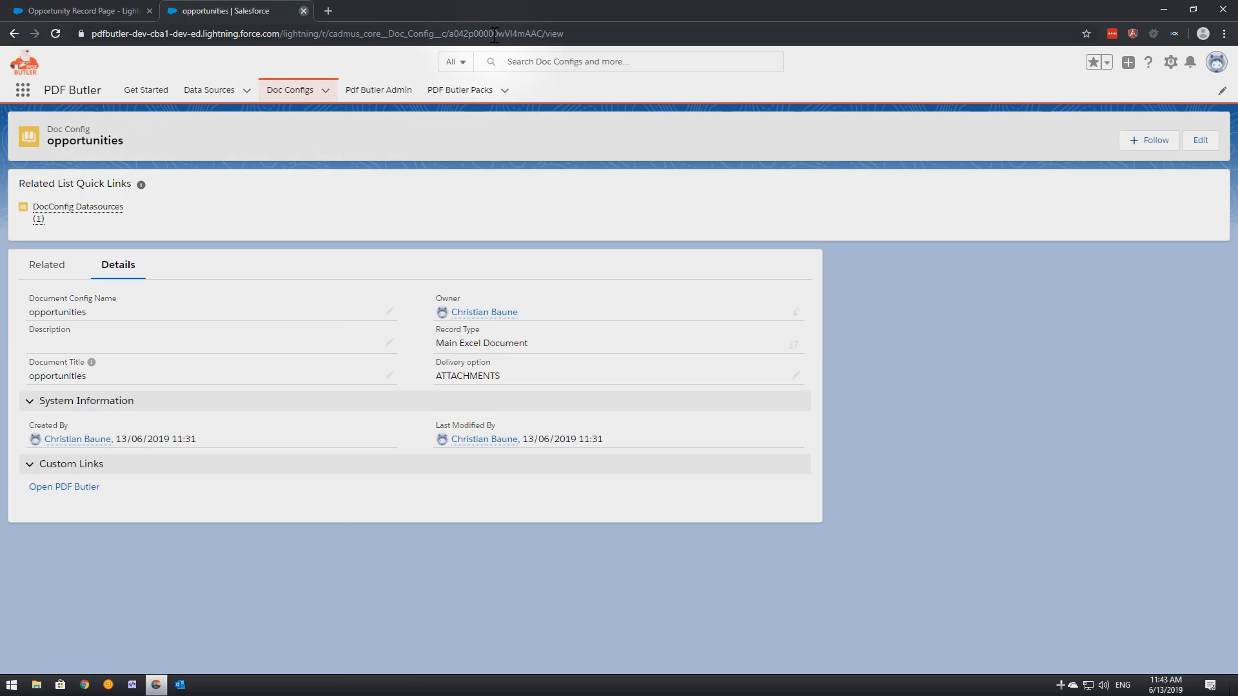
click(490, 33)
click(493, 34)
double_click(496, 34)
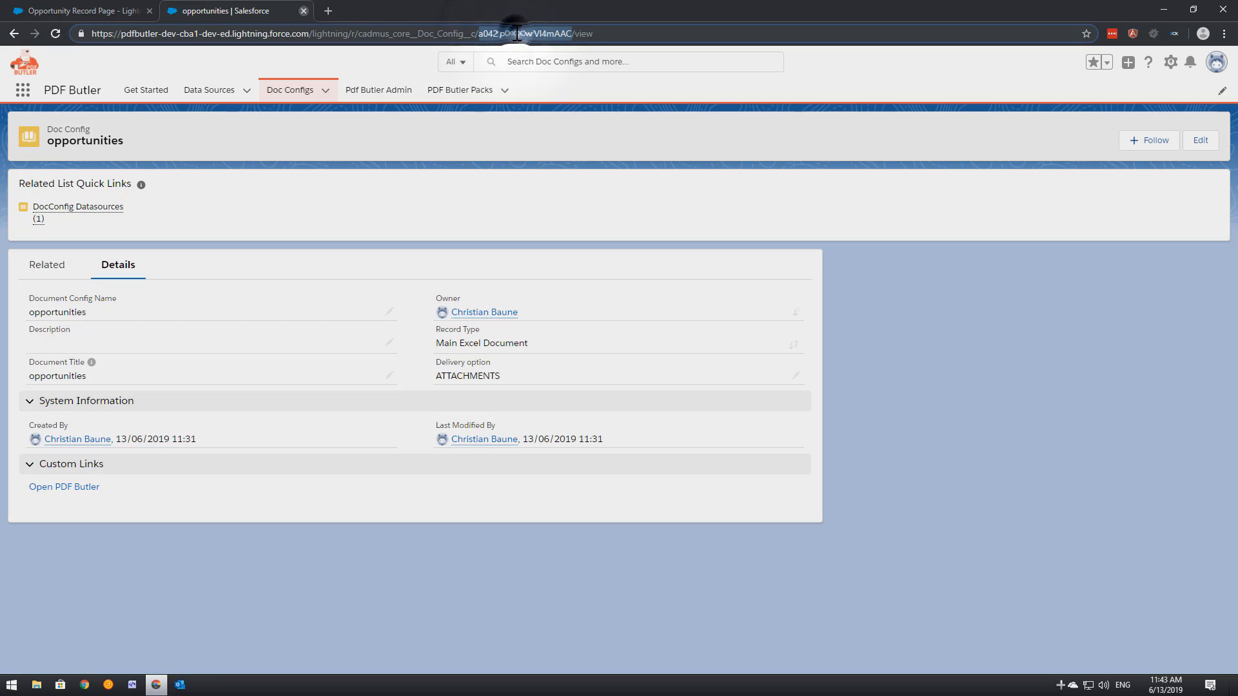
- Save the Opportunity Record Page in the page editor, checking its activation assignment before going back to the opportunity record
click(86, 12)
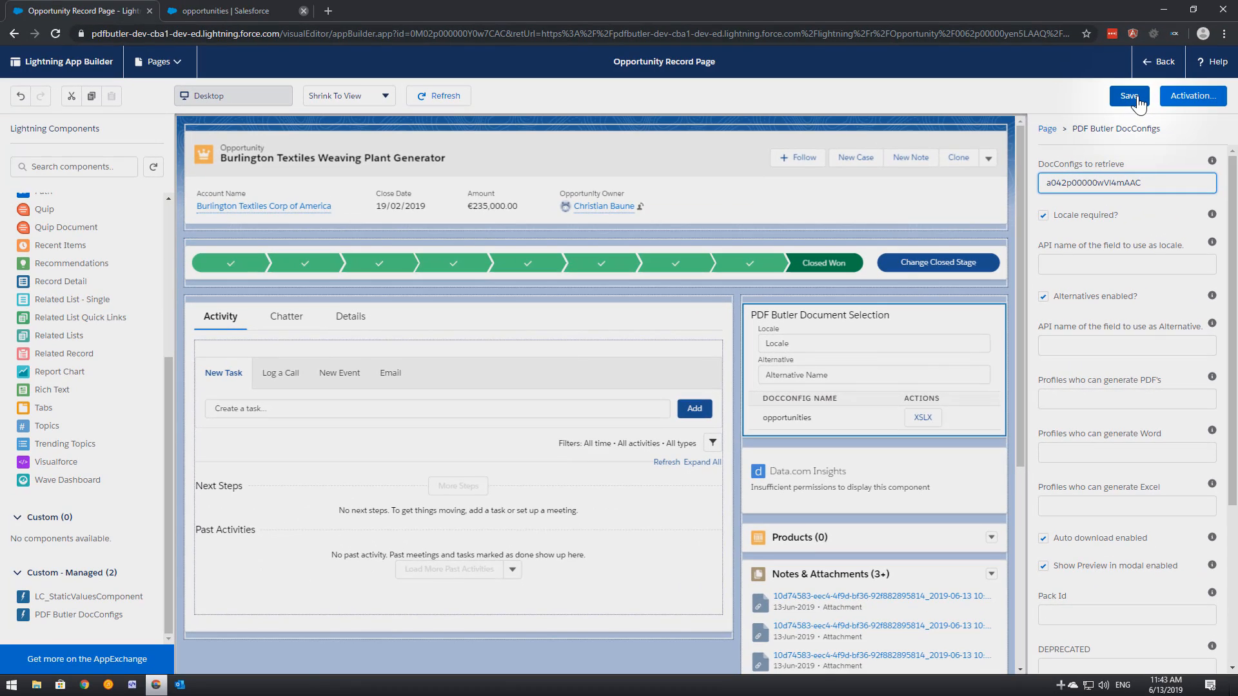
click(1140, 100)
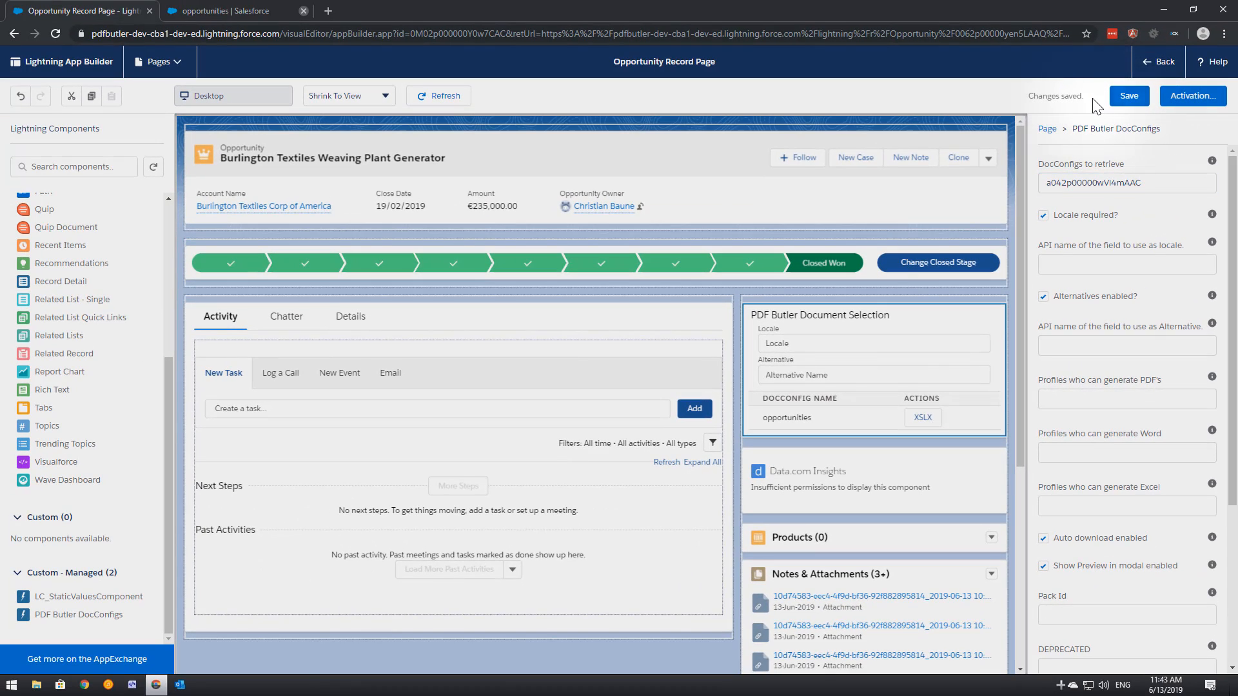
click(1194, 97)
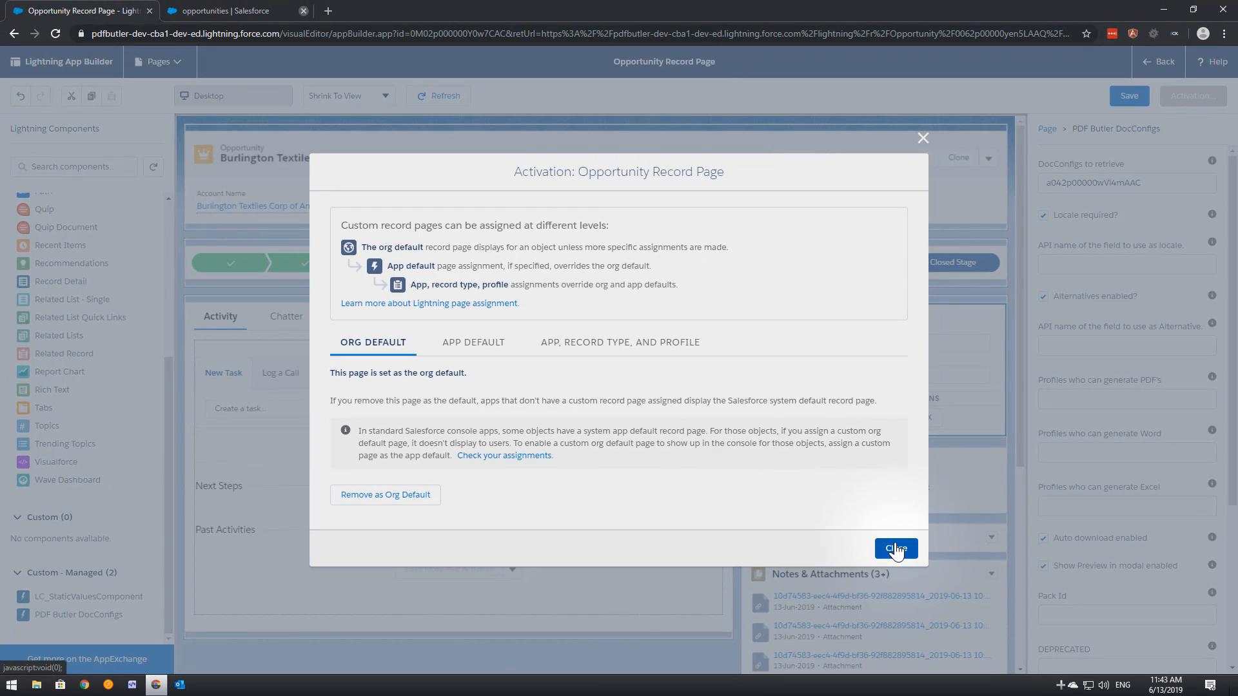
click(1026, 648)
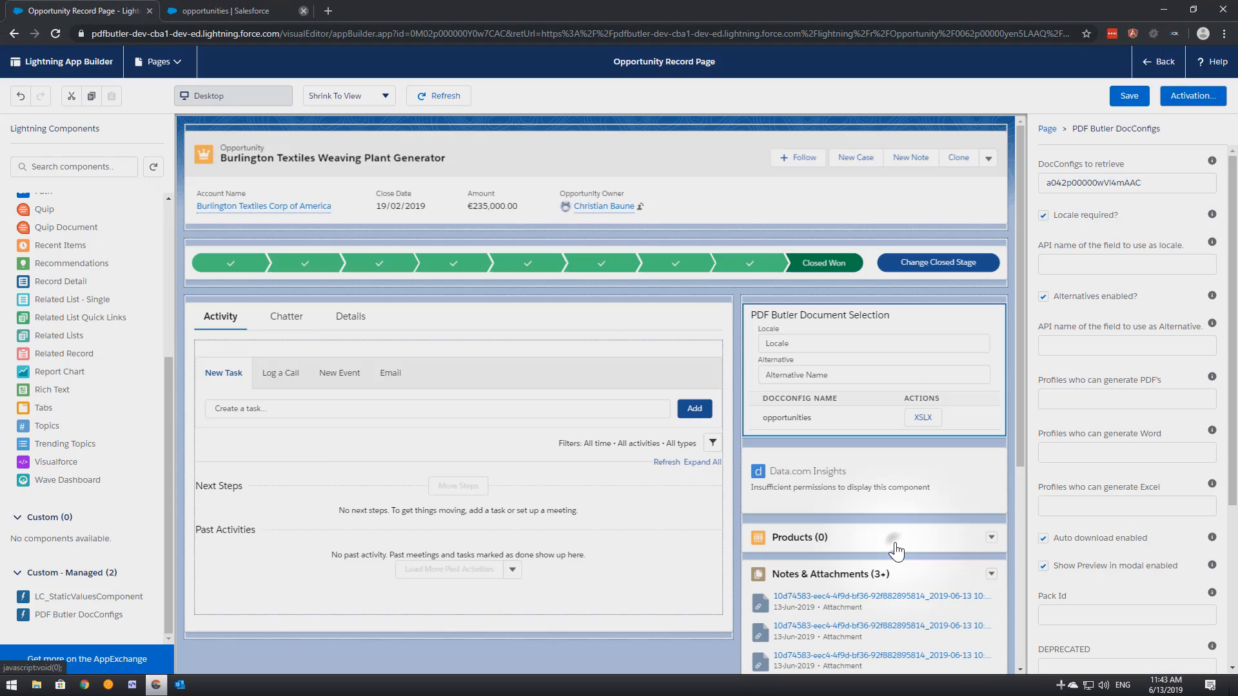
click(1164, 63)
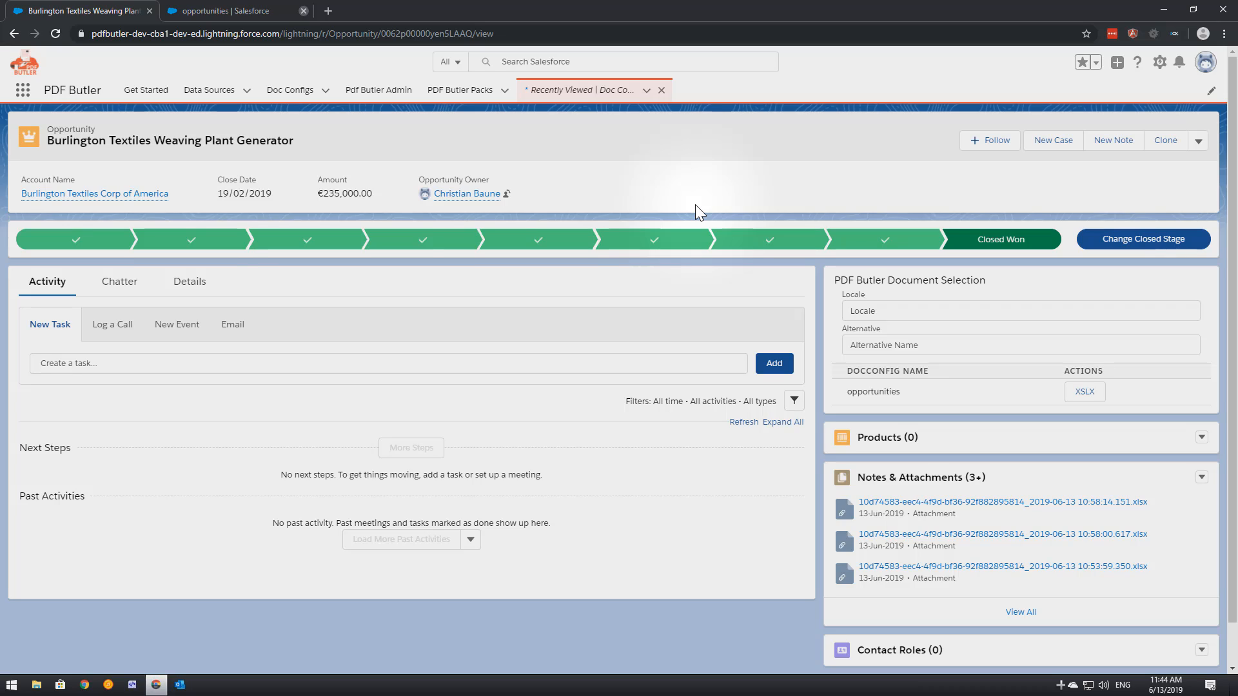
- Generate the XLSX document for the opportunities doc config and open the downloaded opportunities.xlsx in Excel with editing enabled
click(1081, 391)
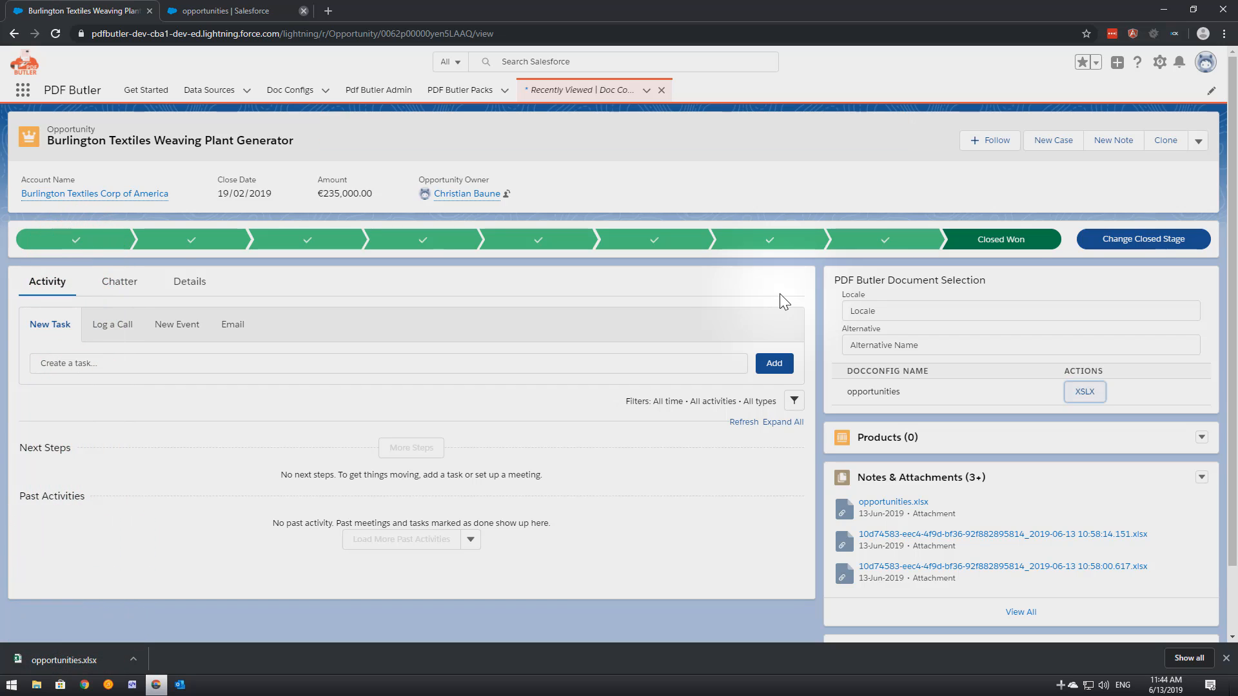
click(65, 659)
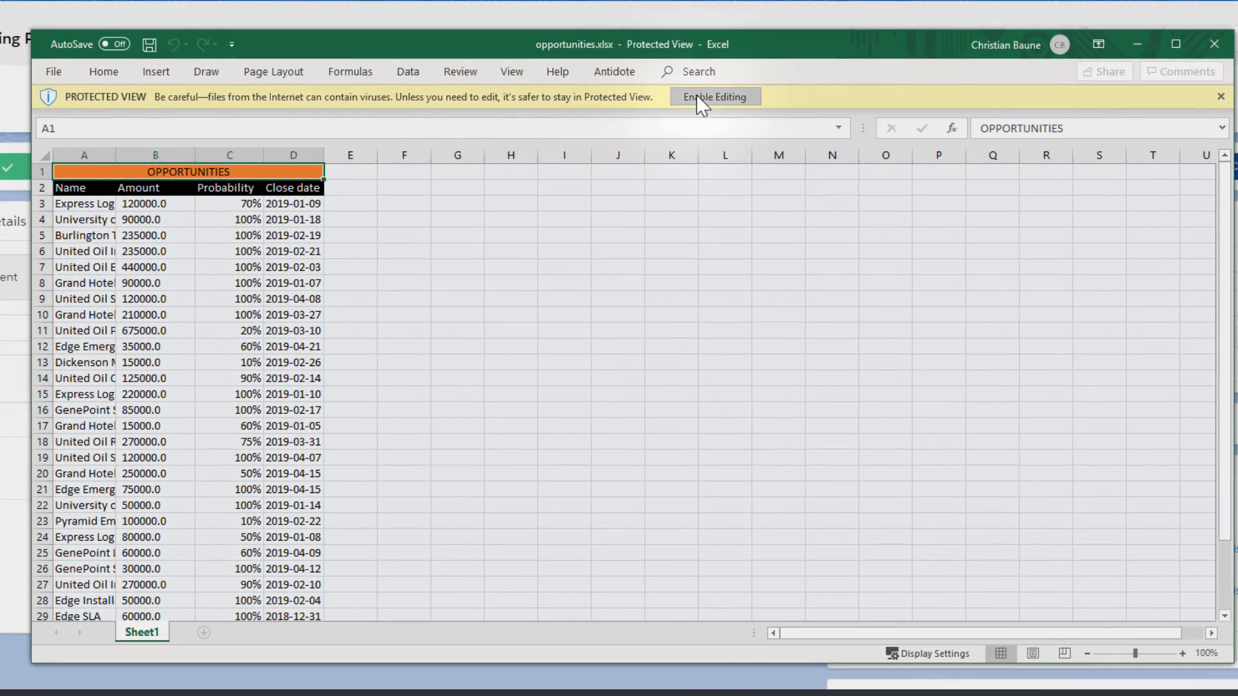
click(734, 173)
drag(623, 66, 572, 21)
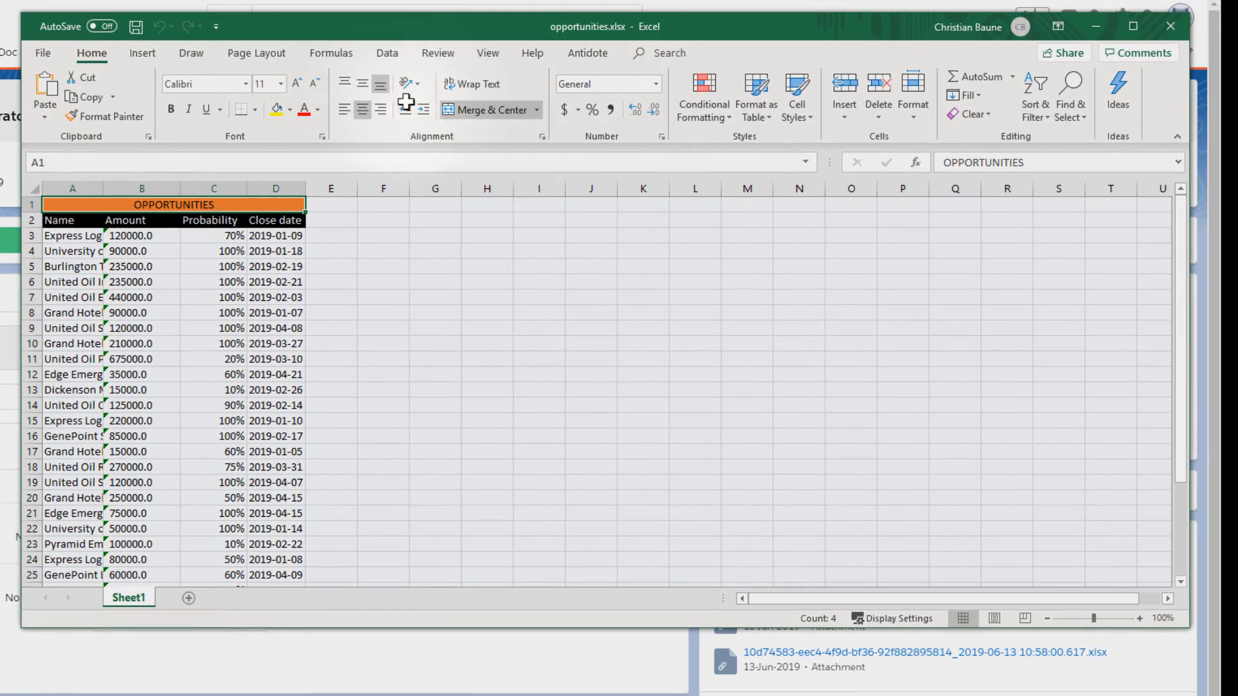
- Check several values in the Amount column and fit the Name column's width to its contents
click(130, 236)
click(134, 267)
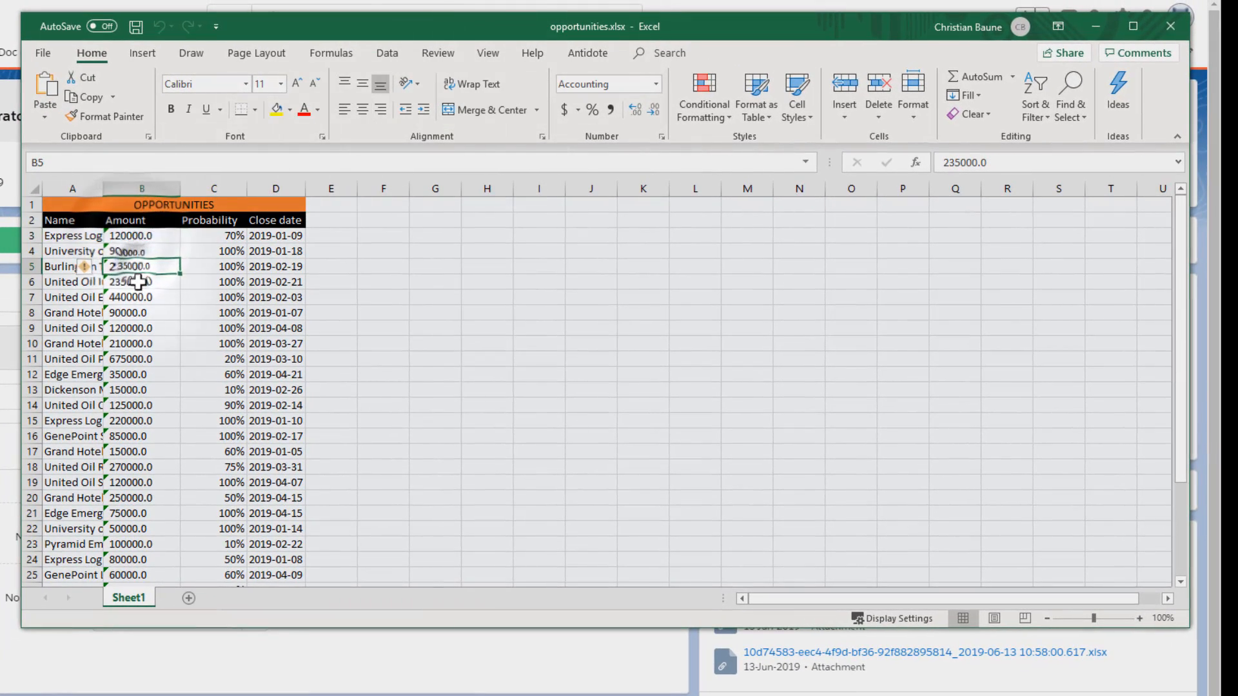
click(137, 283)
click(138, 343)
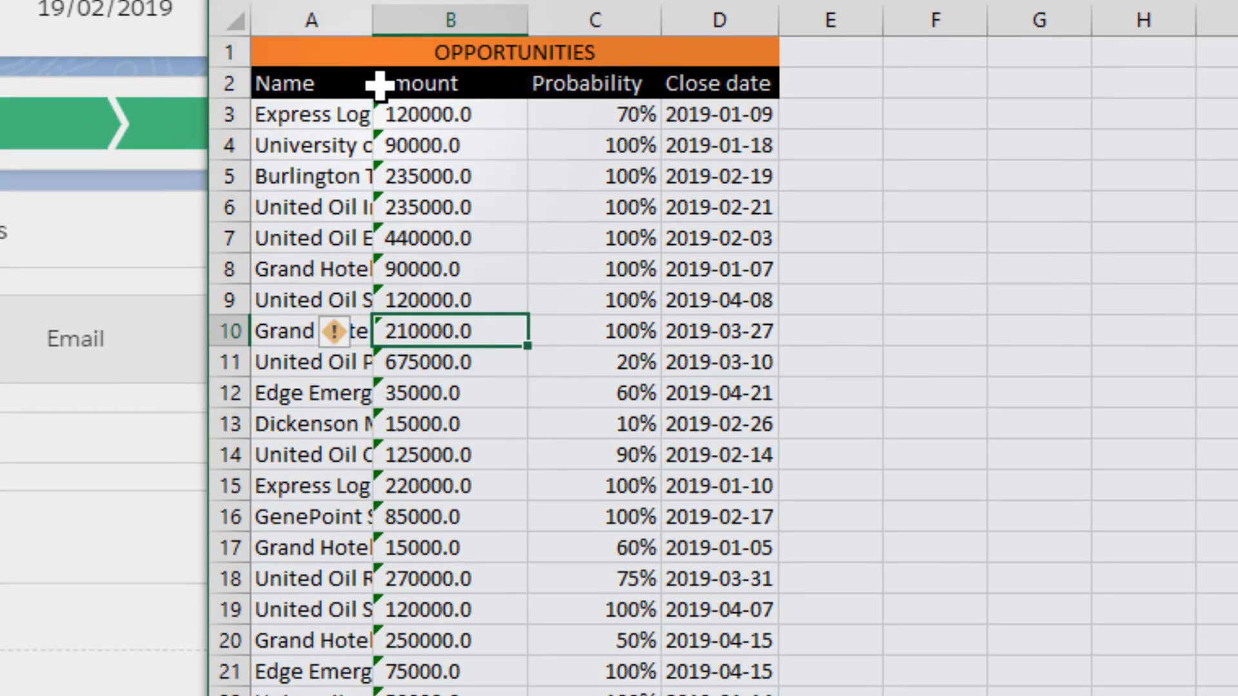
double_click(374, 20)
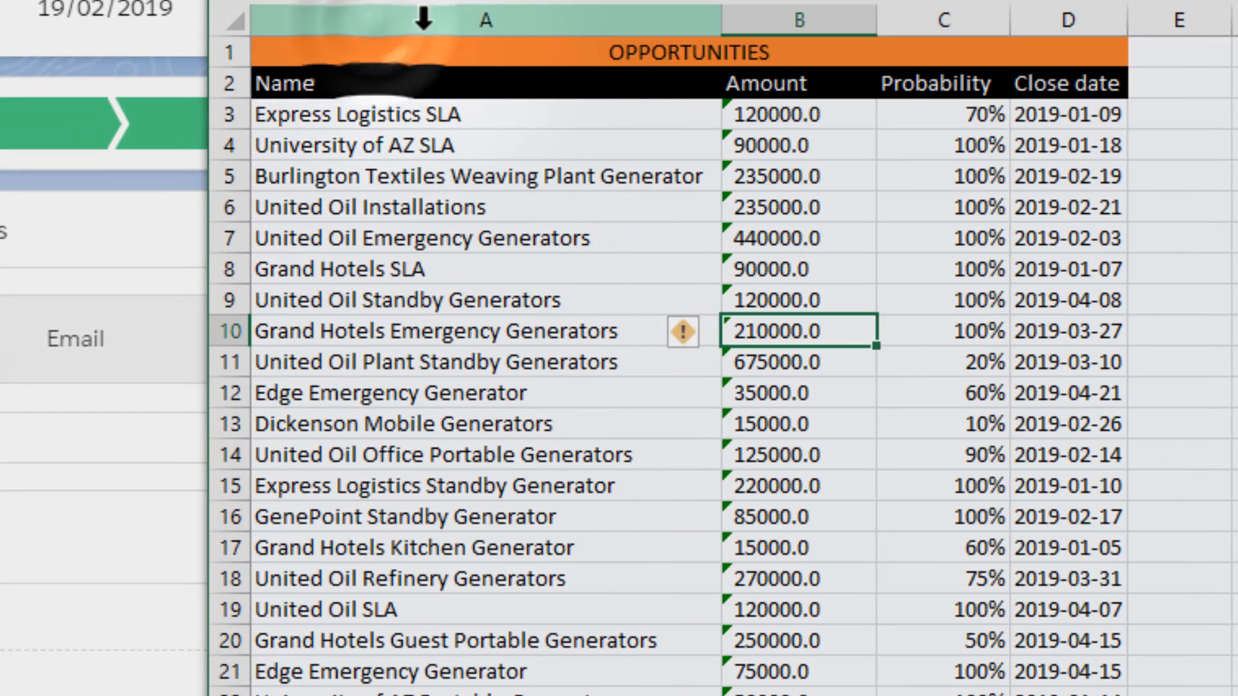
- Examine the Probability and Close date values throughout the generated opportunities list
click(992, 113)
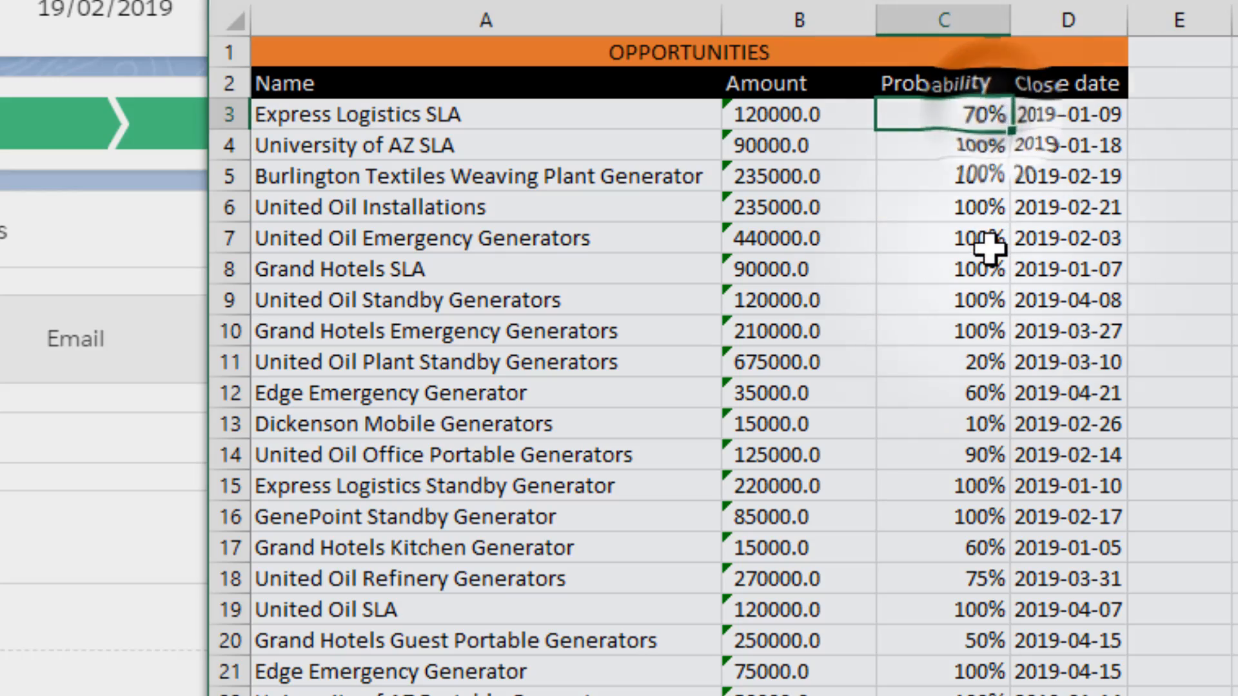
click(987, 240)
click(937, 393)
click(1073, 115)
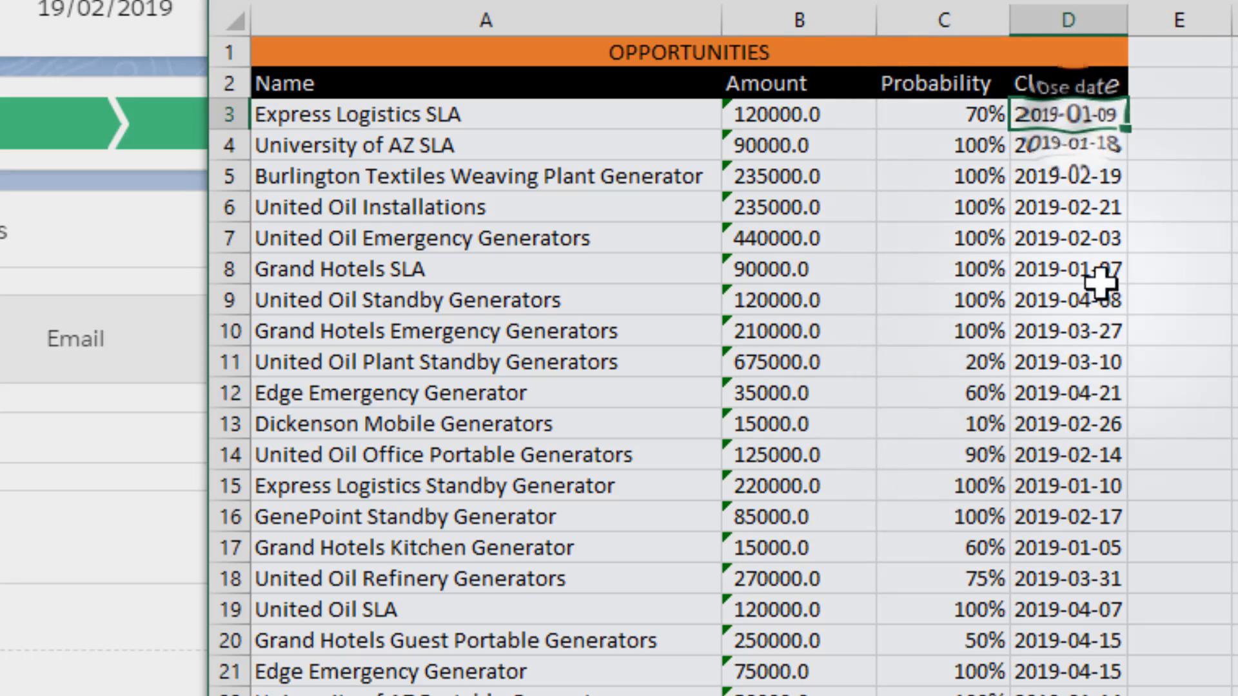
click(1090, 300)
click(1094, 516)
scroll(1097, 524, down, 5)
scroll(1097, 524, up, 5)
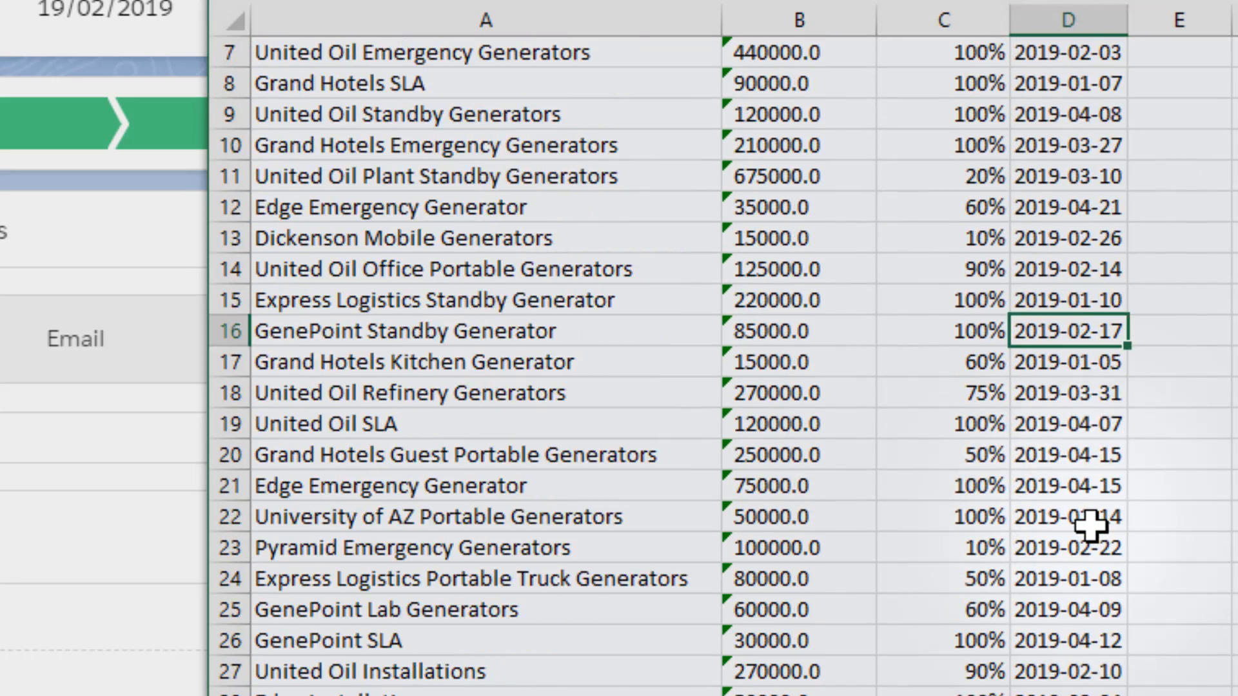